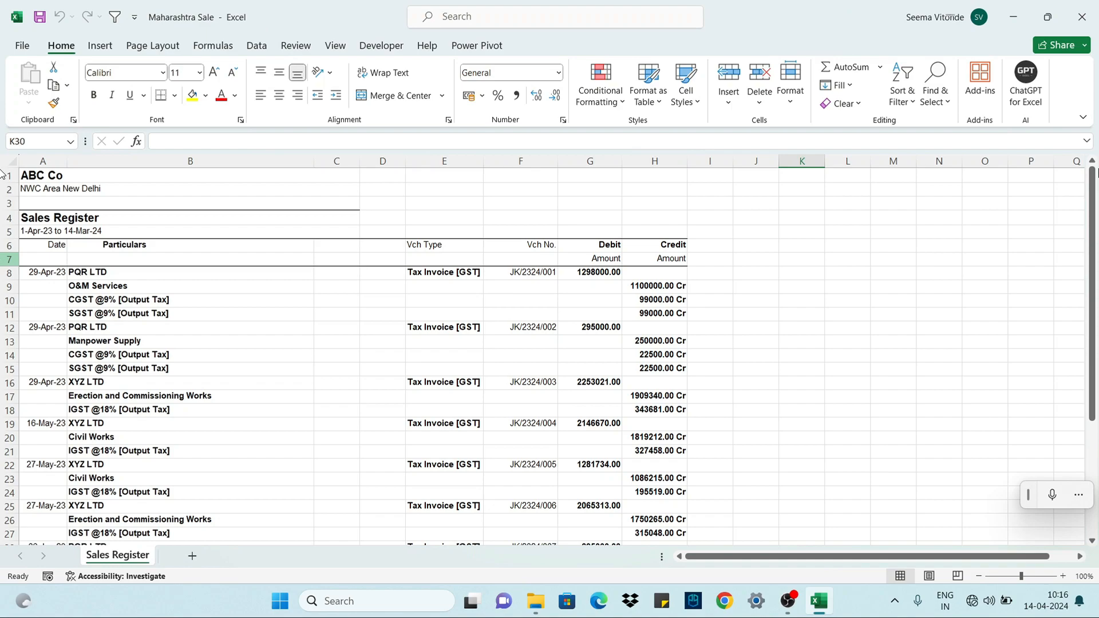
Examine the Sales Register's header rows and the first invoice's date, party, voucher details, debit amount and credit lines
drag(31, 174, 669, 228)
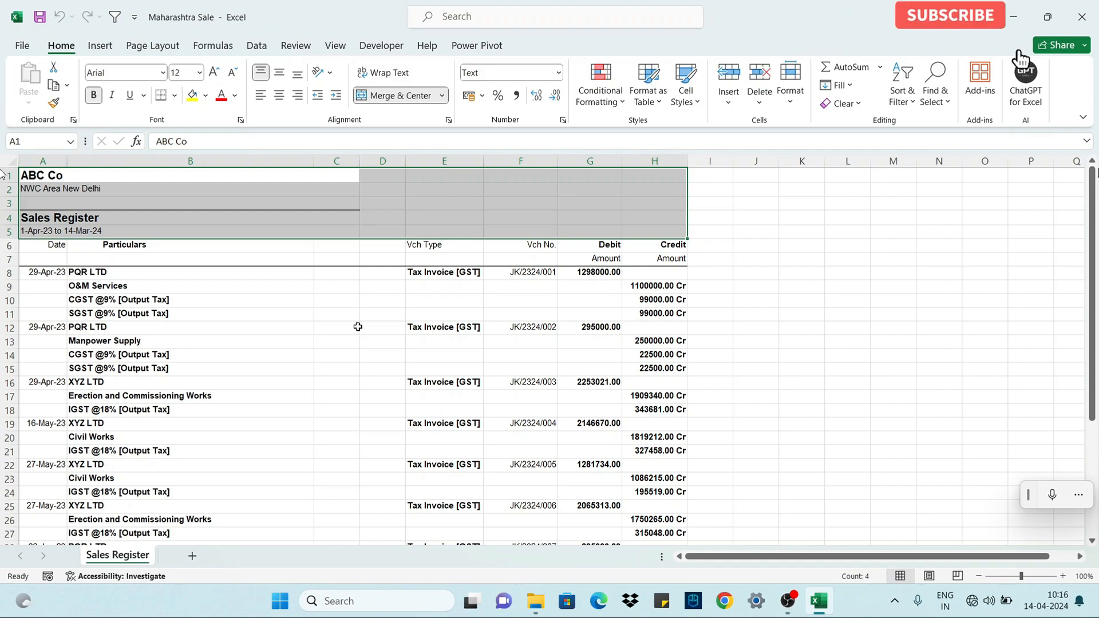
drag(40, 274, 641, 315)
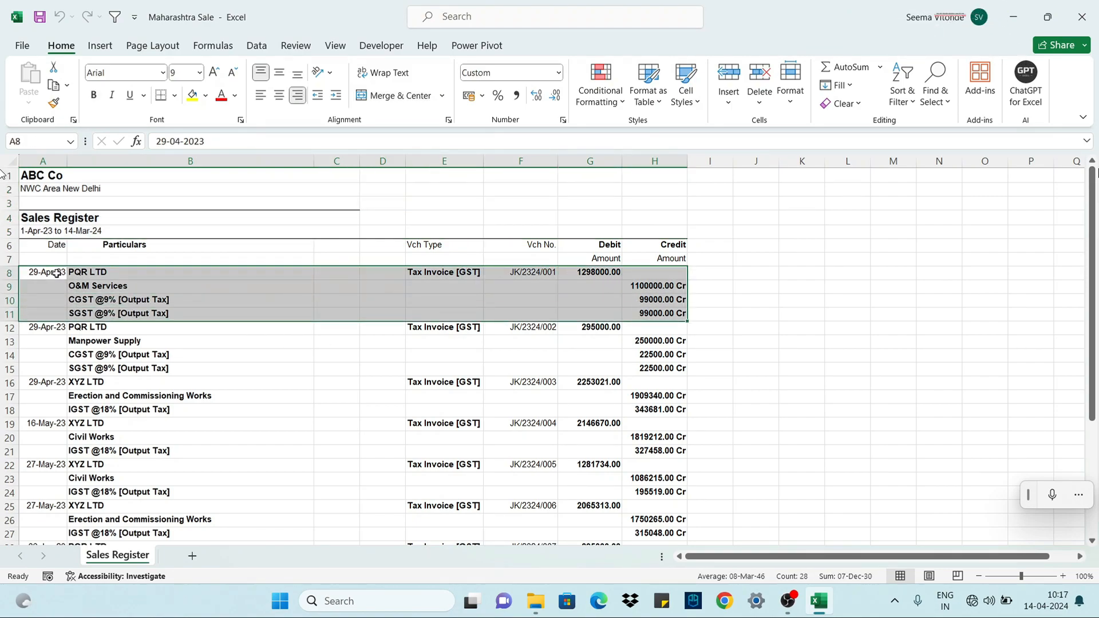
click(113, 273)
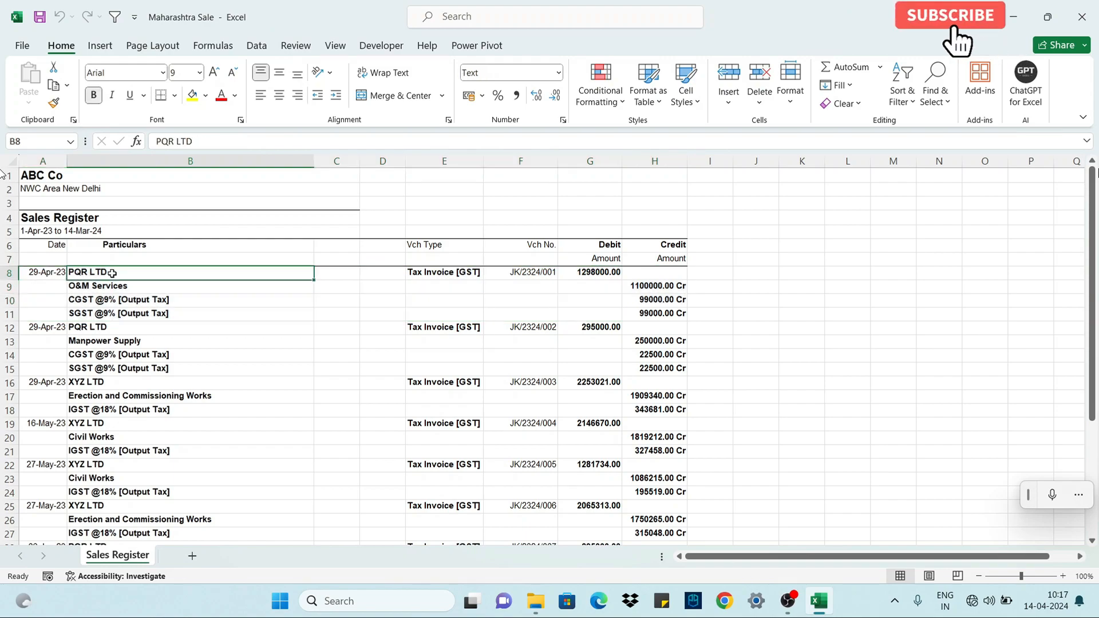
click(443, 275)
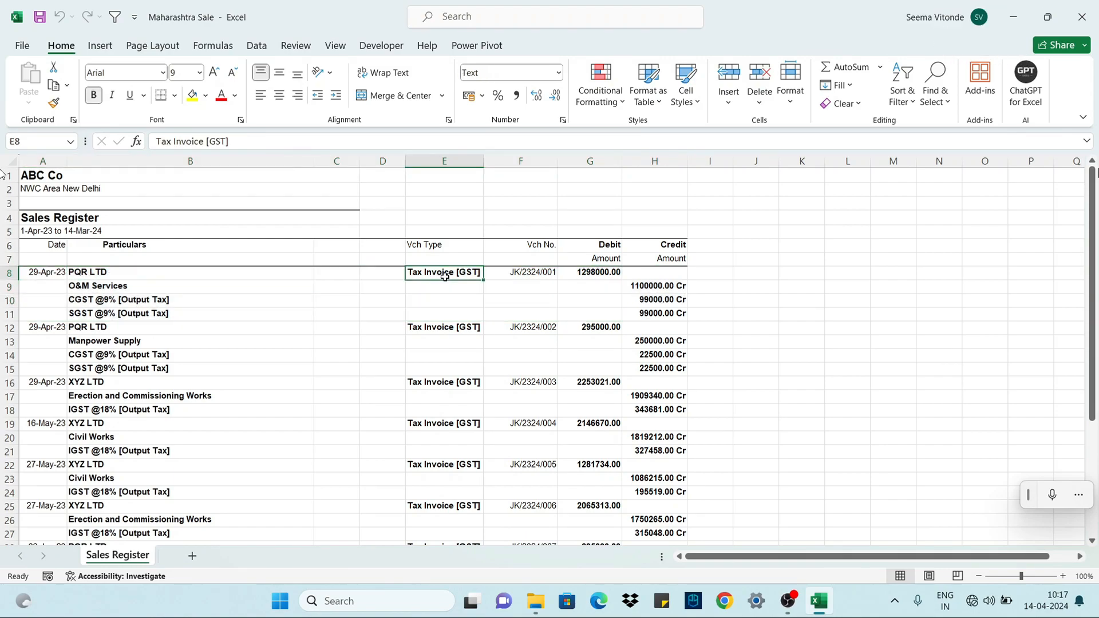
click(528, 273)
click(619, 277)
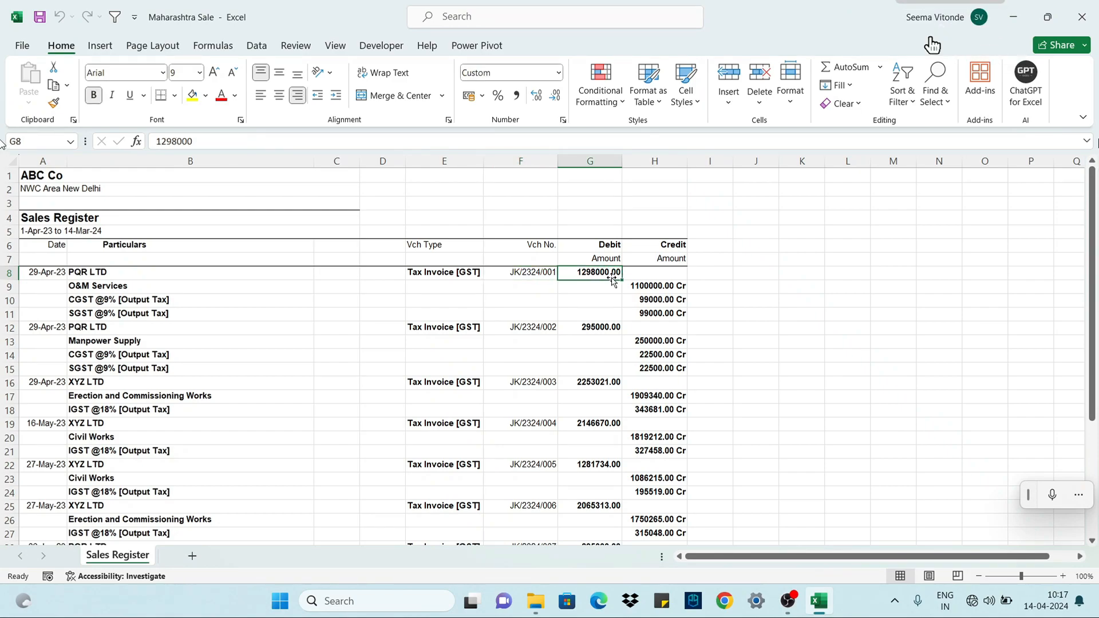
click(100, 292)
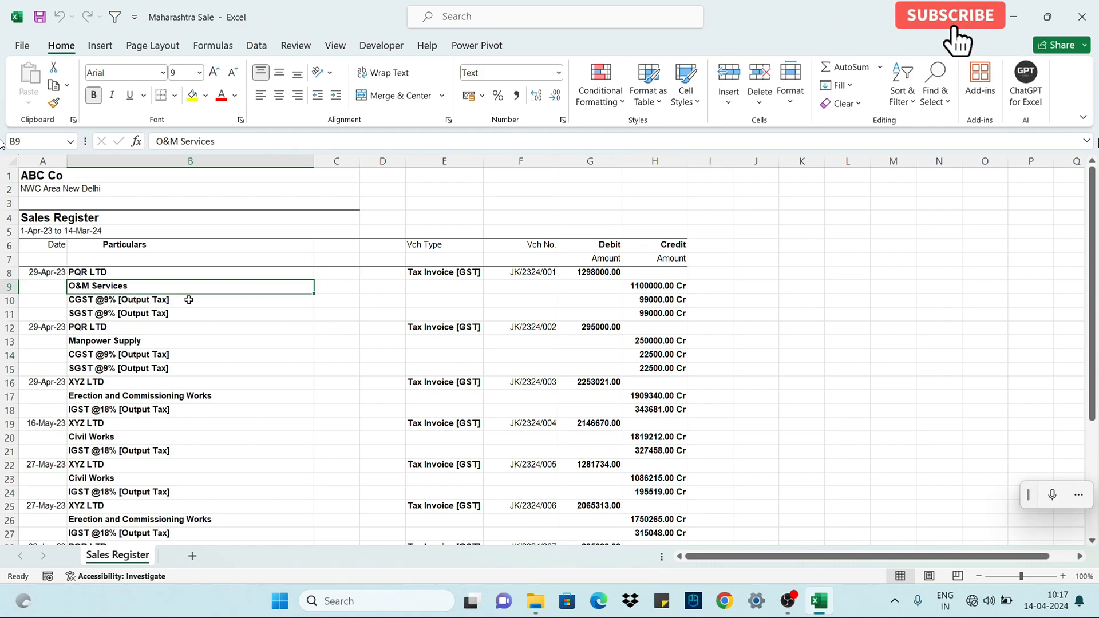
click(651, 287)
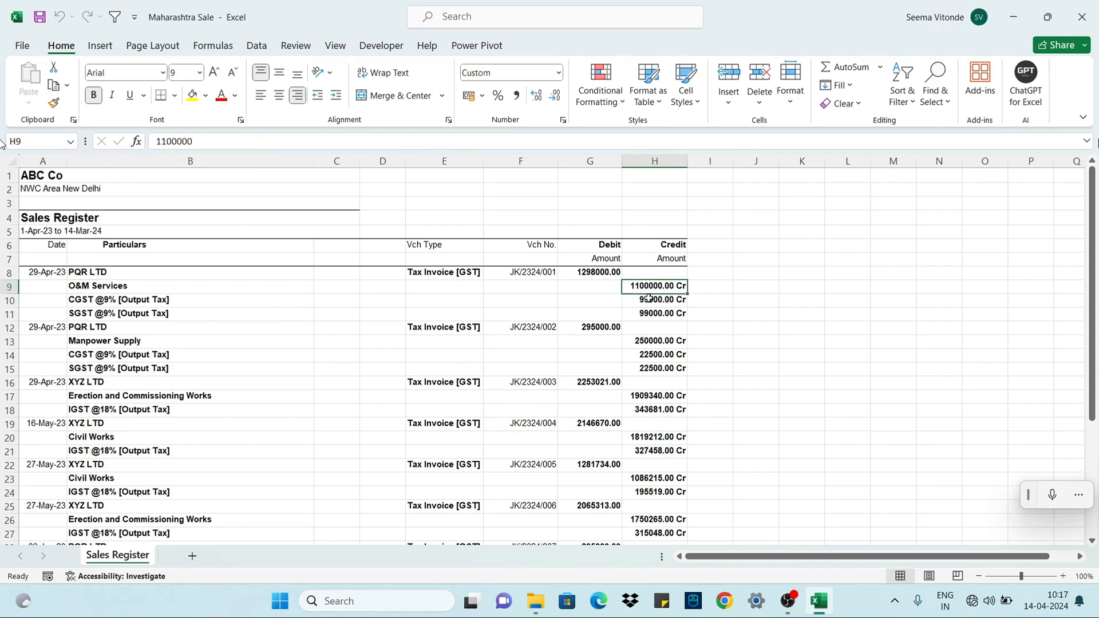
drag(641, 299, 652, 313)
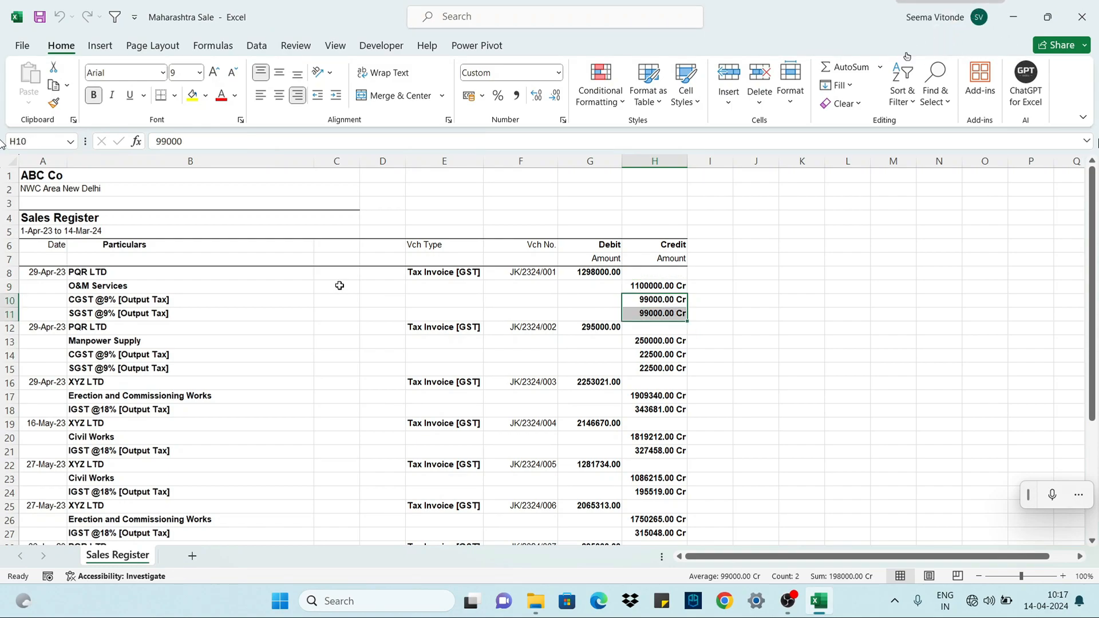
click(651, 286)
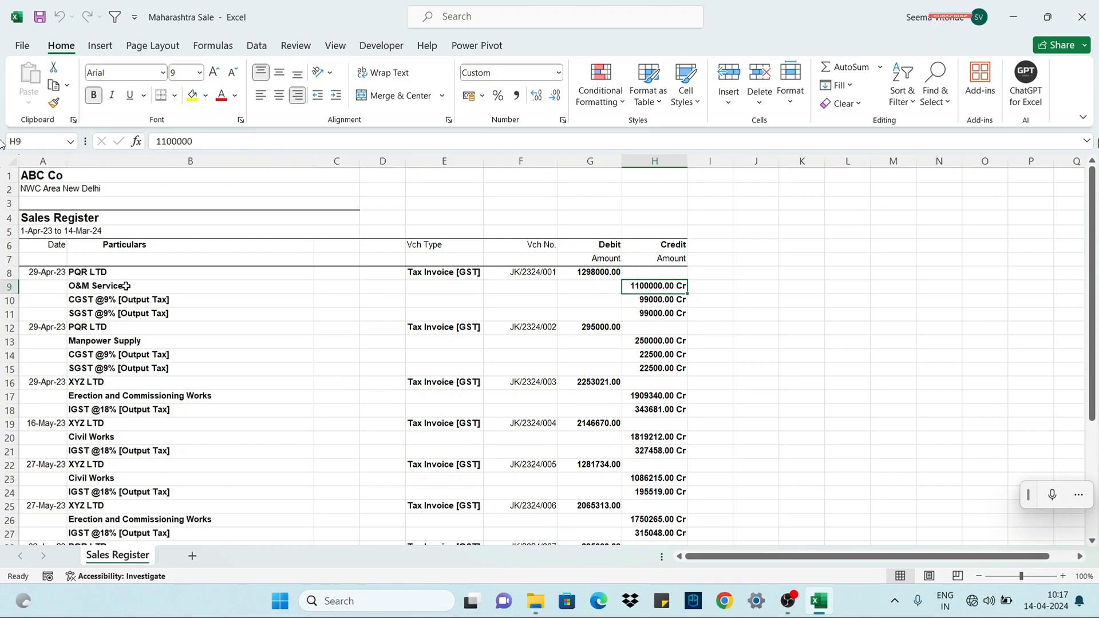
click(130, 341)
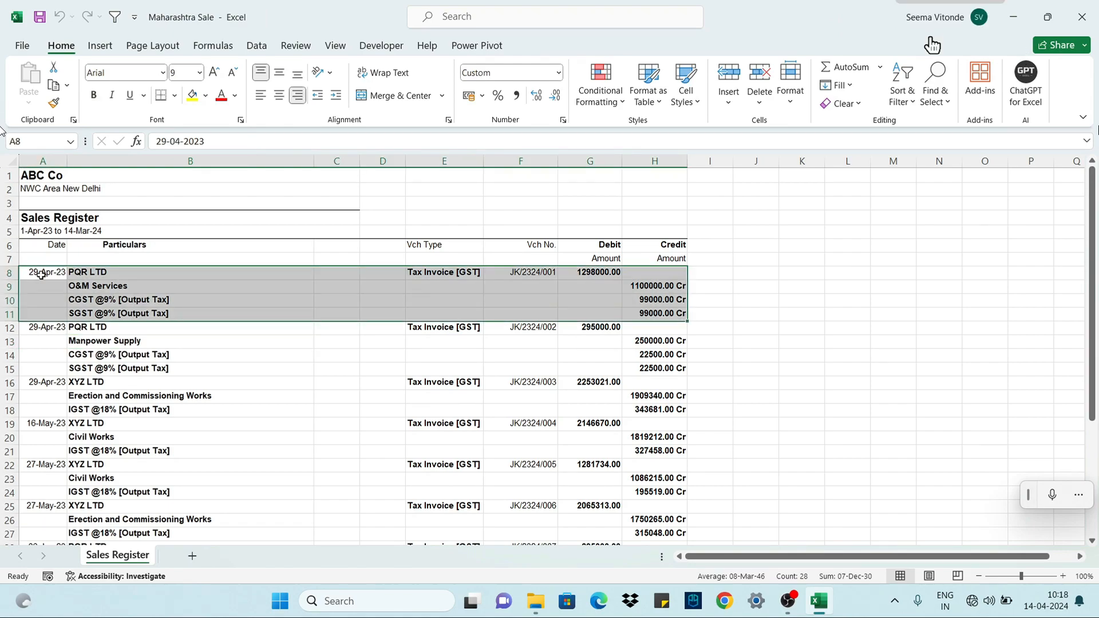
Review how the first invoice's fields spread over rows 8 to 11, and compare them with the second invoice in rows 12 to 15
click(41, 274)
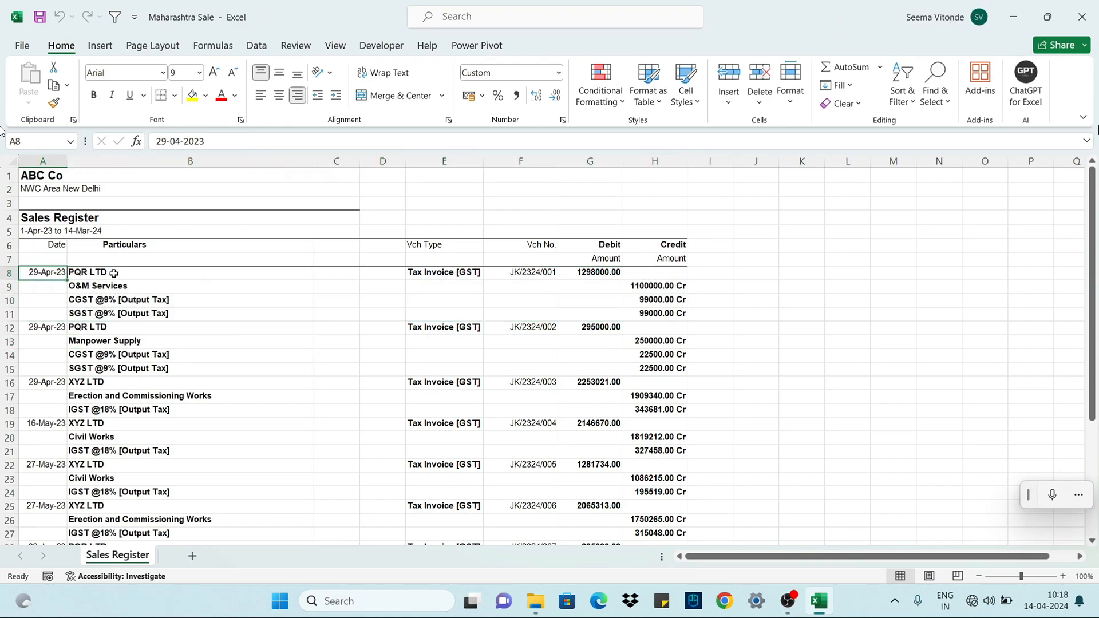
click(114, 273)
click(114, 288)
click(437, 268)
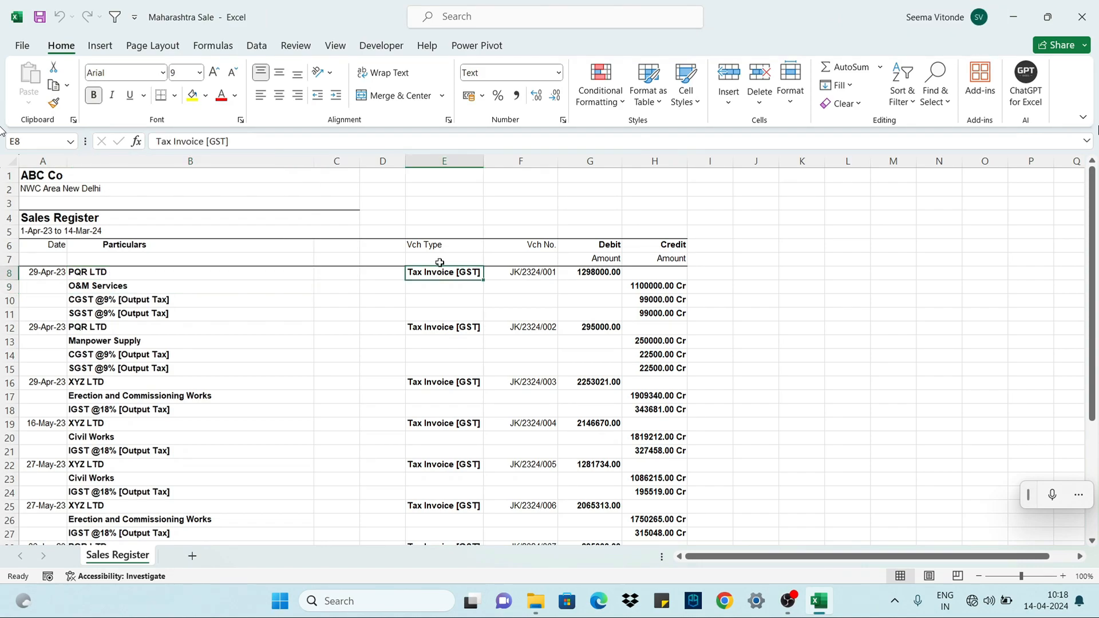
click(533, 273)
drag(598, 271, 672, 319)
click(605, 273)
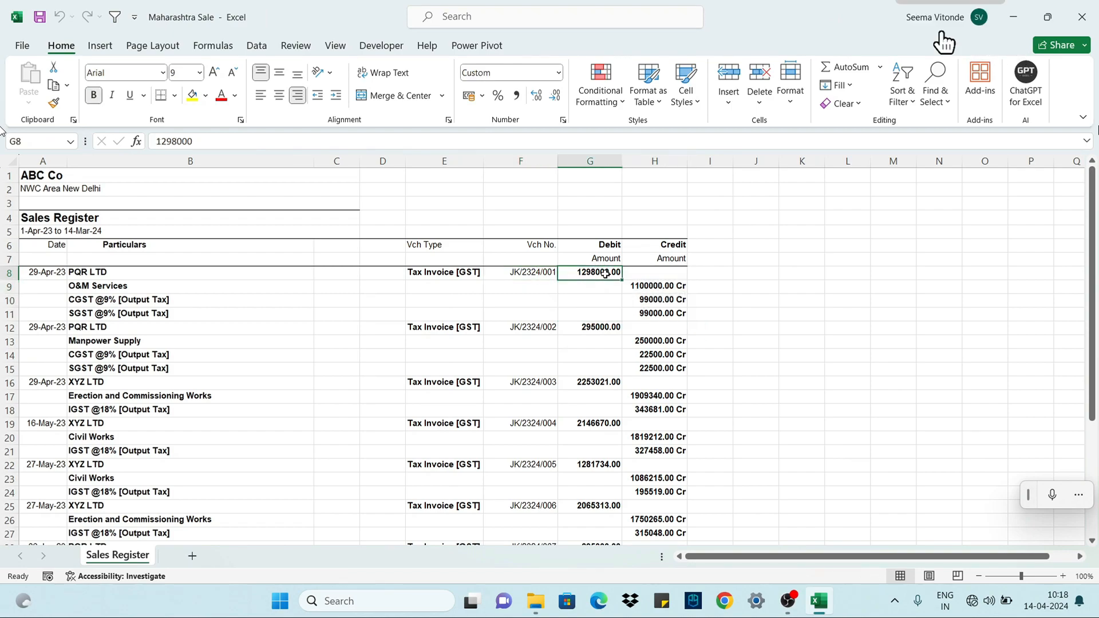
click(647, 287)
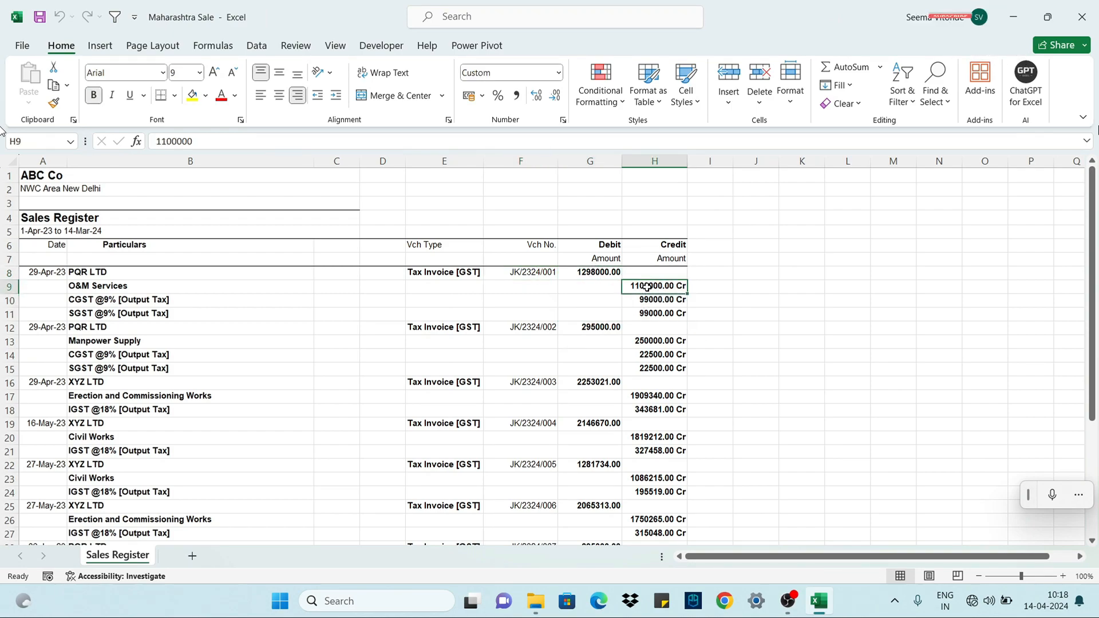
mouse_move(649, 292)
mouse_down()
mouse_move(655, 313)
mouse_move(655, 303)
mouse_up()
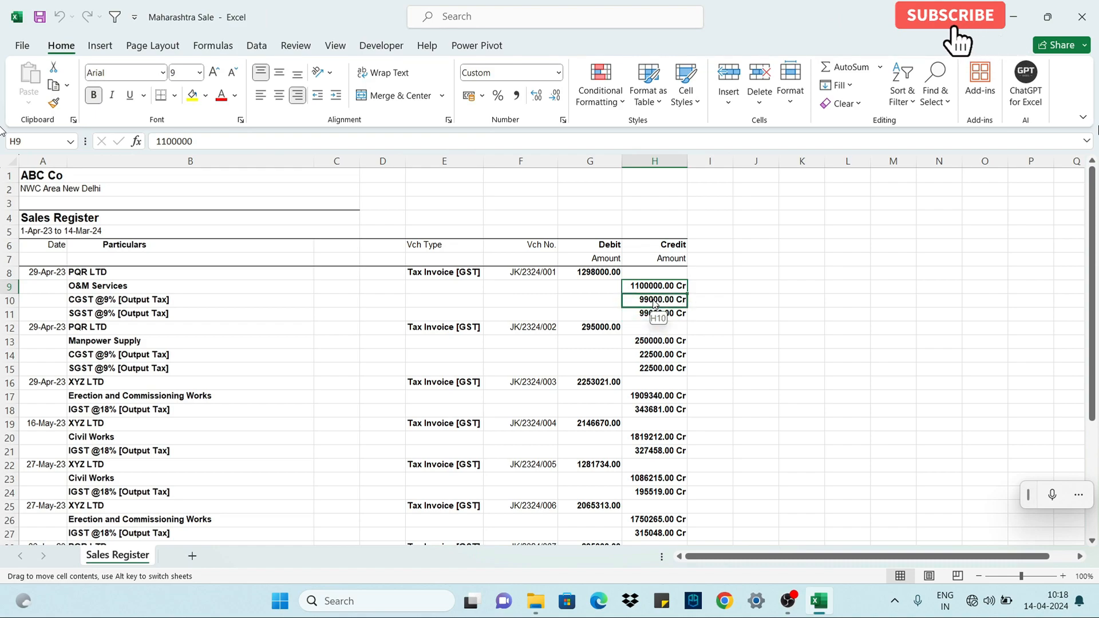
drag(43, 273, 665, 314)
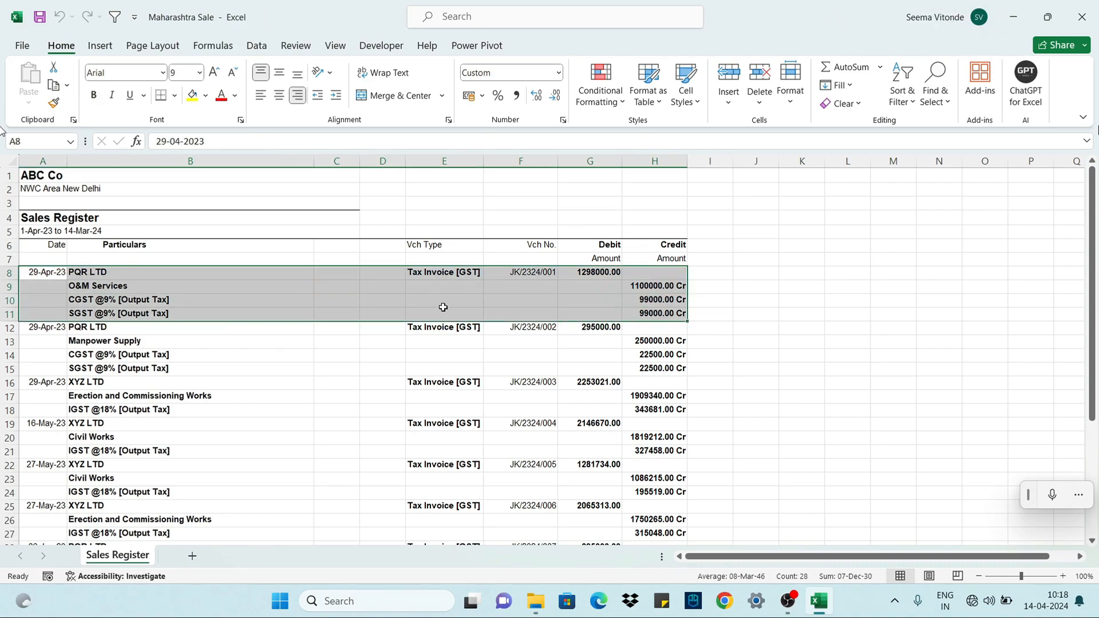
drag(61, 330, 652, 367)
click(710, 299)
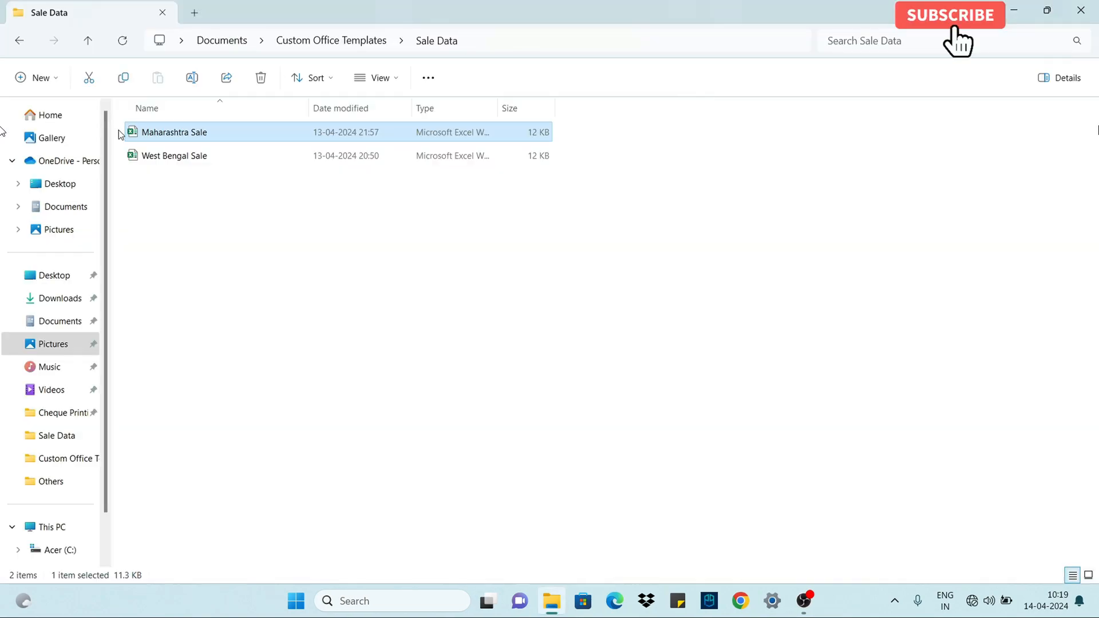
Create a new Excel workbook named PQ in the Custom Office Templates folder and open it
key(alt+Left)
right_click(150, 186)
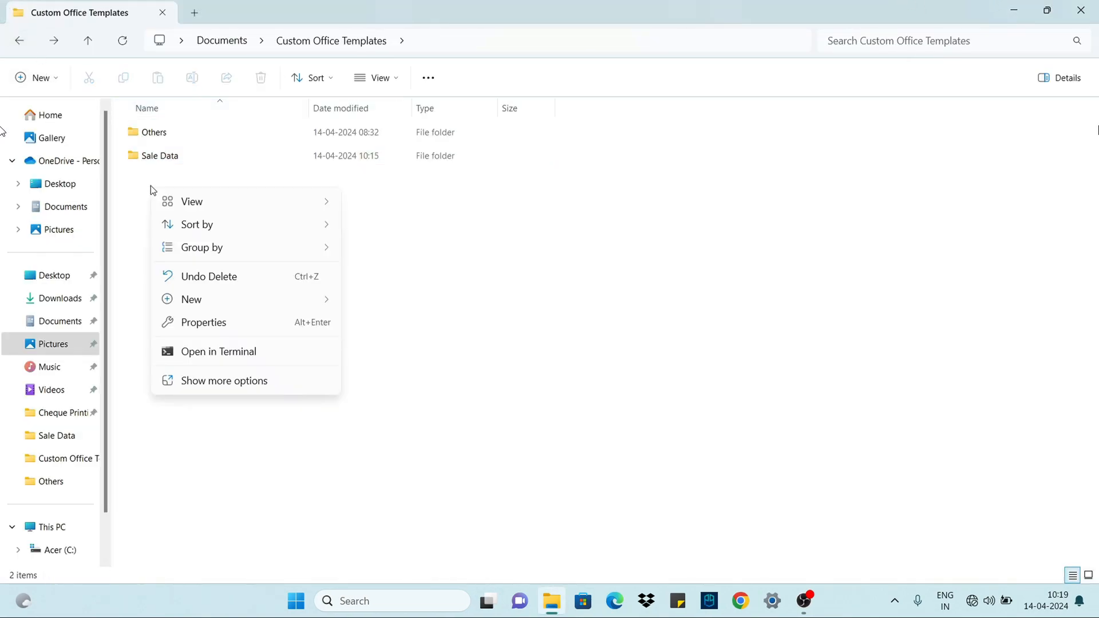
mouse_move(294, 304)
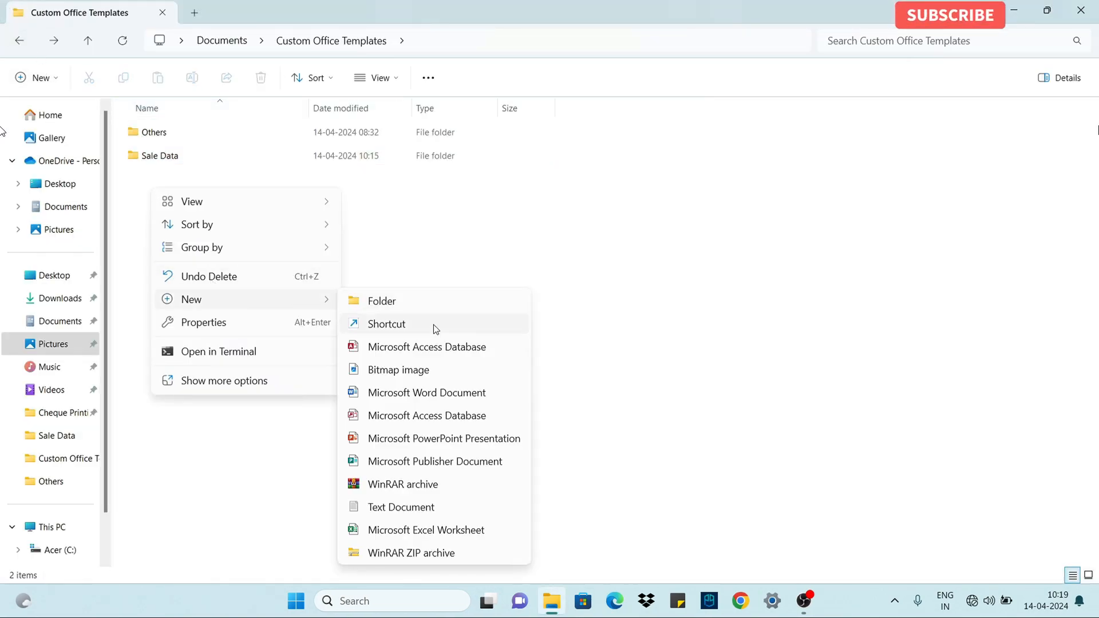
click(395, 530)
text(PQ)
key(Return)
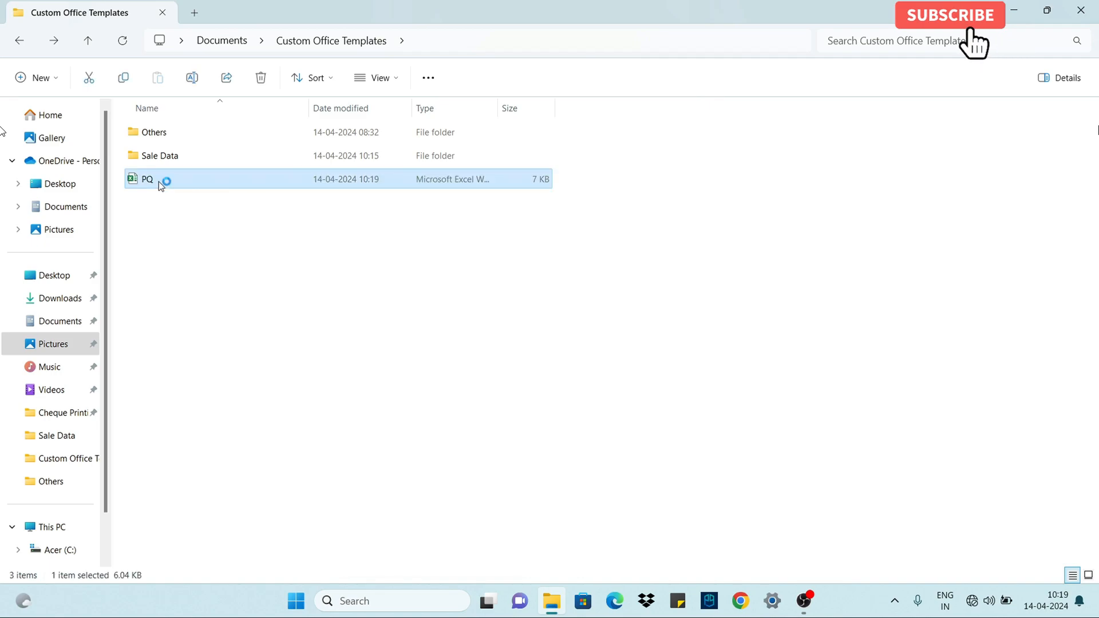
double_click(159, 181)
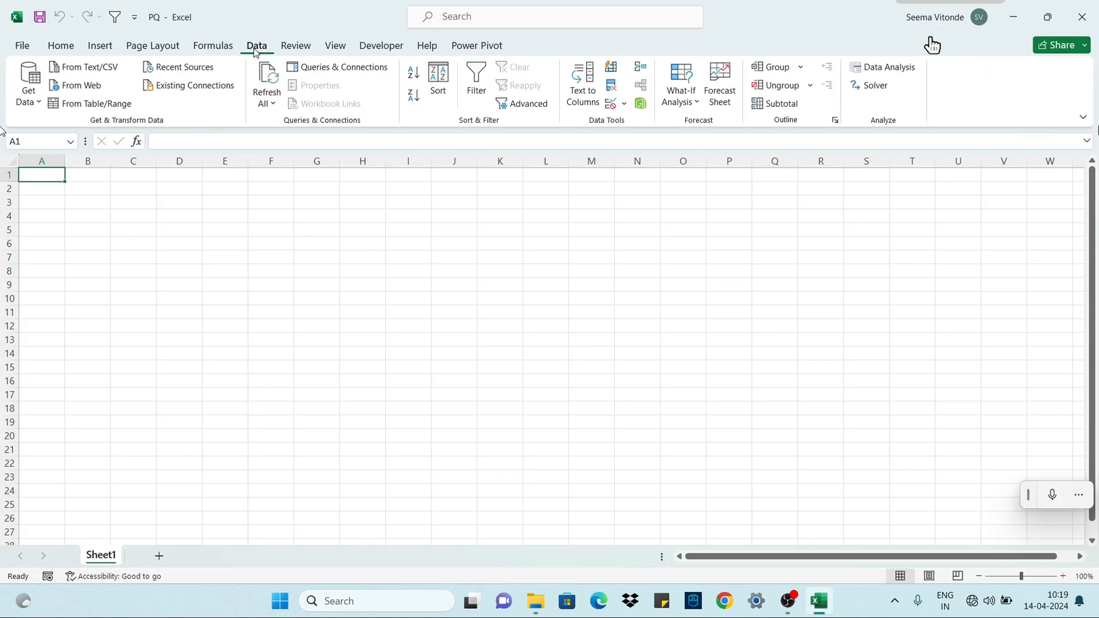
Import the Sale Data folder as a data source into the Power Query Editor and preview the content of both listed files
click(29, 86)
mouse_move(85, 125)
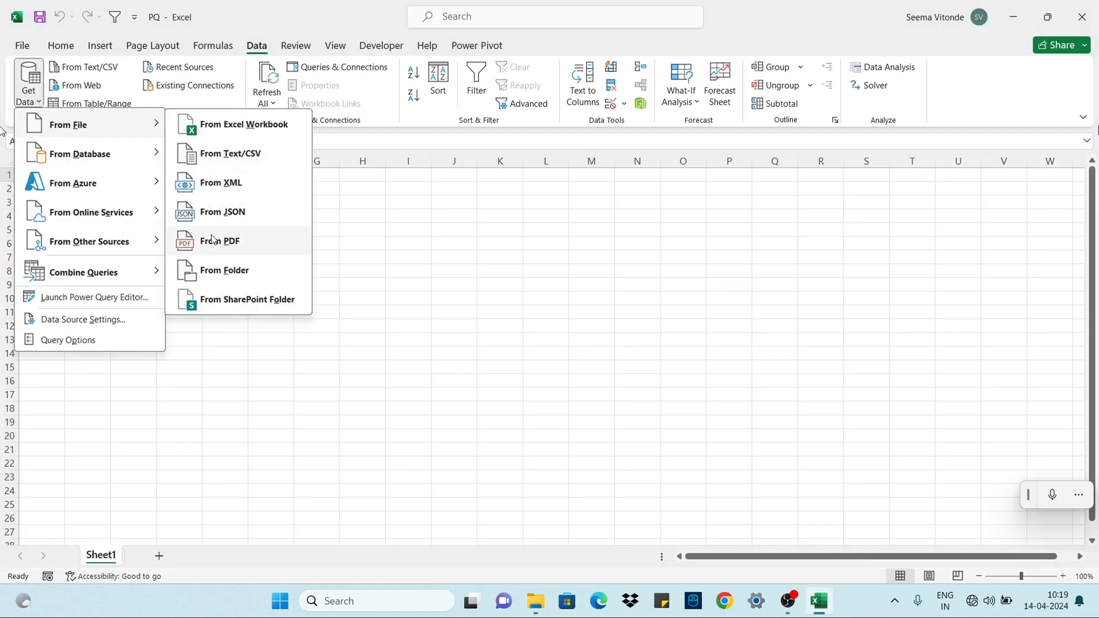
click(223, 275)
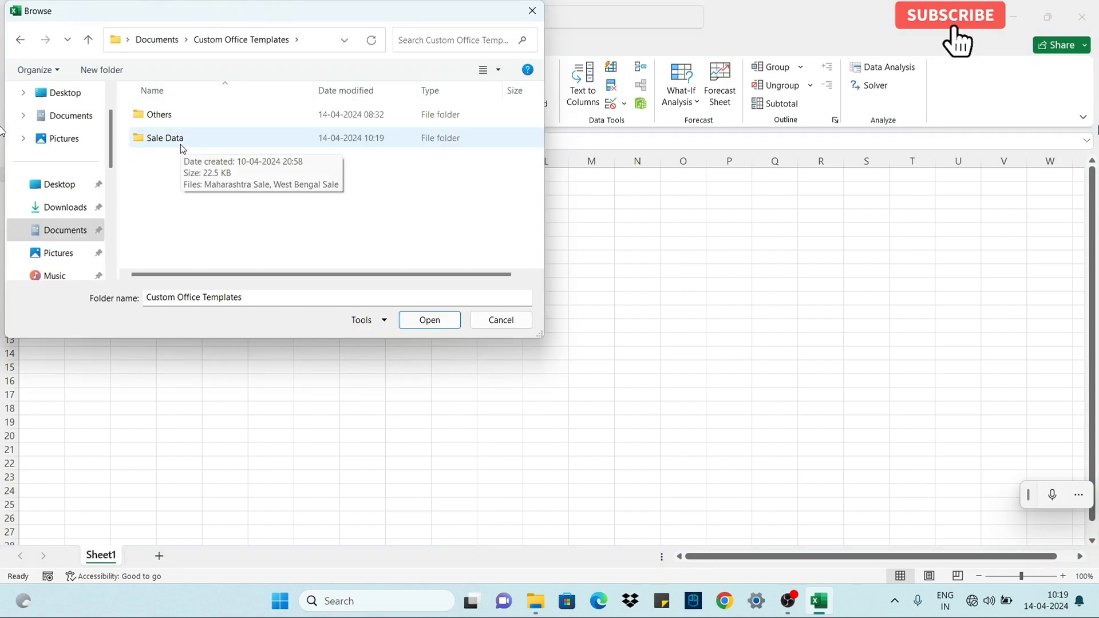
click(179, 145)
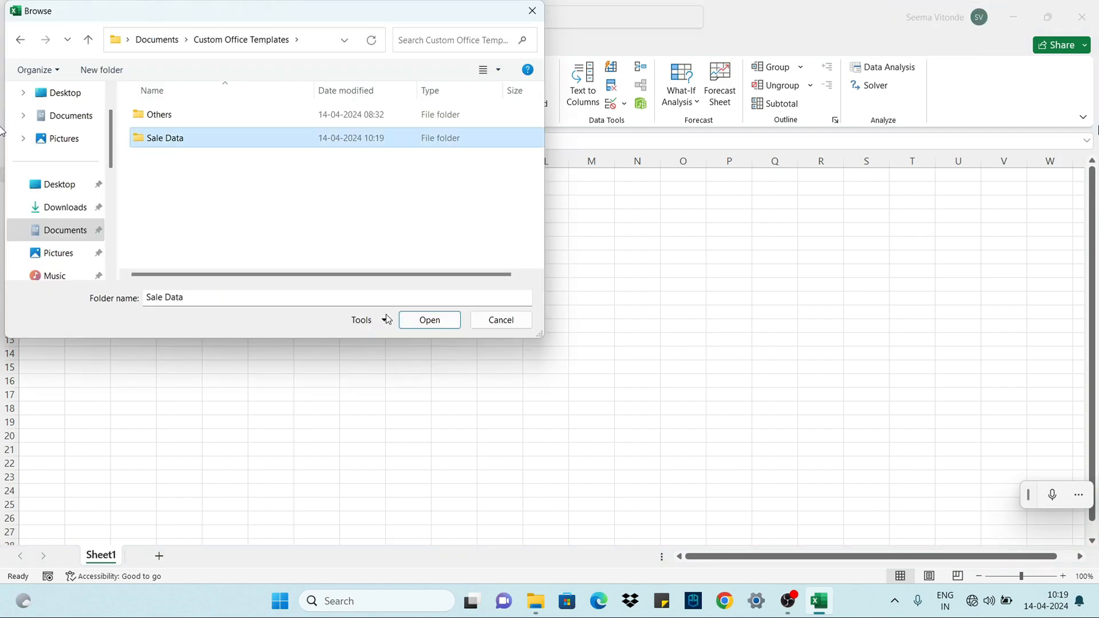
click(430, 319)
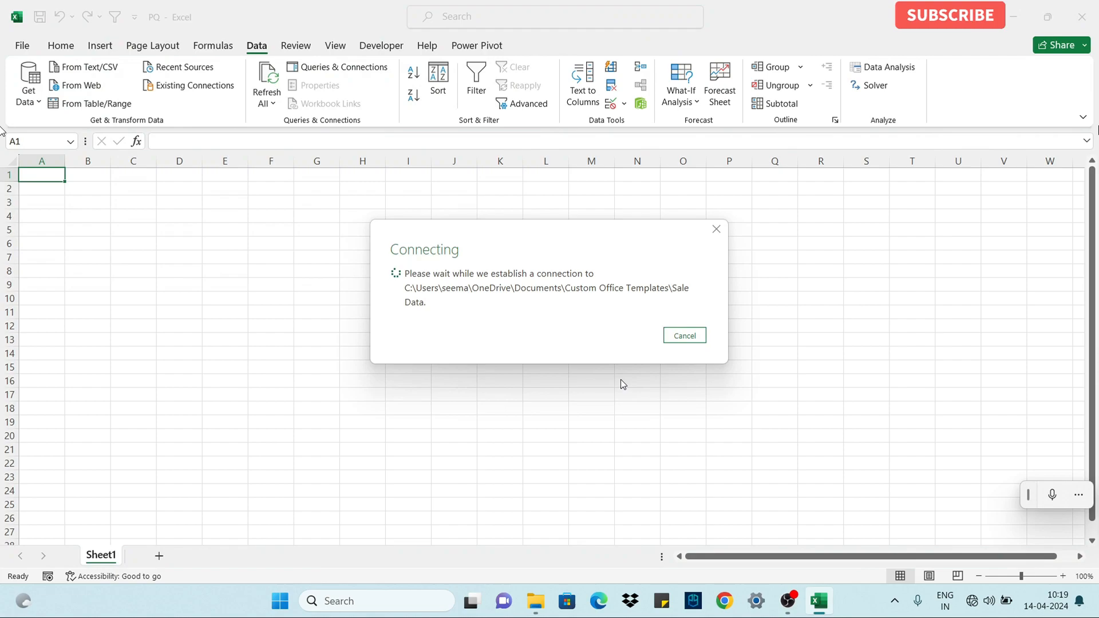
click(759, 501)
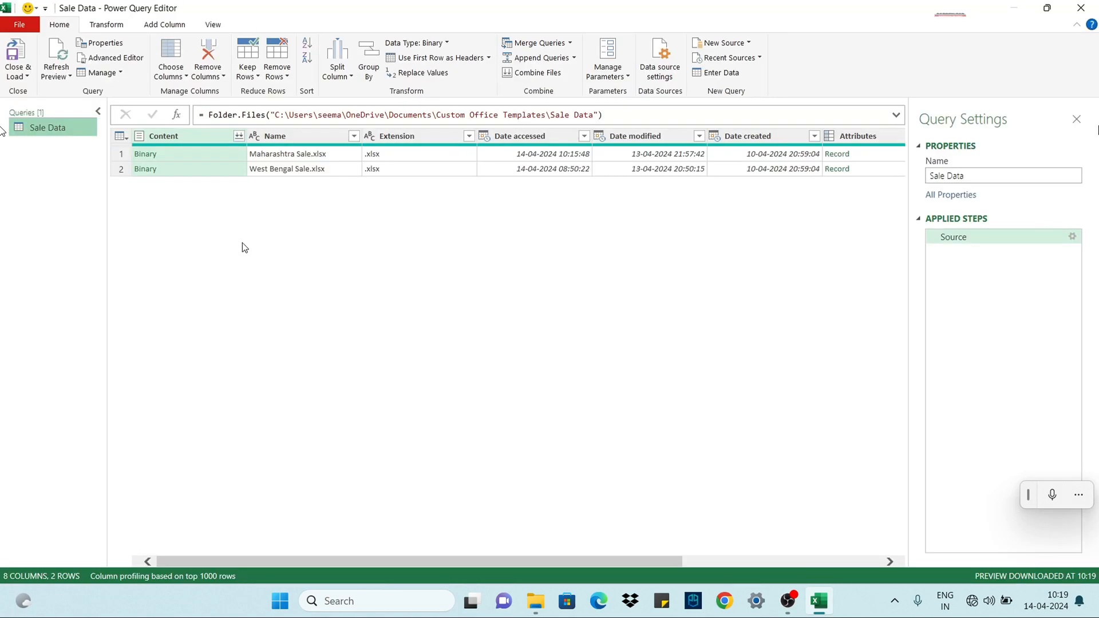
click(205, 154)
click(207, 170)
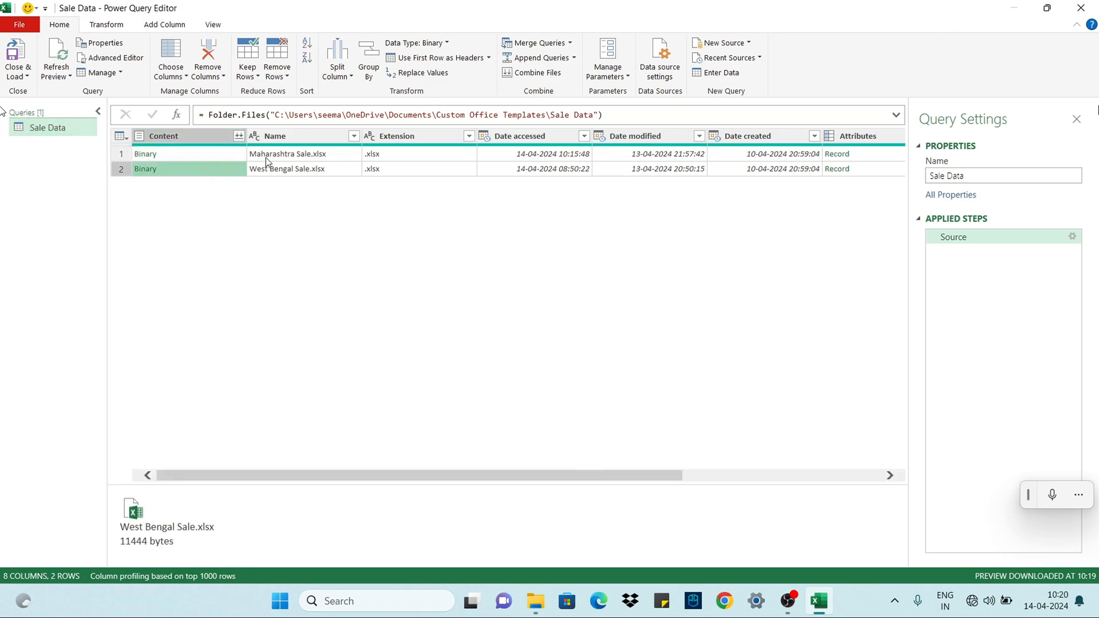
Add a custom column with the formula Excel.Workbook([Content]) and preview the table it holds for the first file
click(163, 25)
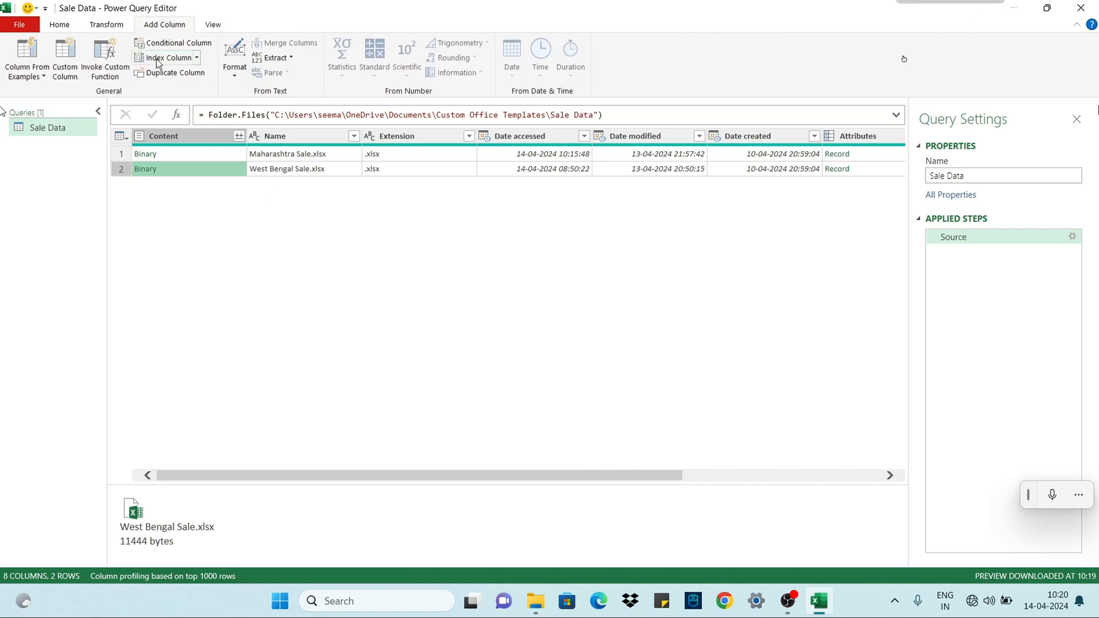
click(65, 61)
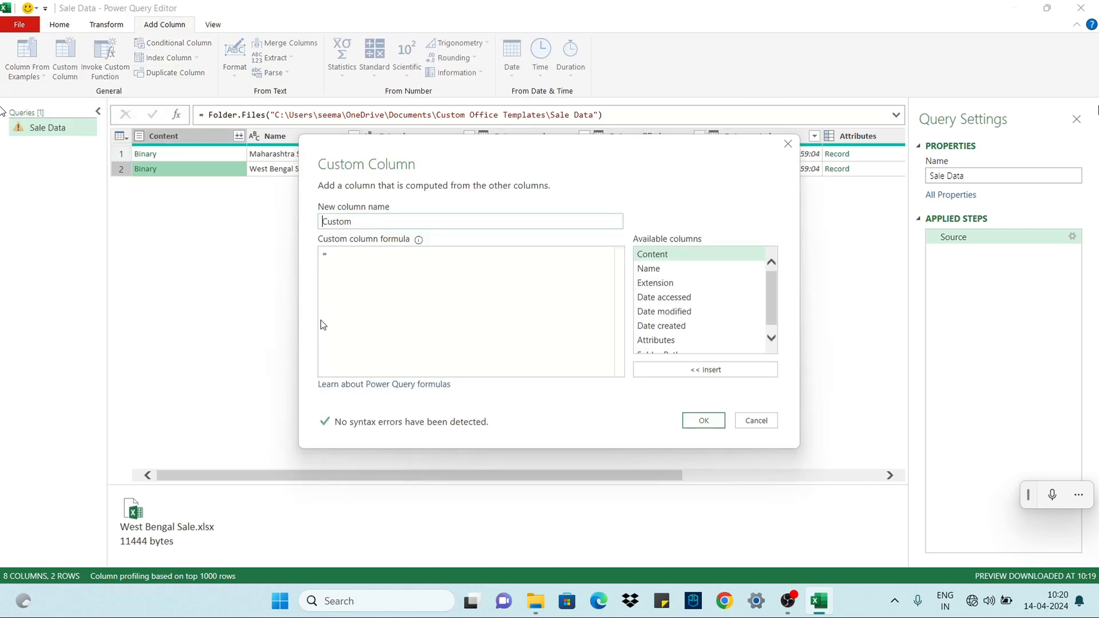
text(Excel)
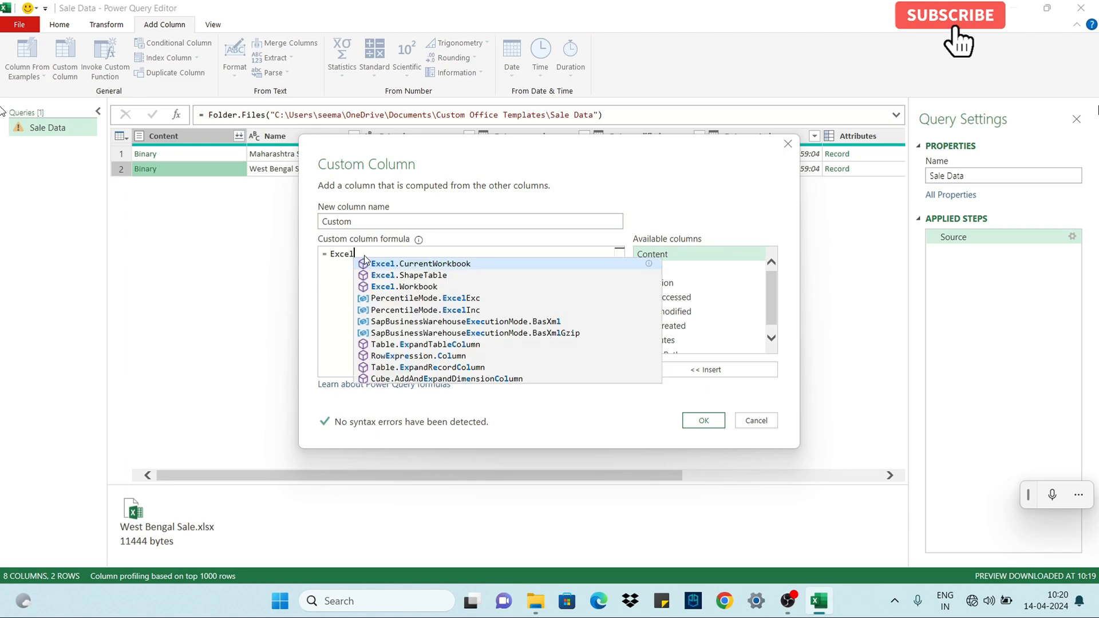
key(Down)
key(Down)
key(Tab)
text(()
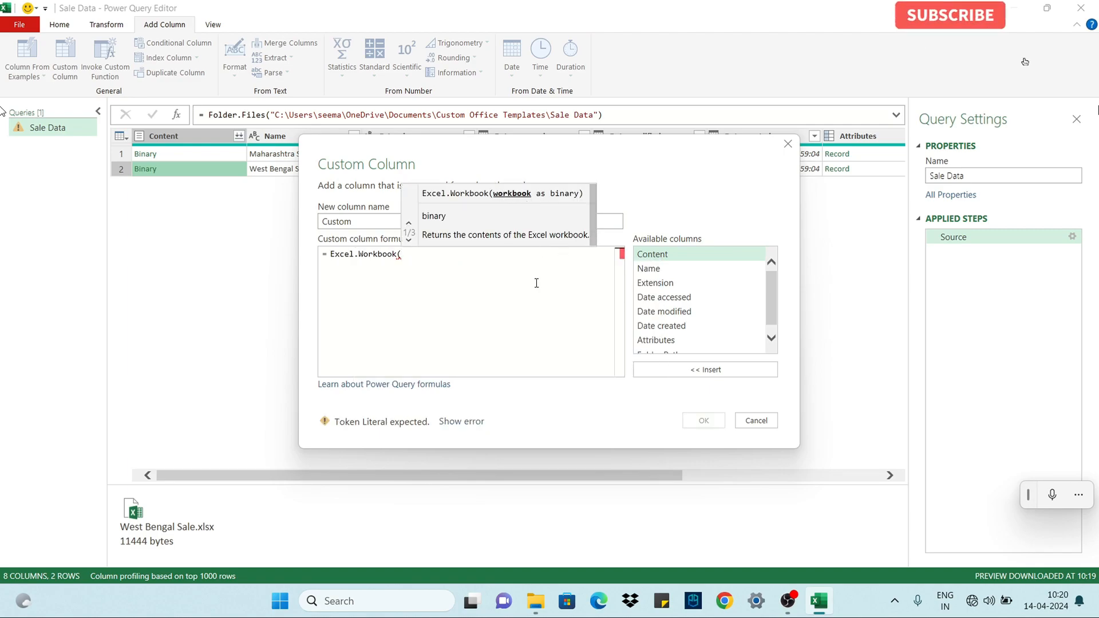
double_click(652, 254)
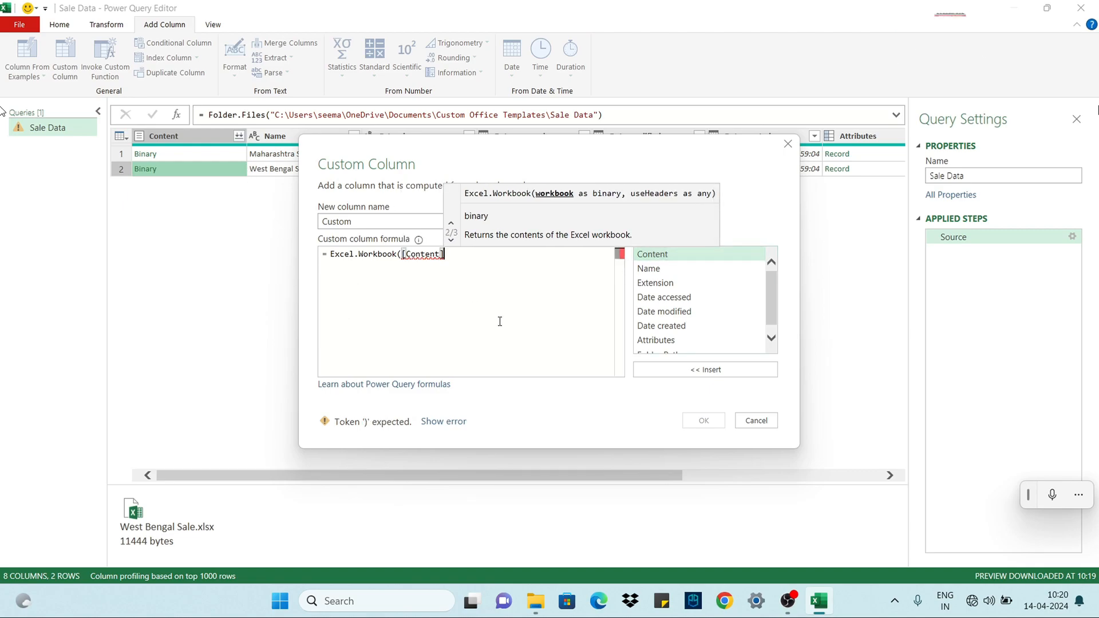
text(,)
text())
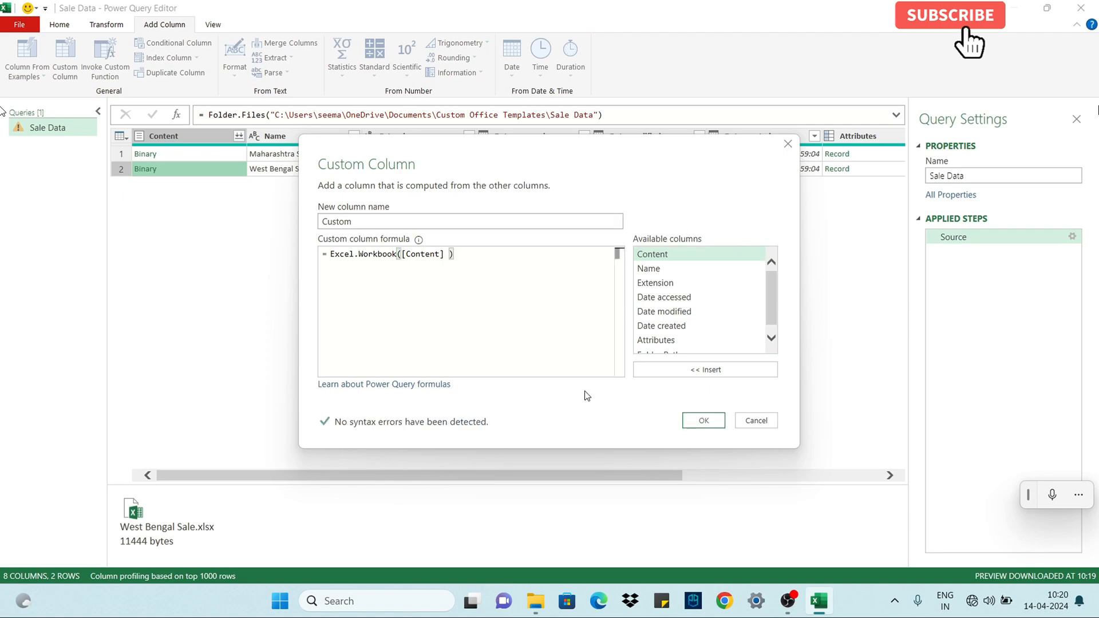
key(Return)
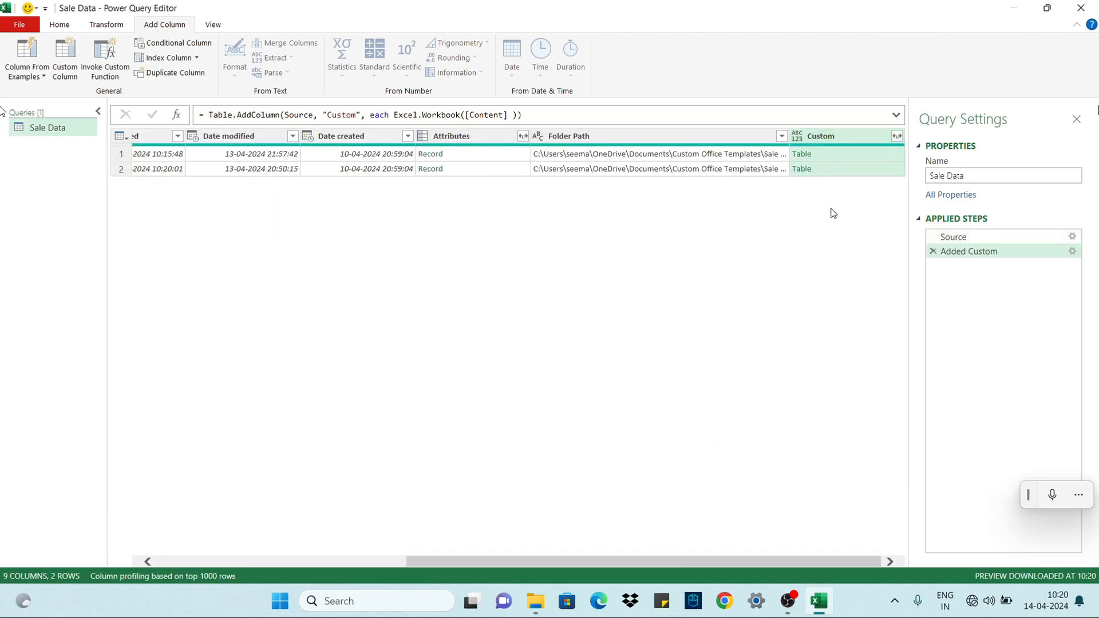
click(843, 158)
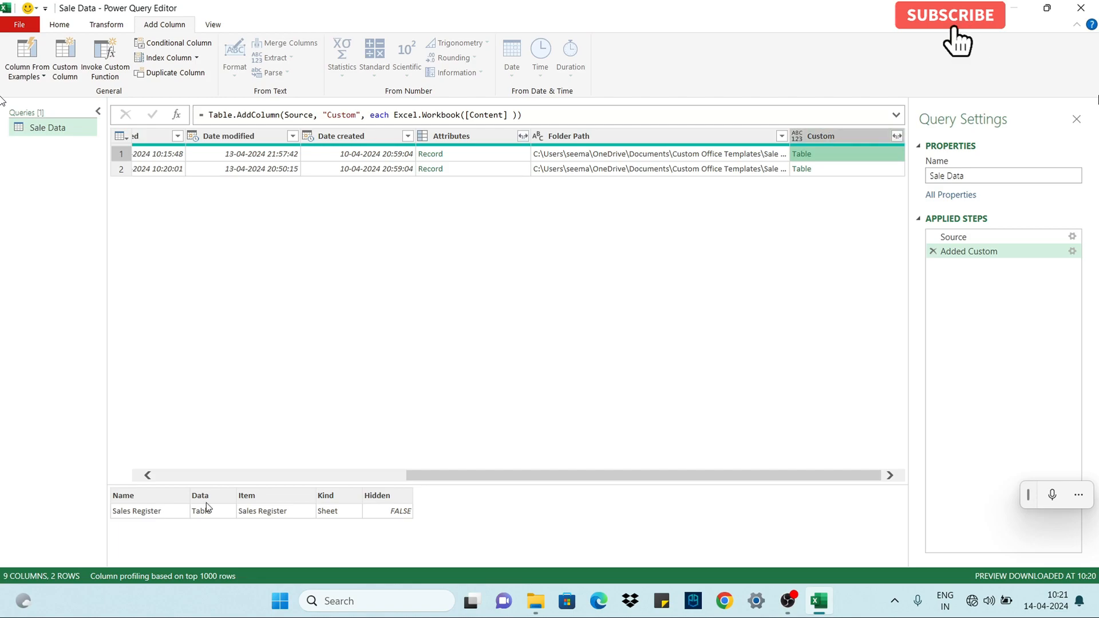
Expand only the Data field from the Custom column without the original name prefix, and preview the first file's table in an enlarged preview area
click(897, 136)
click(687, 193)
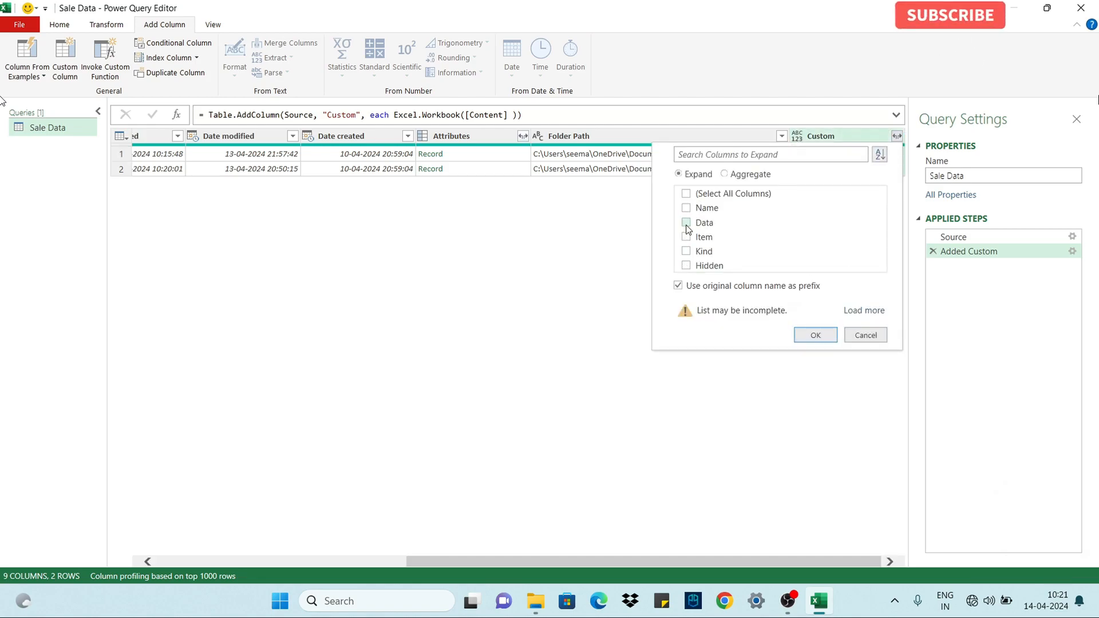
click(687, 222)
click(692, 287)
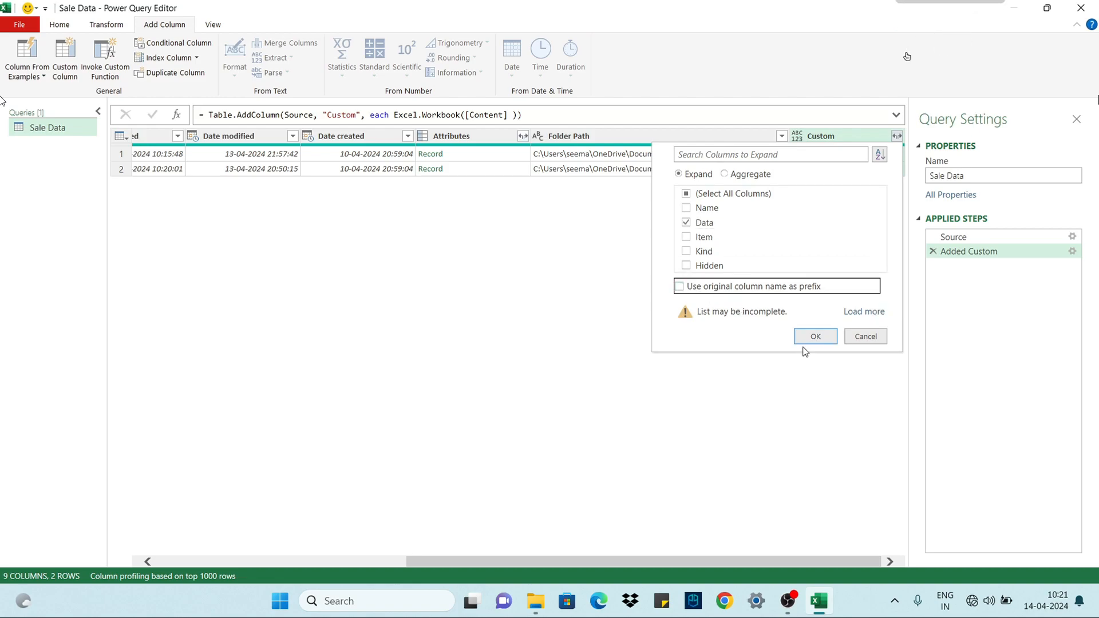
click(826, 338)
click(847, 155)
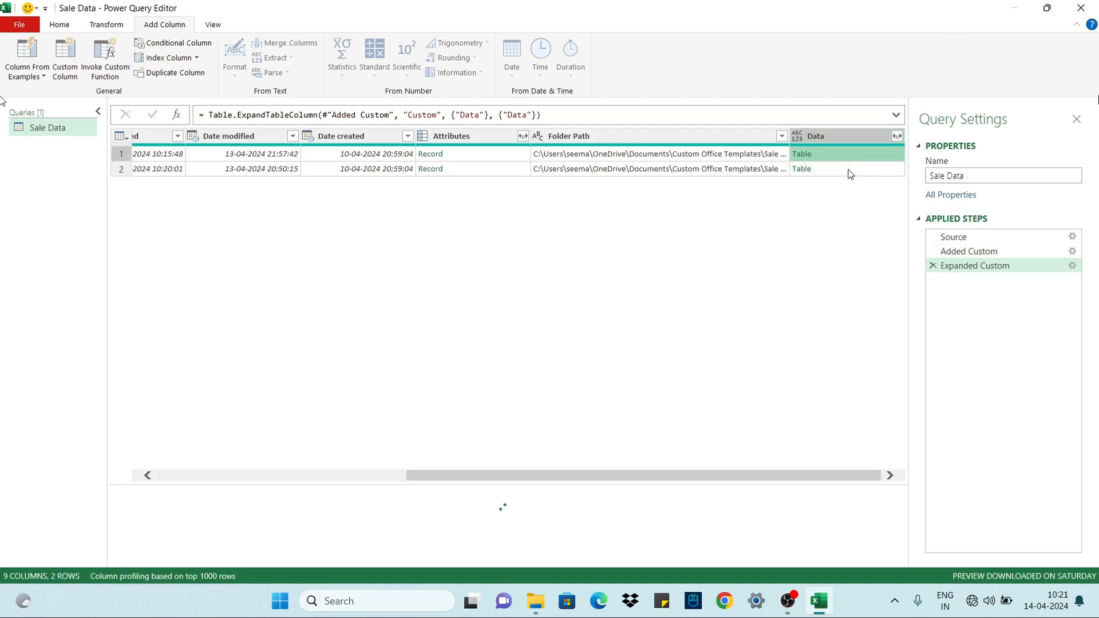
drag(456, 485, 452, 265)
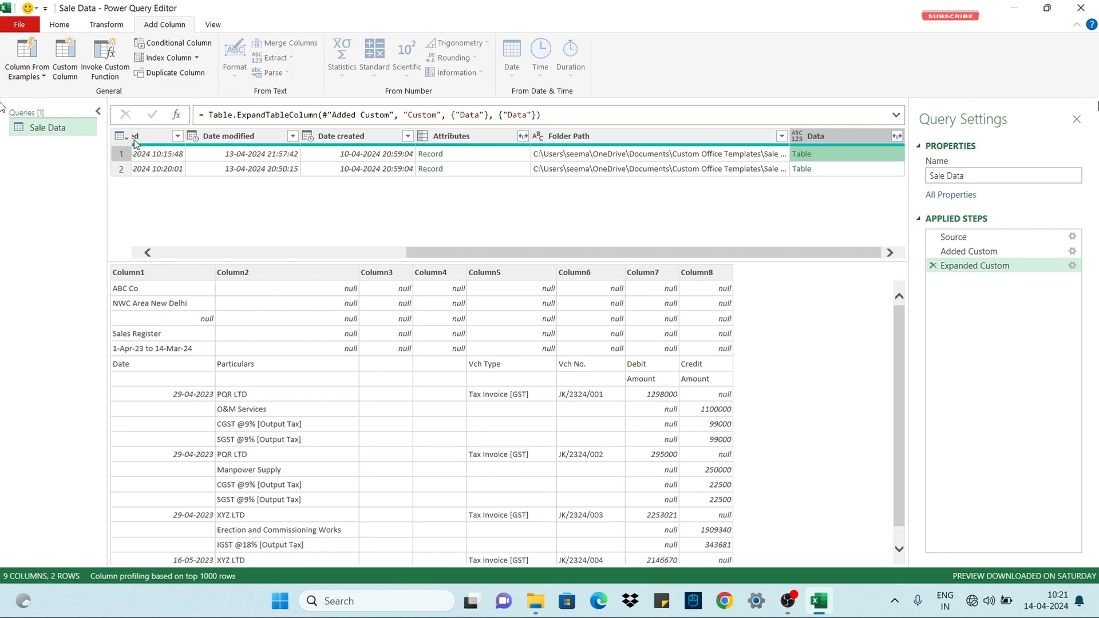
Try a custom column with the formula Table.Skip([Data], each [Column1] <> "Date") and drill into the first file's table to review its rows
click(65, 57)
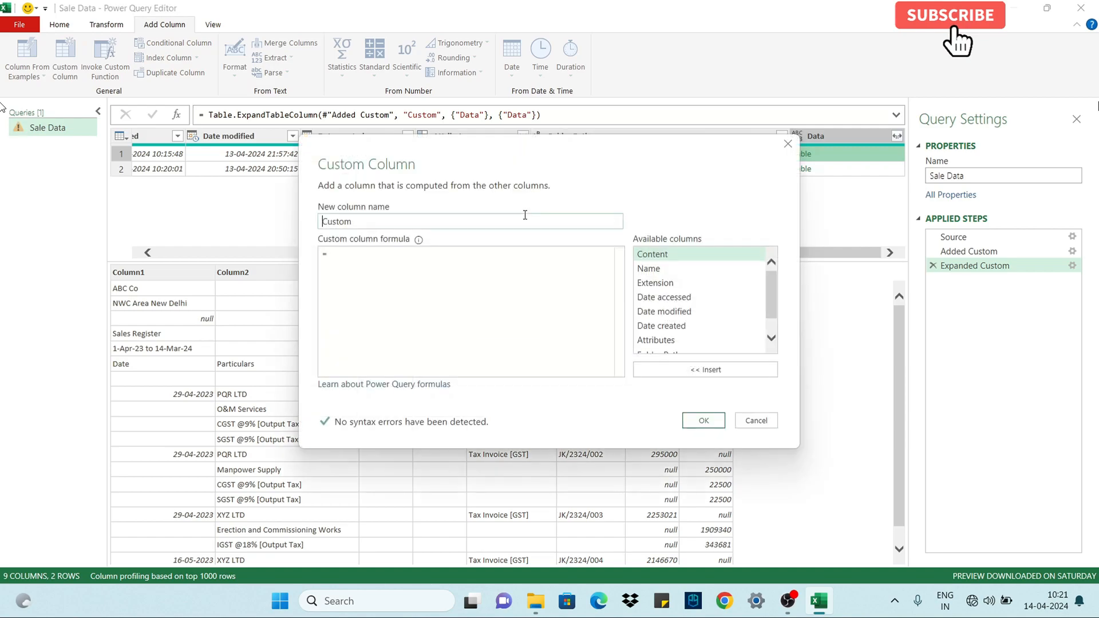
text(Table.Skip()
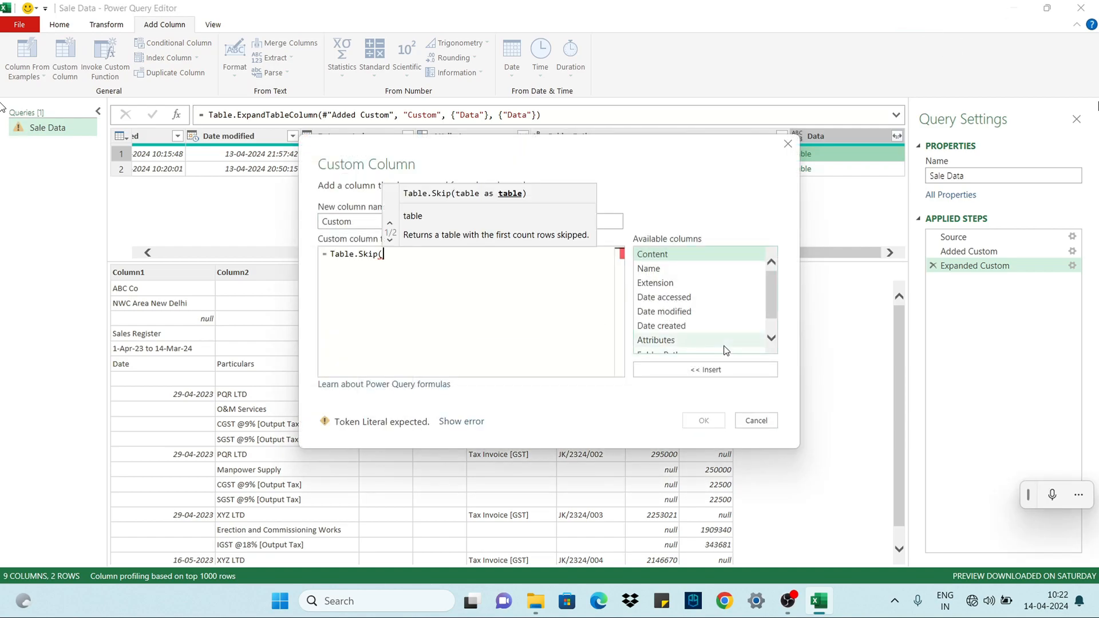
scroll(723, 344, down, 2)
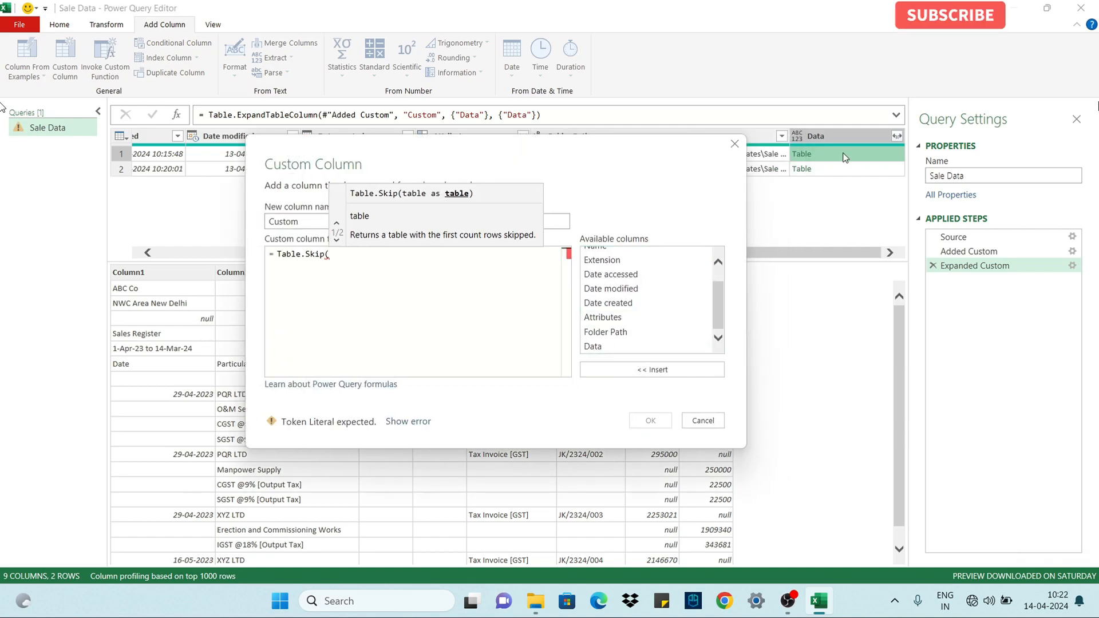
click(581, 346)
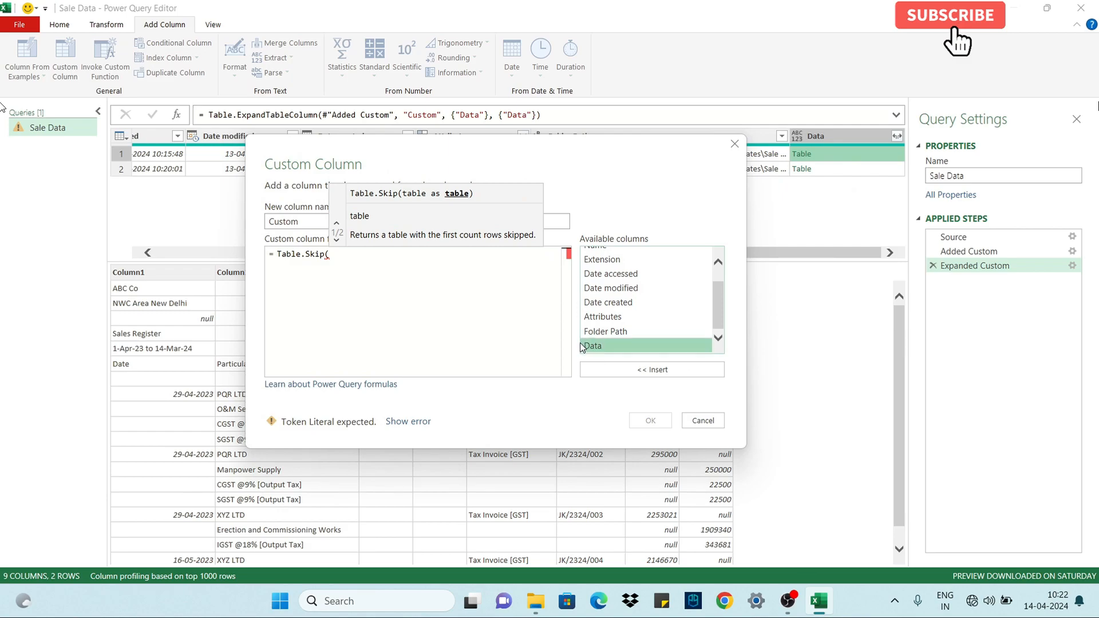
double_click(622, 343)
text(,)
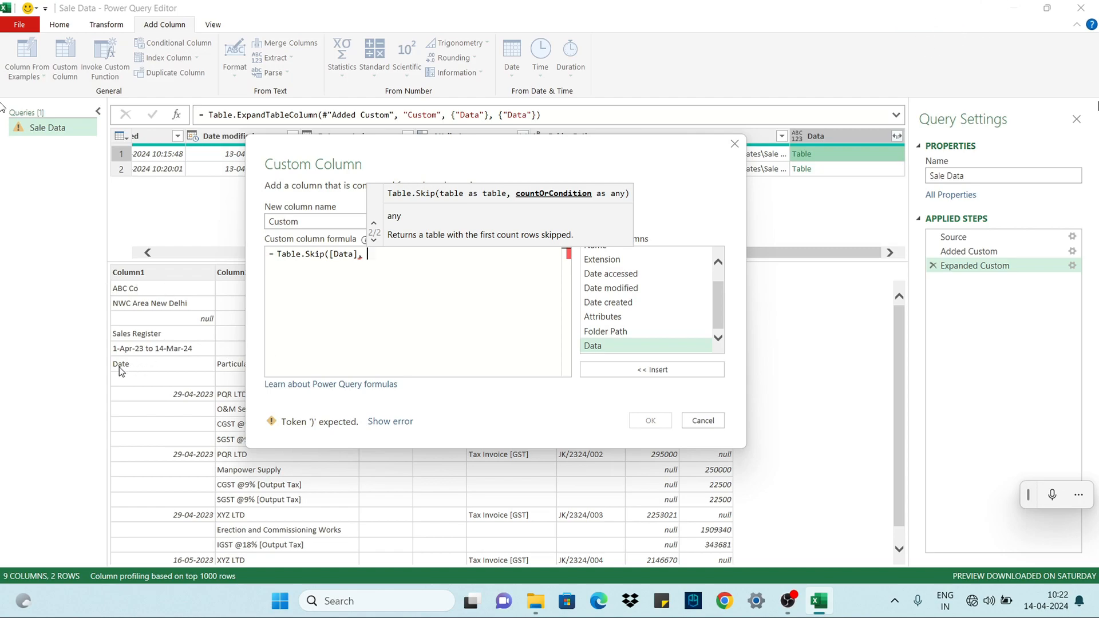
text([)
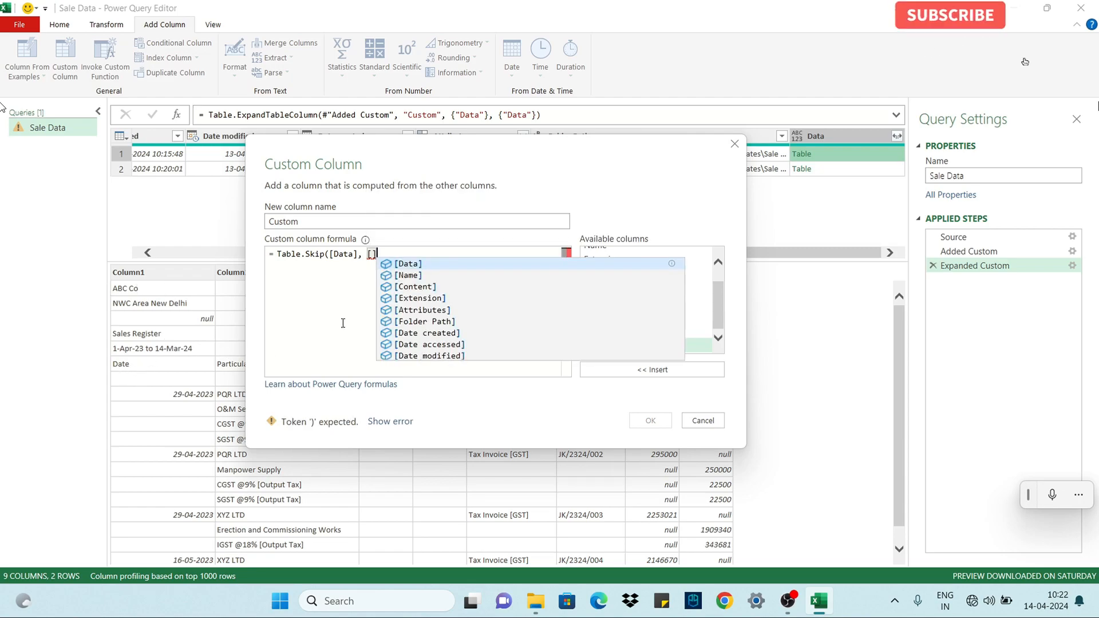
key(Escape)
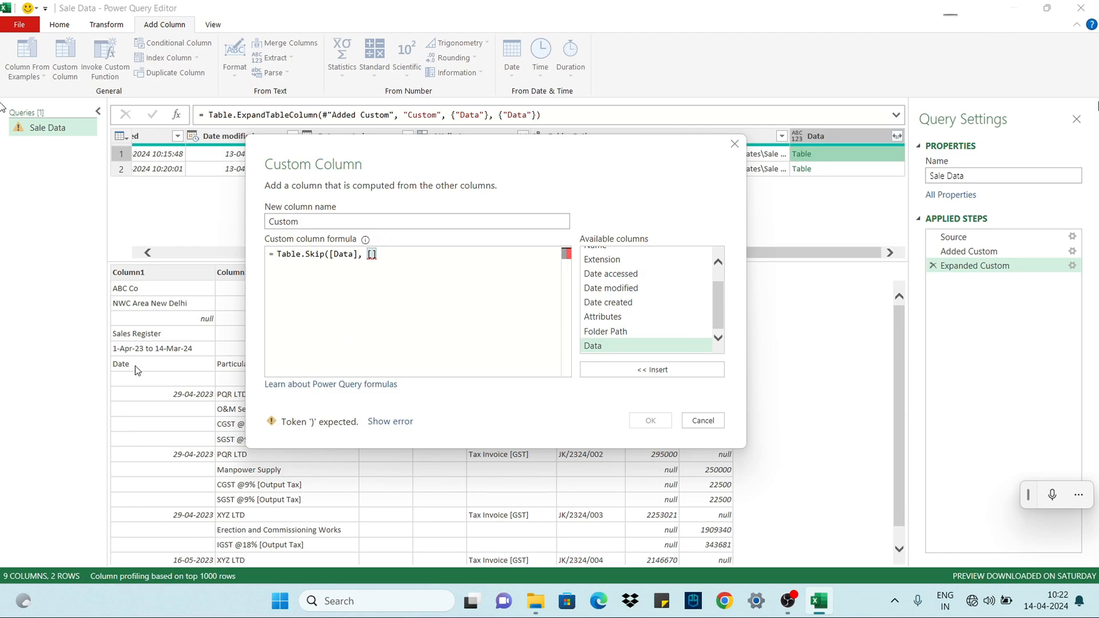
text(Column1] <> "Date)
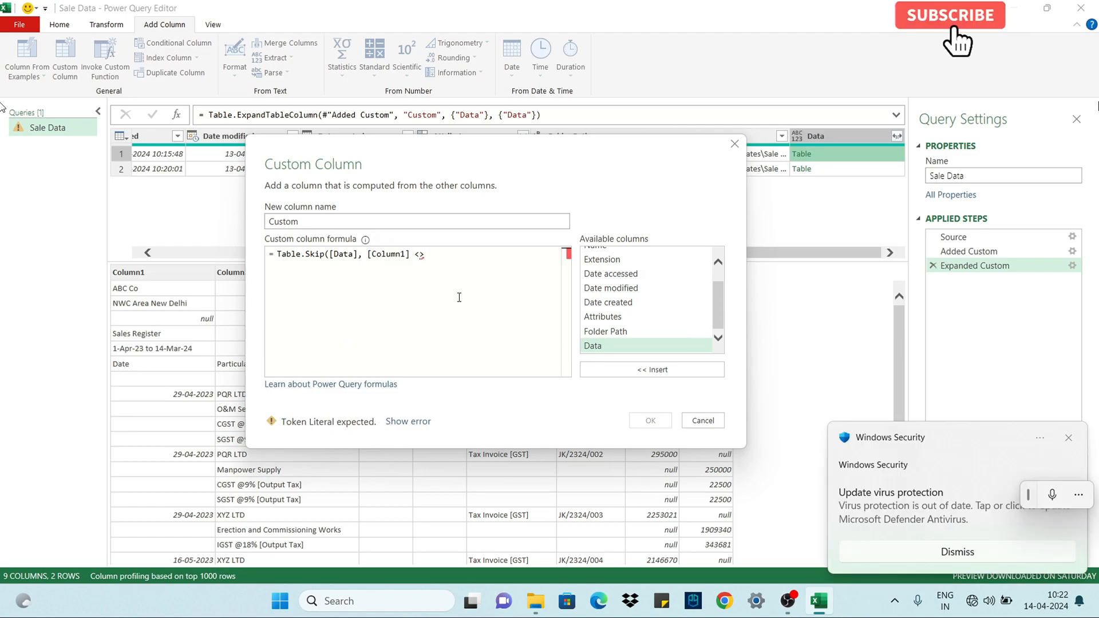
text("))
double_click(368, 254)
text(eac)
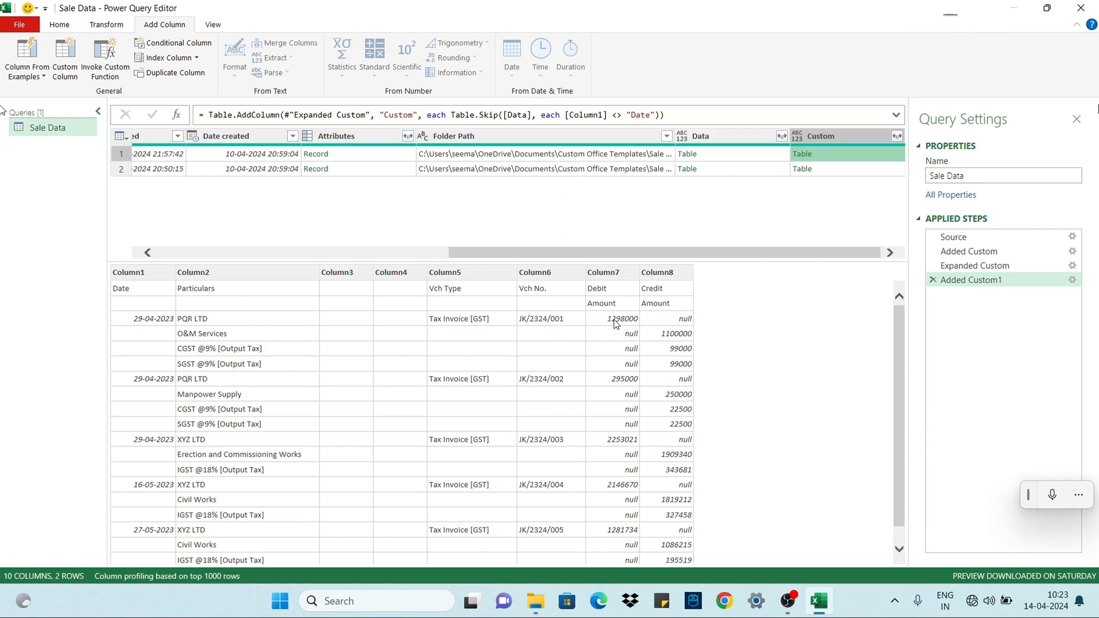
click(801, 154)
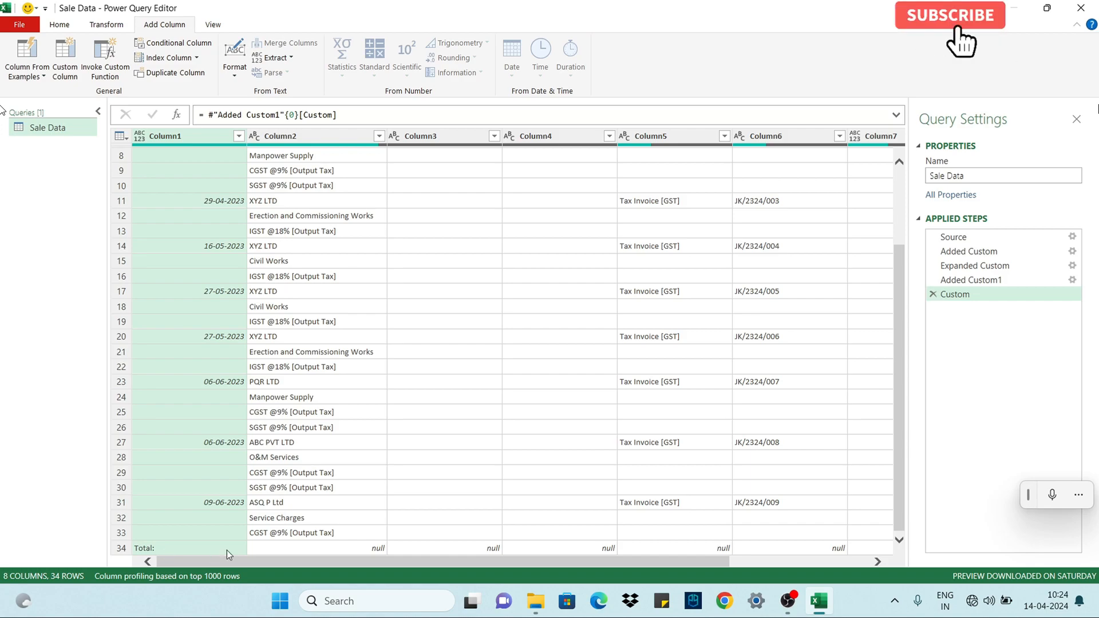
scroll(218, 192, up, 3)
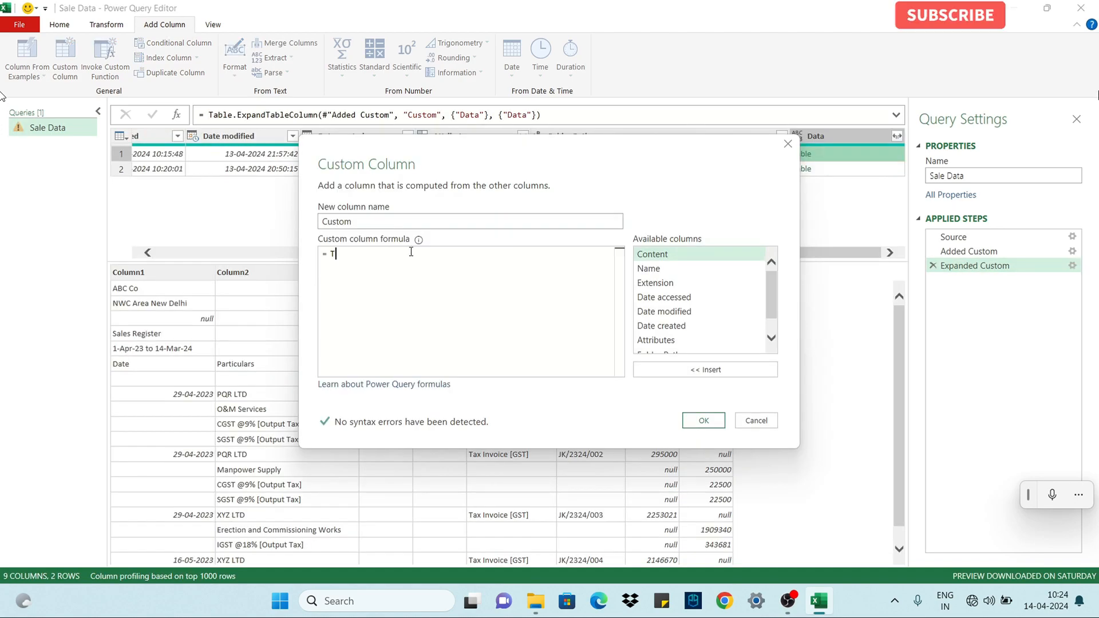
Re-create the custom column with the formula Table.Skip([Data], each [Column1] <> "Date") on the expanded file list
text(Table)
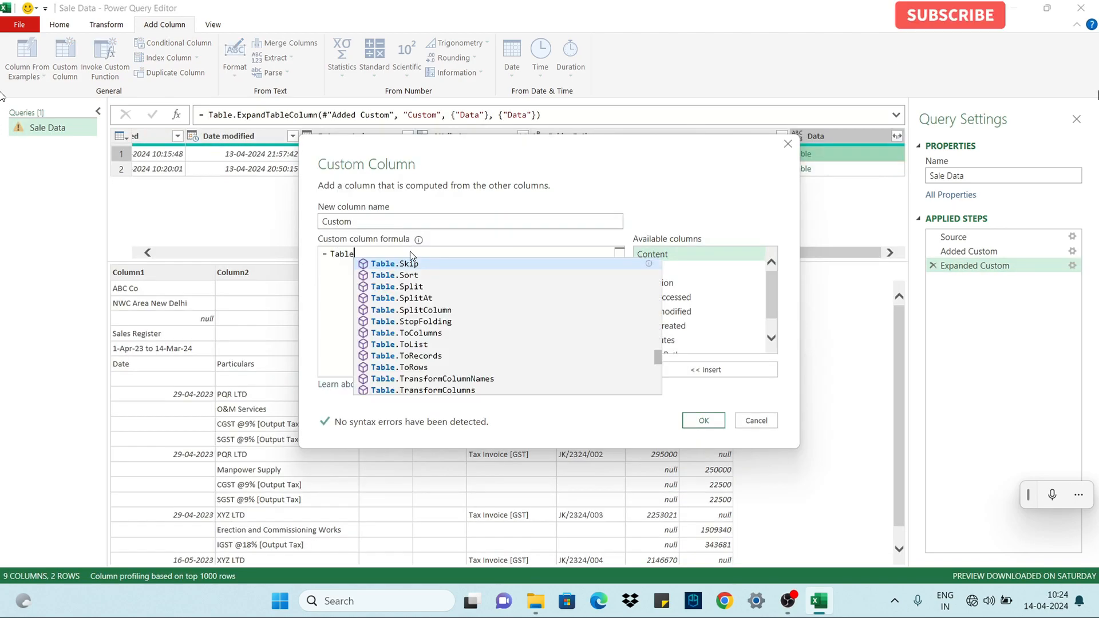
text(.Skip()
scroll(659, 346, down, 2)
double_click(659, 346)
text(, each [)
key(Escape)
text(Column1] <> "Date)
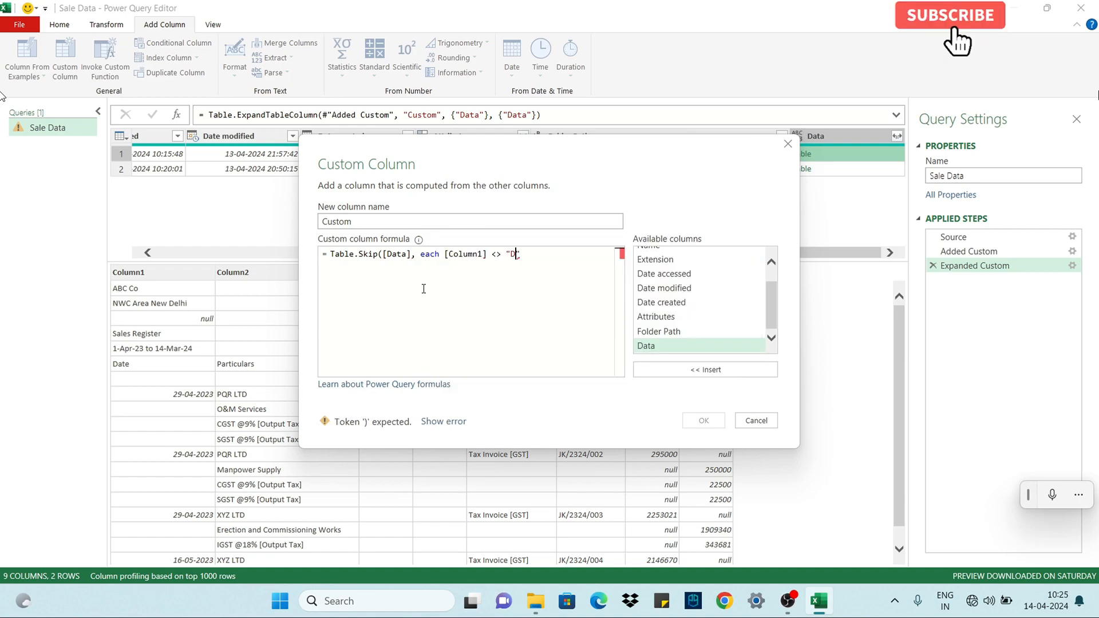
text(" ))
click(707, 422)
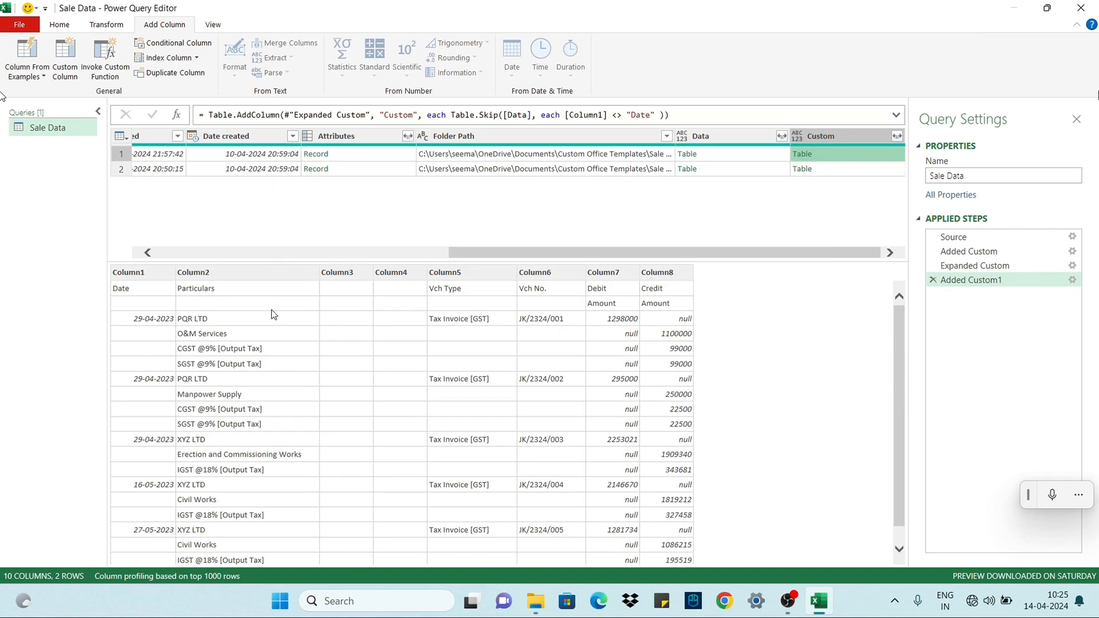
Add a custom column using Table.SelectColumns on [Custom] to keep Column1, Column2, Column5, Column6, Column7 and Column8, and preview the first file's table
click(65, 57)
text(Table.SelectColumns ()
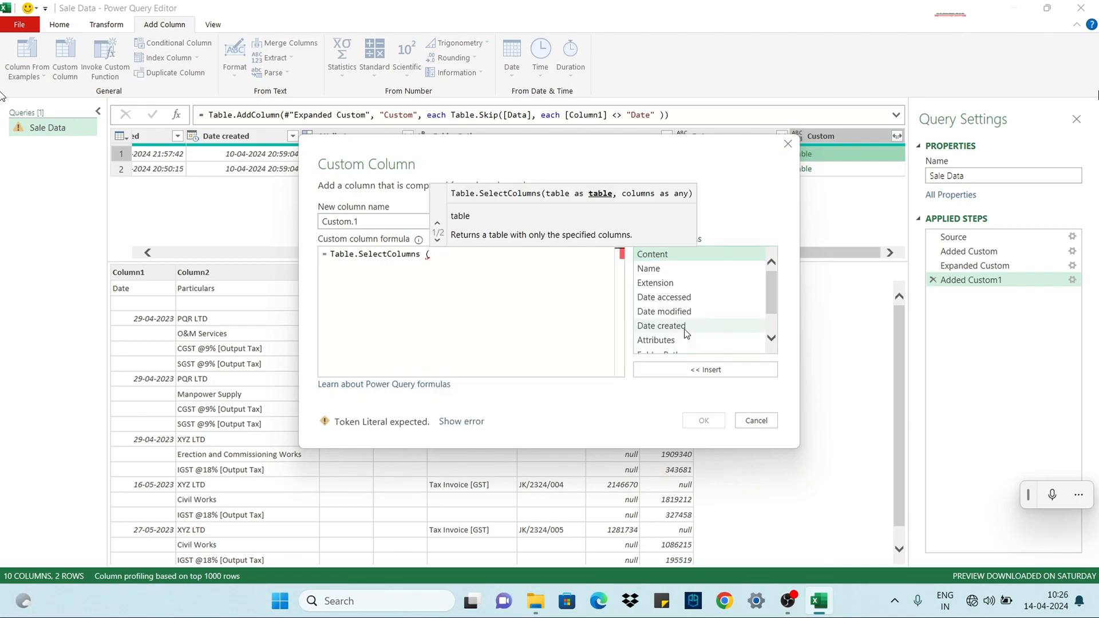
scroll(685, 333, down, 2)
double_click(664, 346)
text(,)
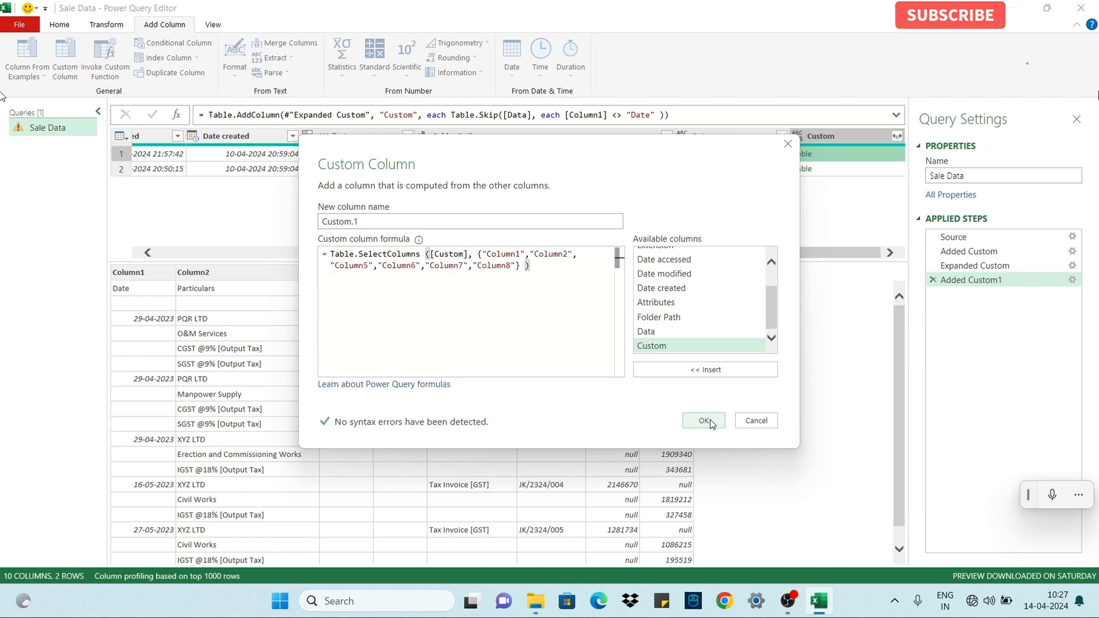
click(703, 420)
click(847, 154)
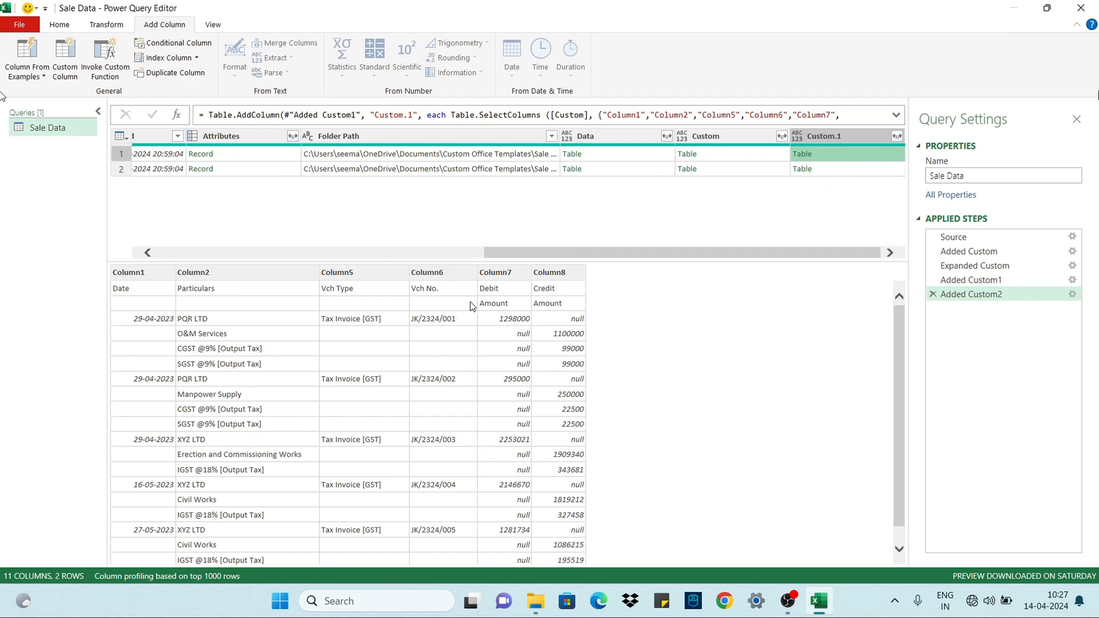
Wrap the Table.SelectColumns expression in Table.PromoteHeaders within the step's formula, and check the previewed rows
click(446, 115)
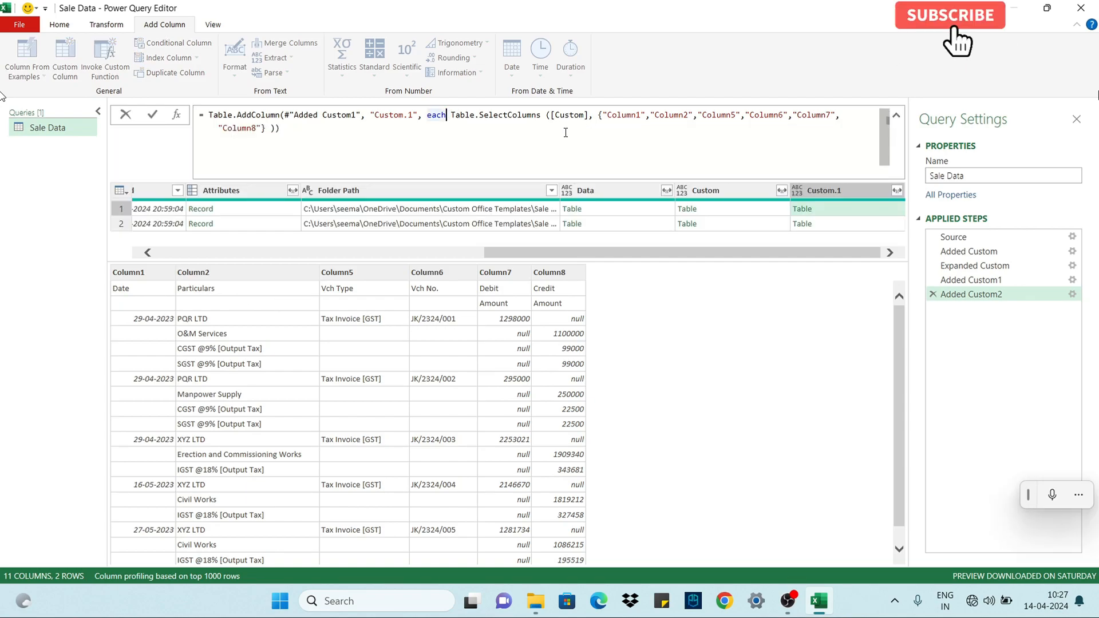
text(Table.Prom)
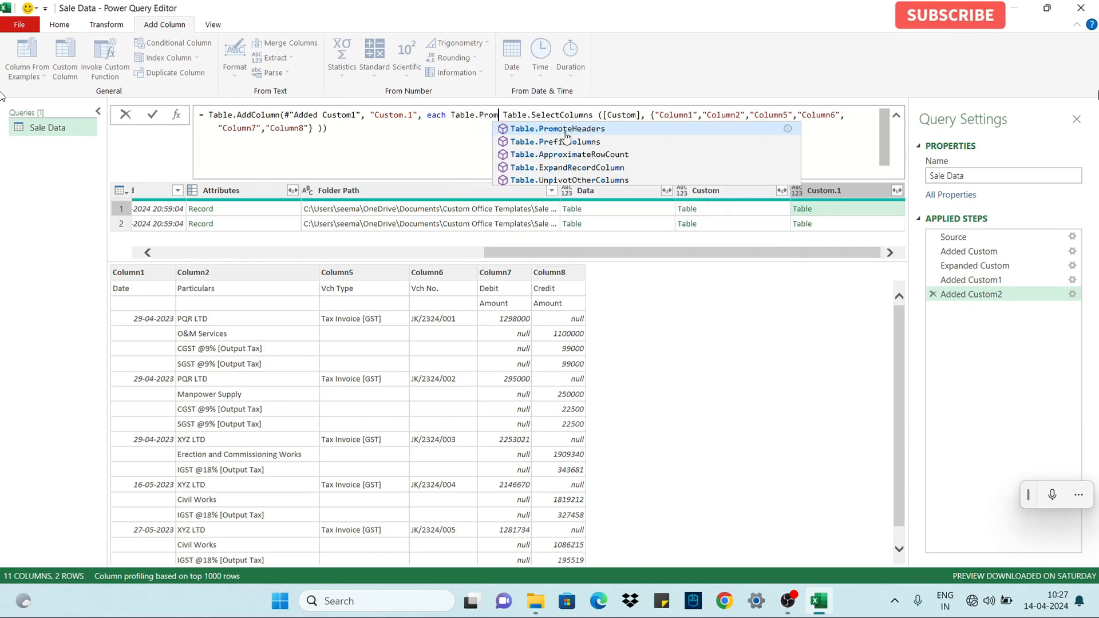
key(Tab)
text(()
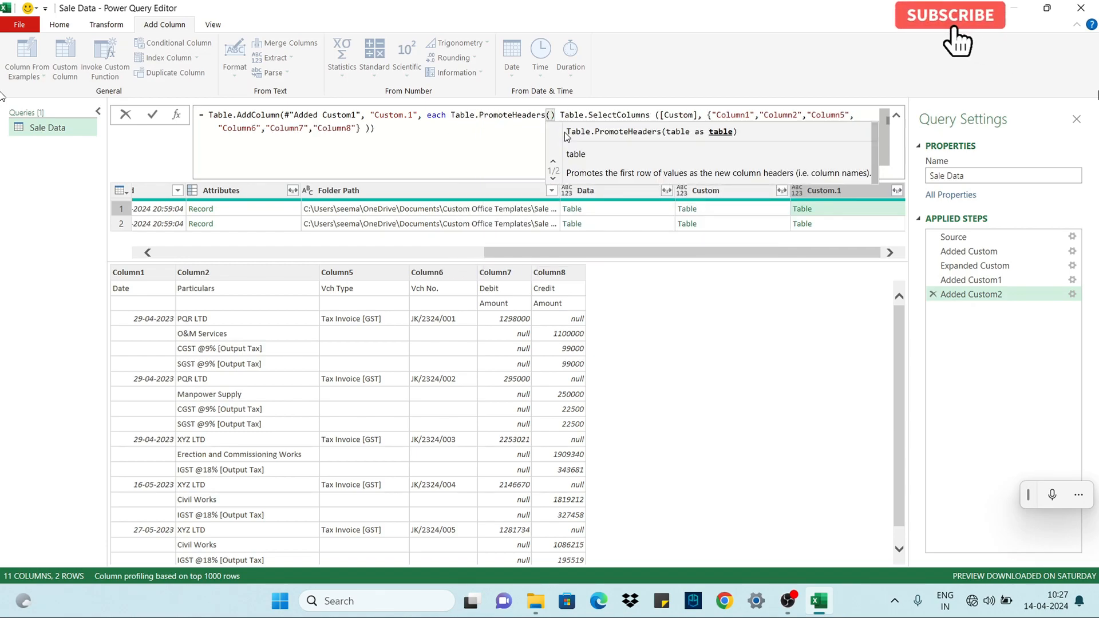
click(376, 129)
text())
key(Return)
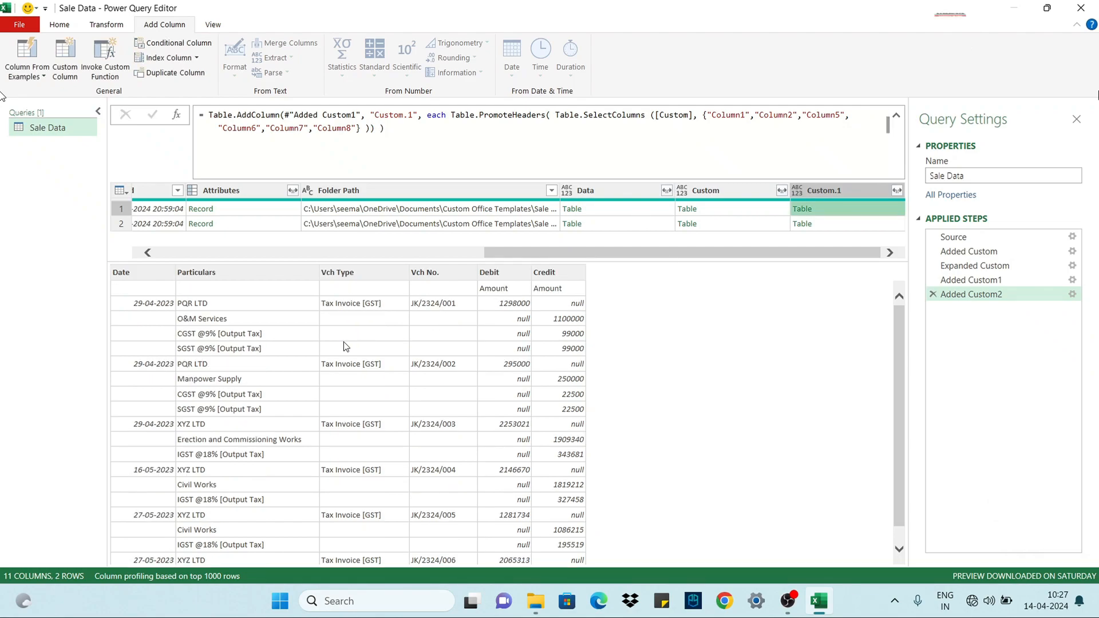
scroll(240, 363, down, 1)
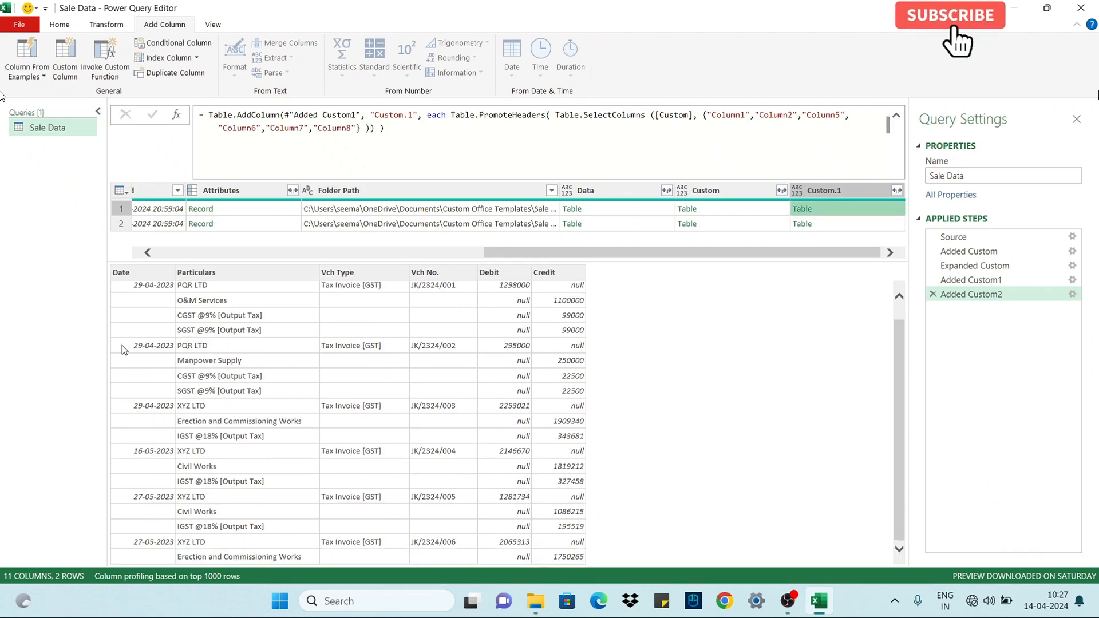
scroll(150, 492, up, 1)
Start a new custom column whose formula applies Table.SelectRows to the [Custom.1] tables
click(69, 59)
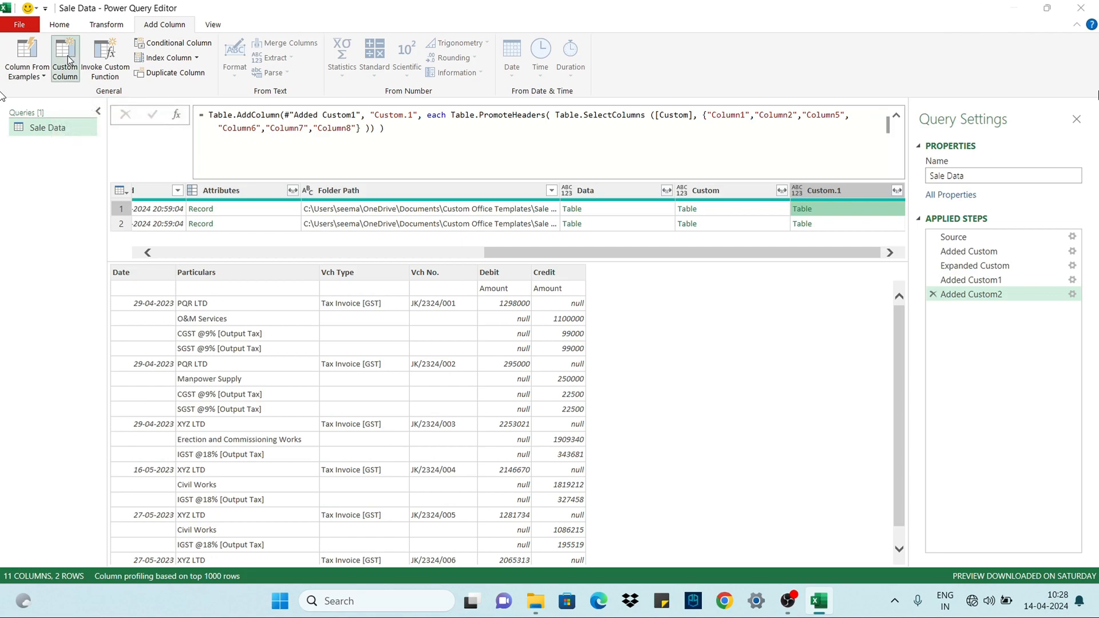
text(Table.SelectRows ()
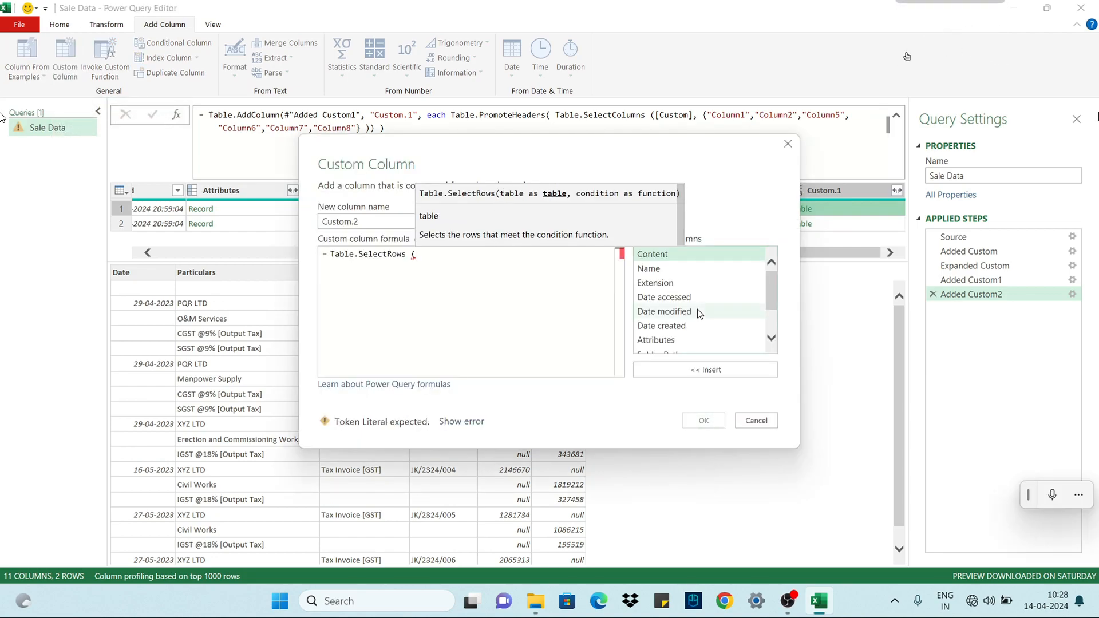
scroll(680, 341, down, 2)
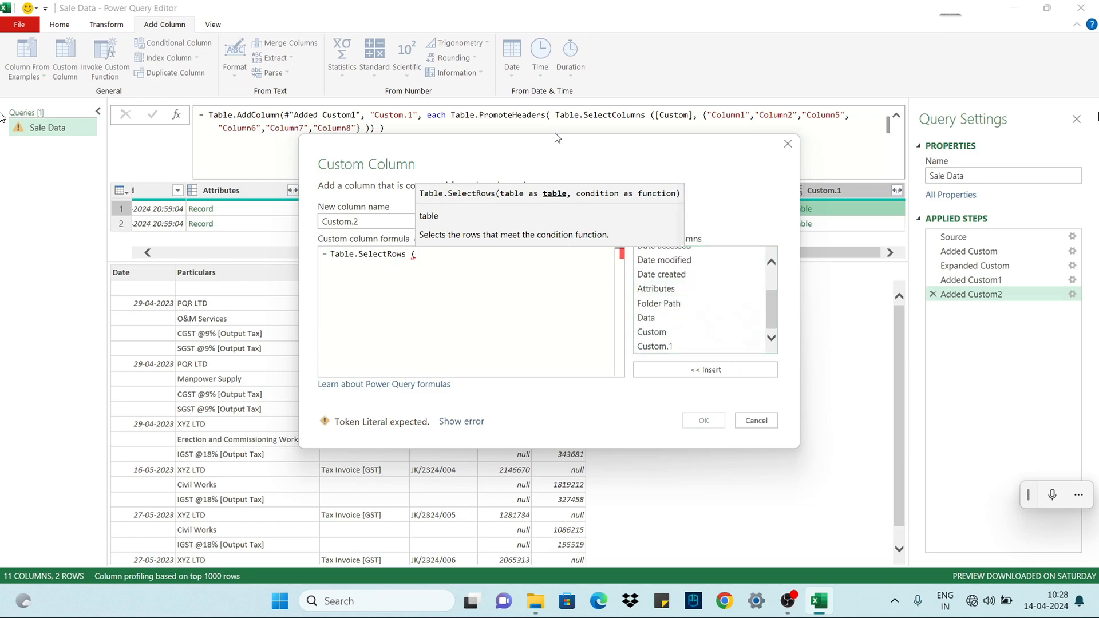
drag(554, 141, 454, 141)
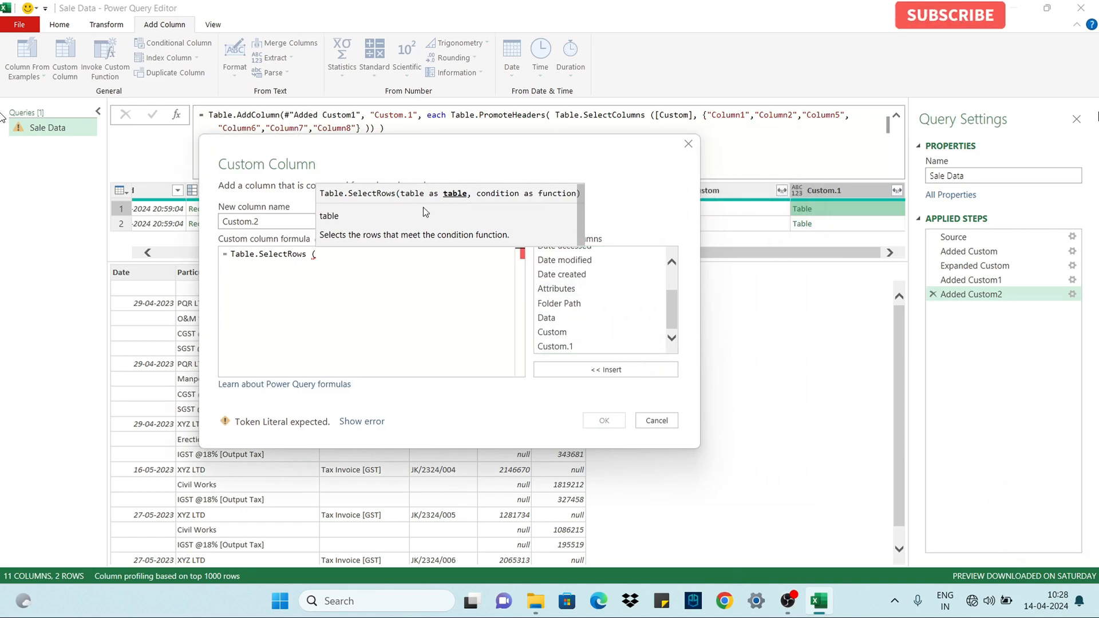
click(555, 346)
double_click(555, 345)
text(,)
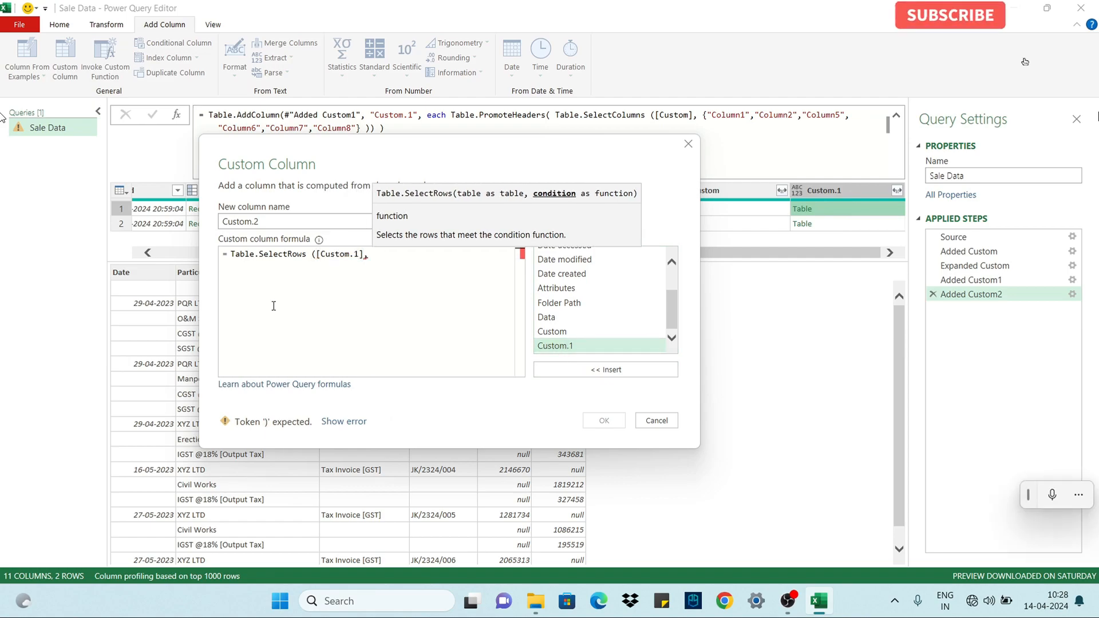
drag(357, 151, 409, 153)
click(432, 255)
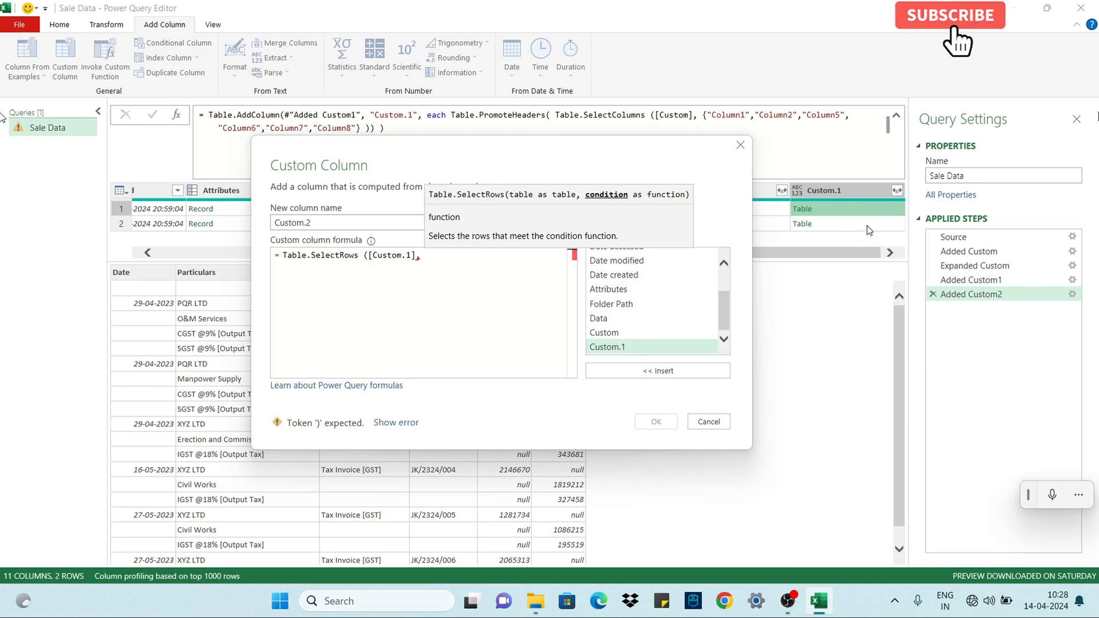
Complete the row filter with the condition each [Date] <> "", add the custom column, and preview the second file's table
text([)
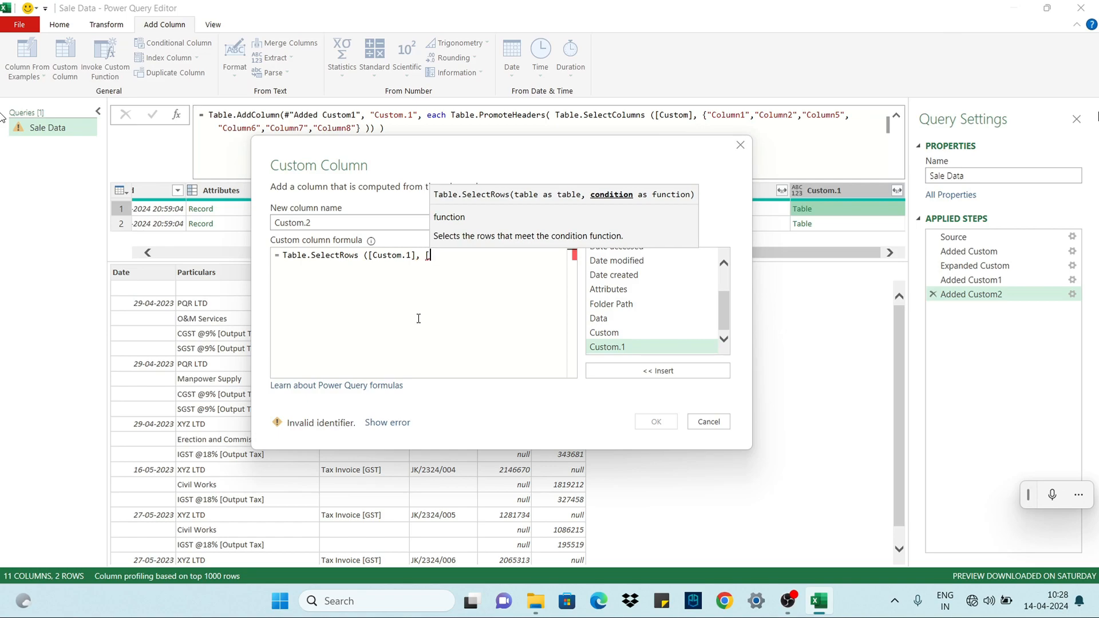
text(Date])
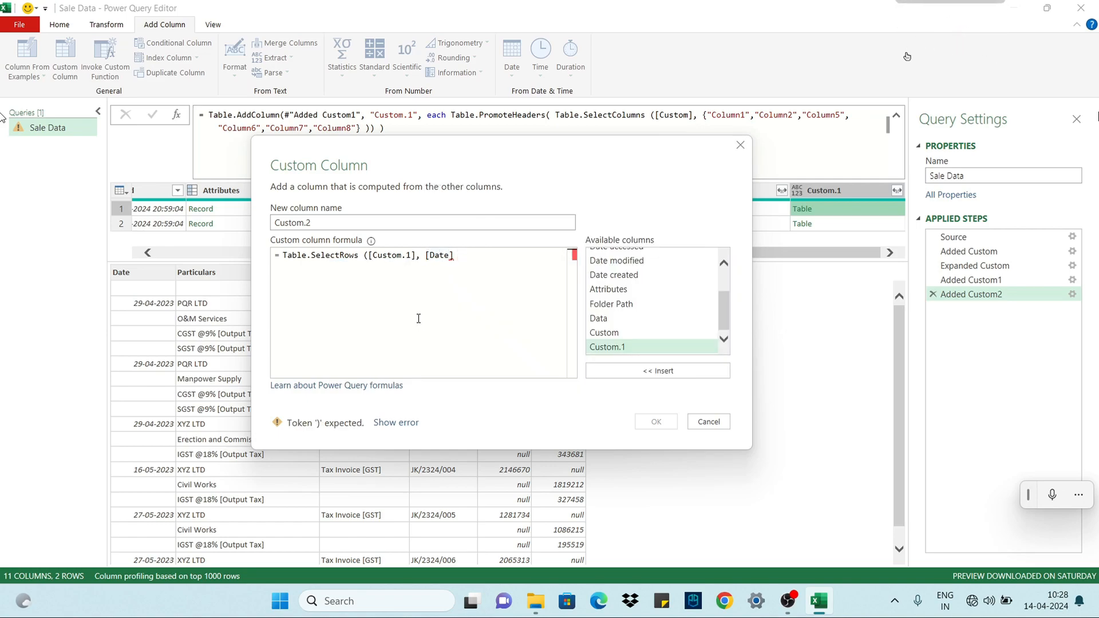
text( <> ')
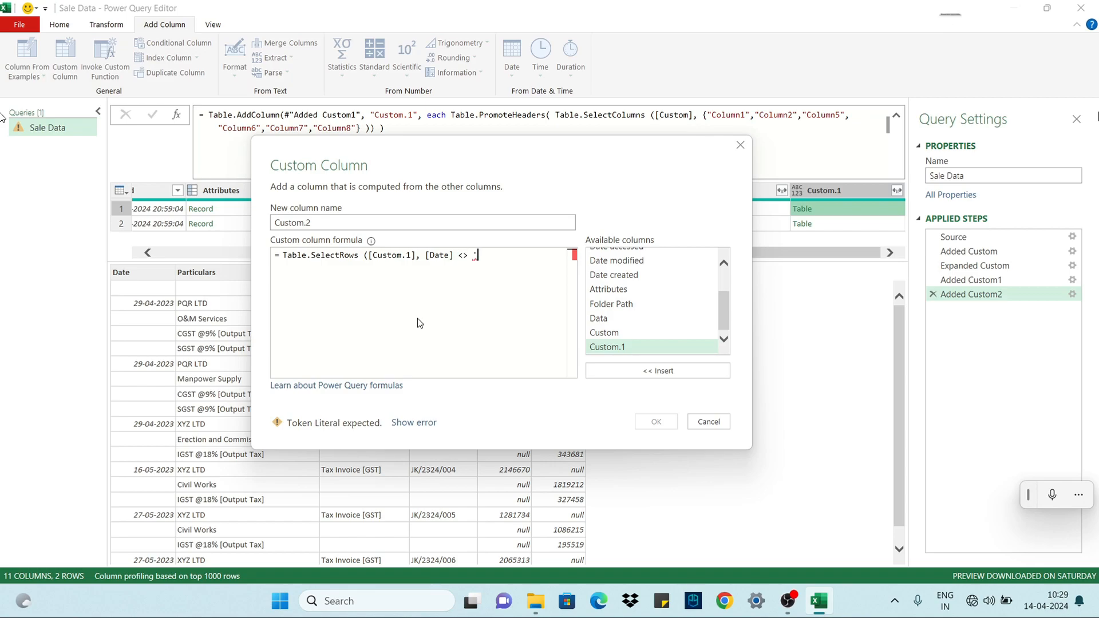
key(BackSpace)
text("")
key(Left)
key(Left)
key(Left)
key(Left)
key(Left)
key(Left)
key(Left)
key(Left)
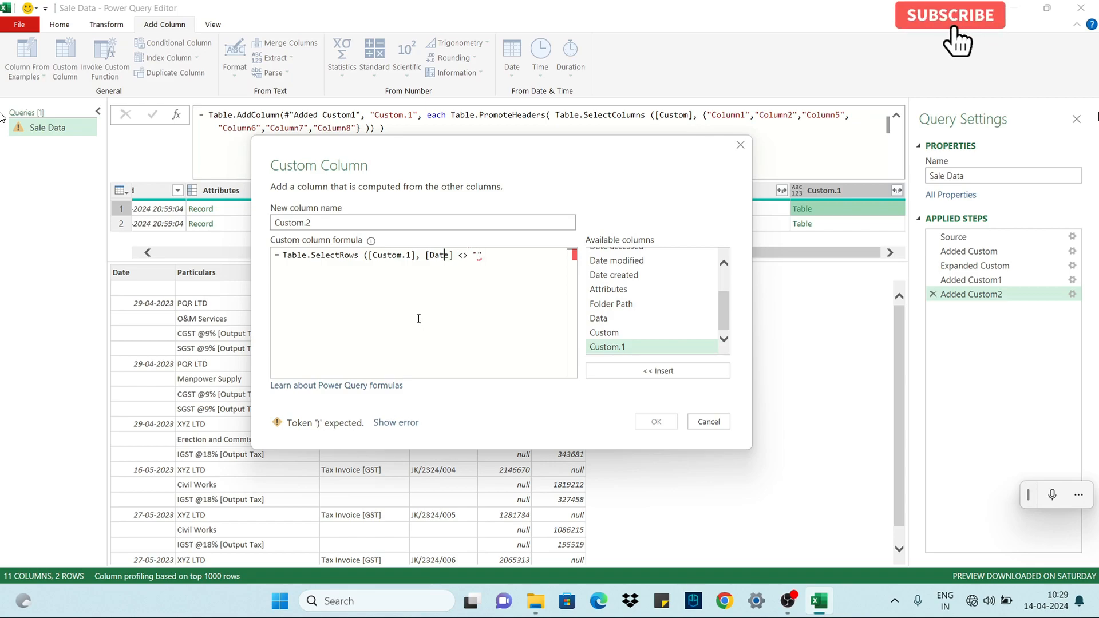
key(Left)
key(Left)
key(Left)
key(Left)
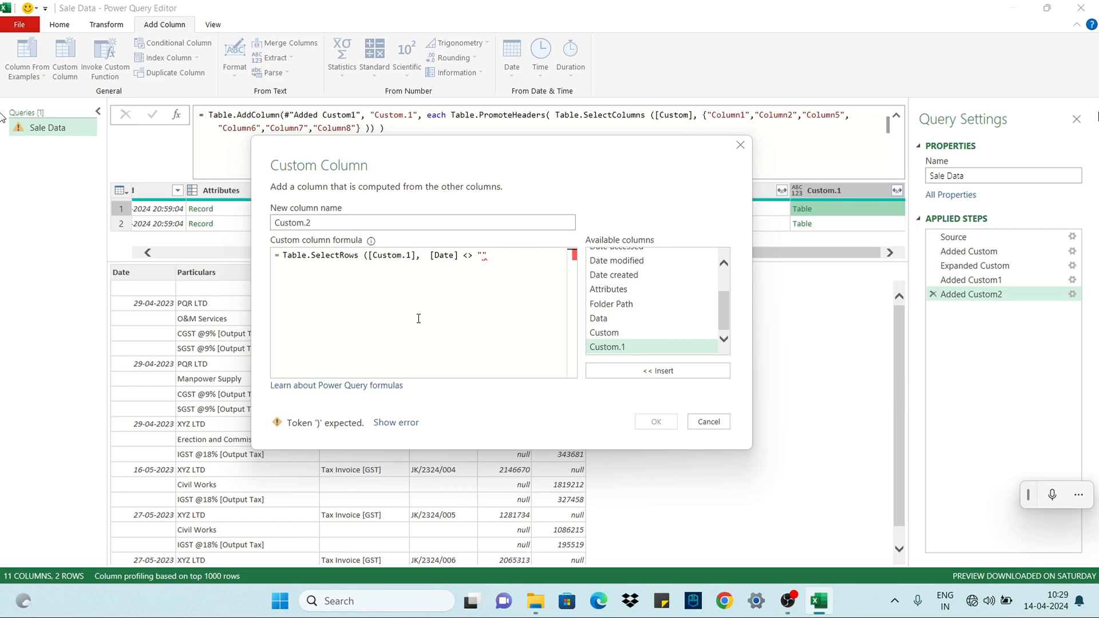
text(each)
key(End)
key(Left)
text()))
click(655, 422)
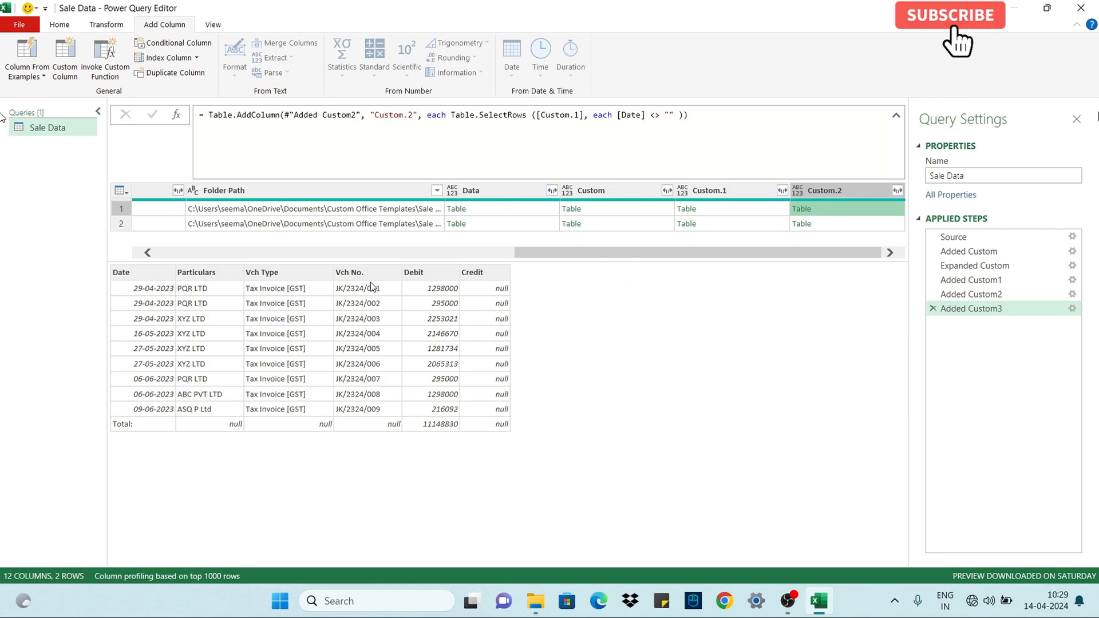
key(Down)
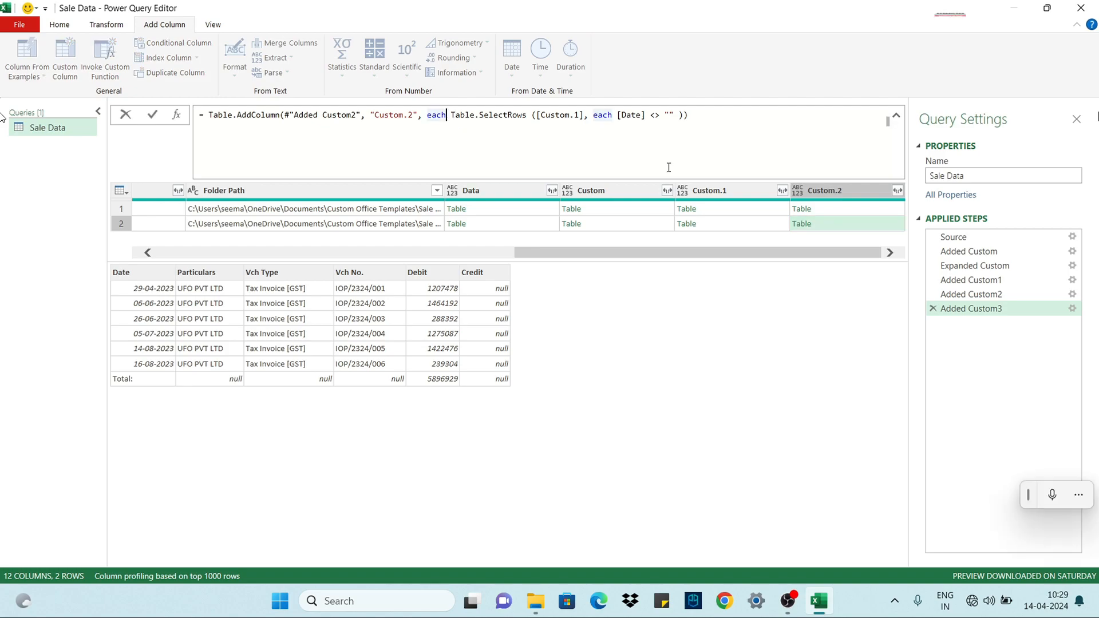
Wrap the Table.SelectRows expression in Table.RemoveLastN within the step's formula and preview the first file's table
text(Table.)
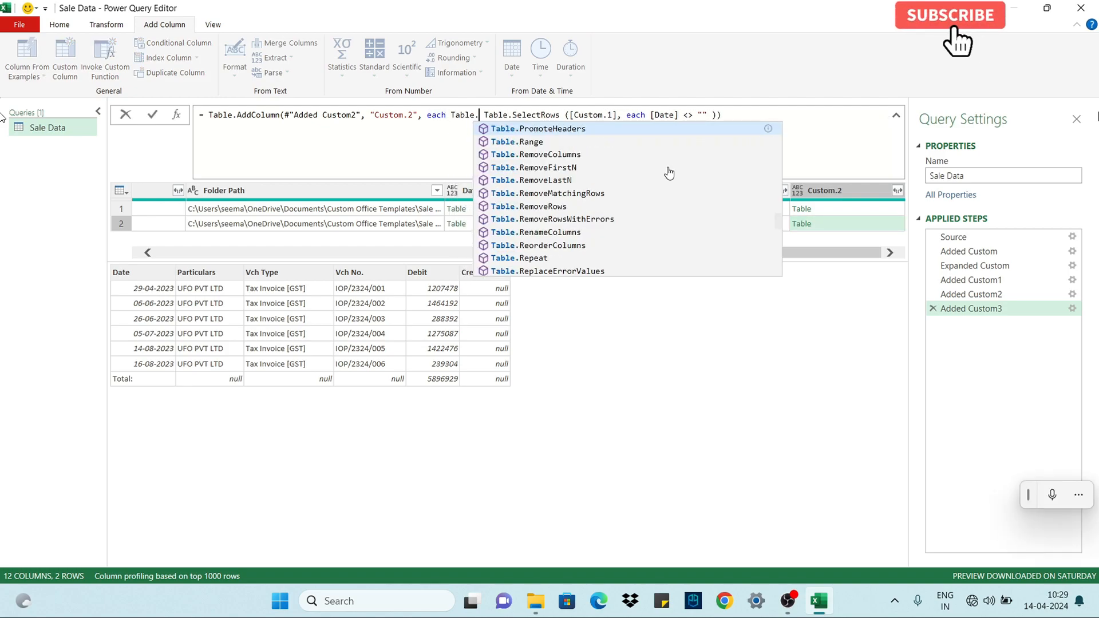
key(Down)
key(Down)
key(Down)
key(Down)
key(Tab)
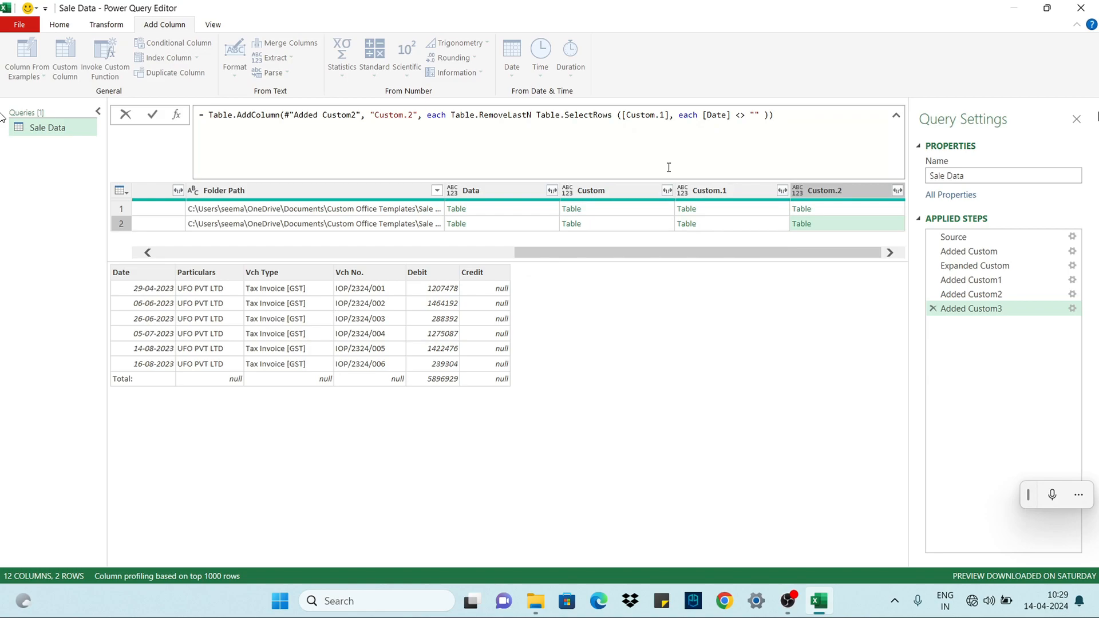
text(()
click(824, 115)
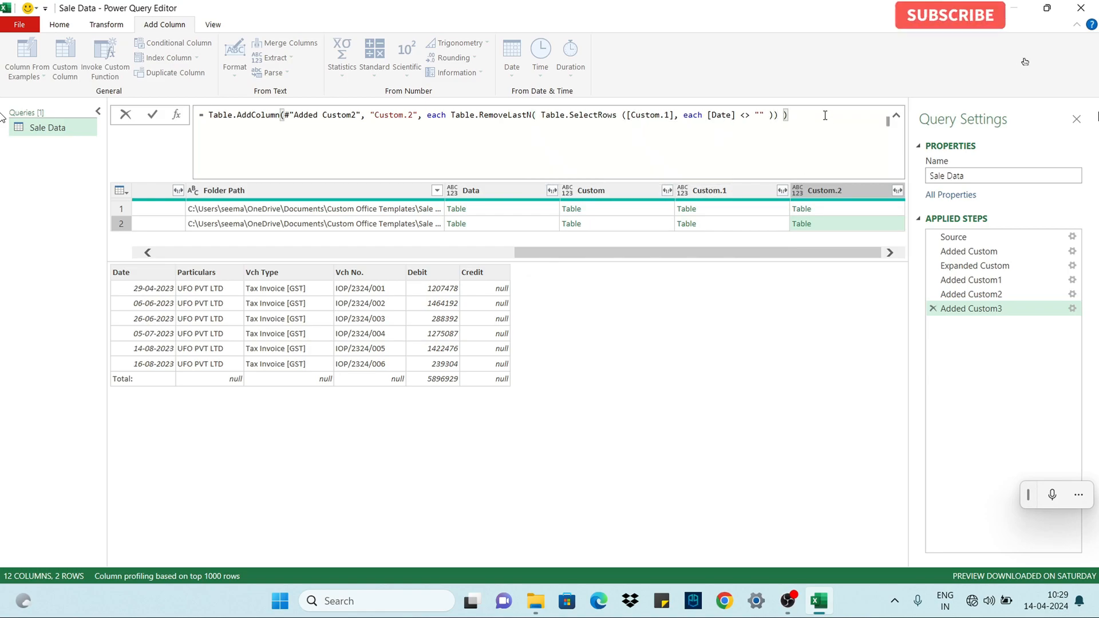
key(Return)
click(851, 212)
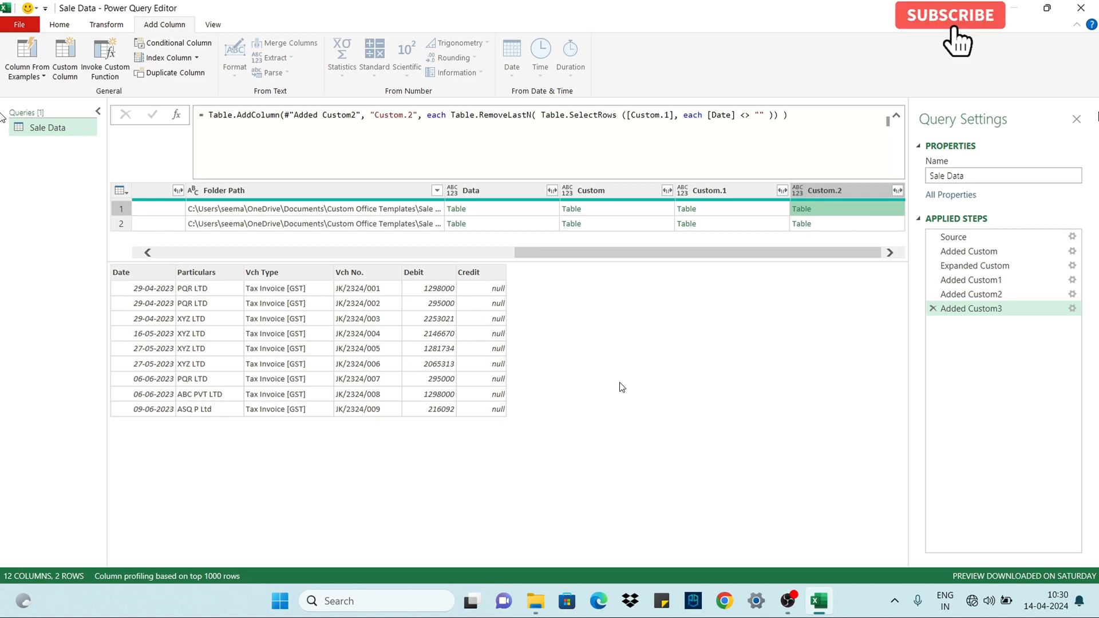
Remove "Column8" from the Table.SelectColumns list in the earlier Custom.1 step to drop the Credit column
click(987, 296)
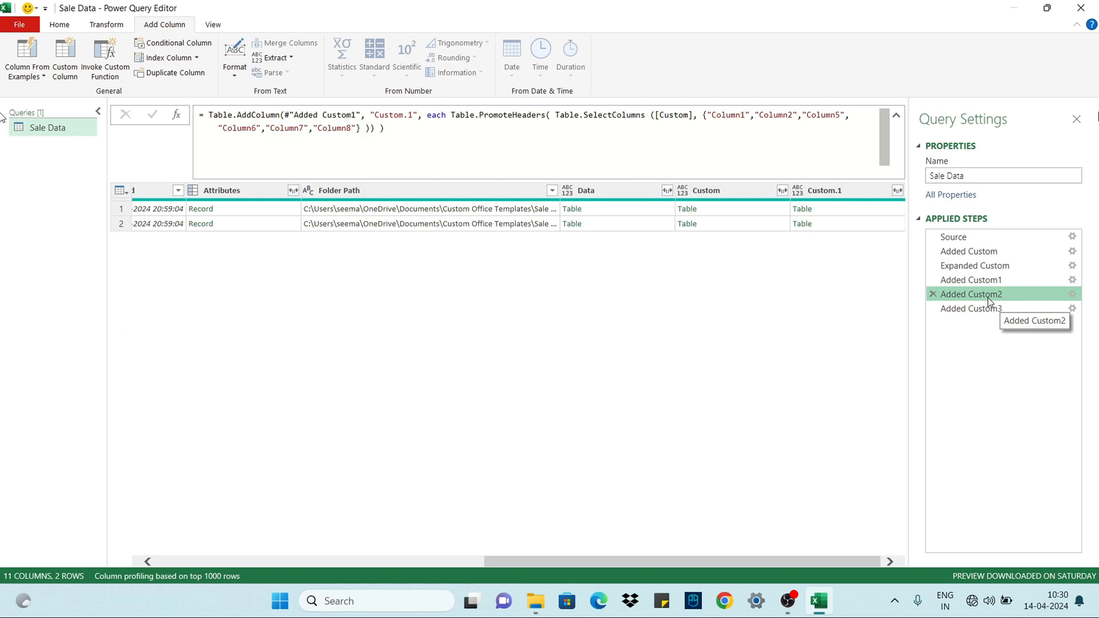
click(352, 127)
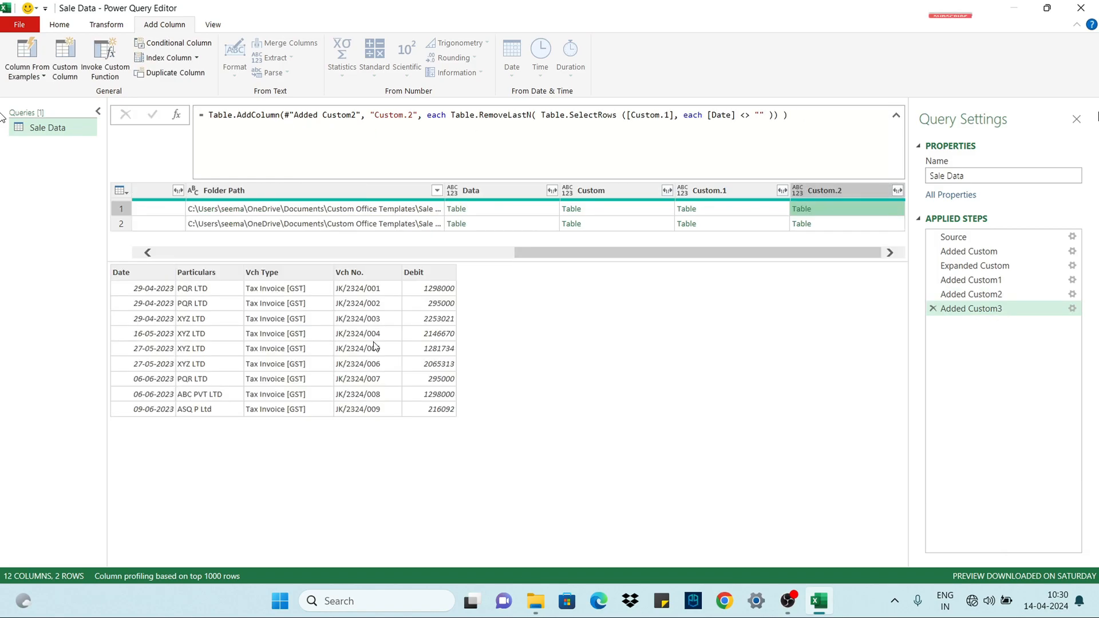
Rename the query to InvoiceValue and select the first file's table in Custom.2
text(Tota)
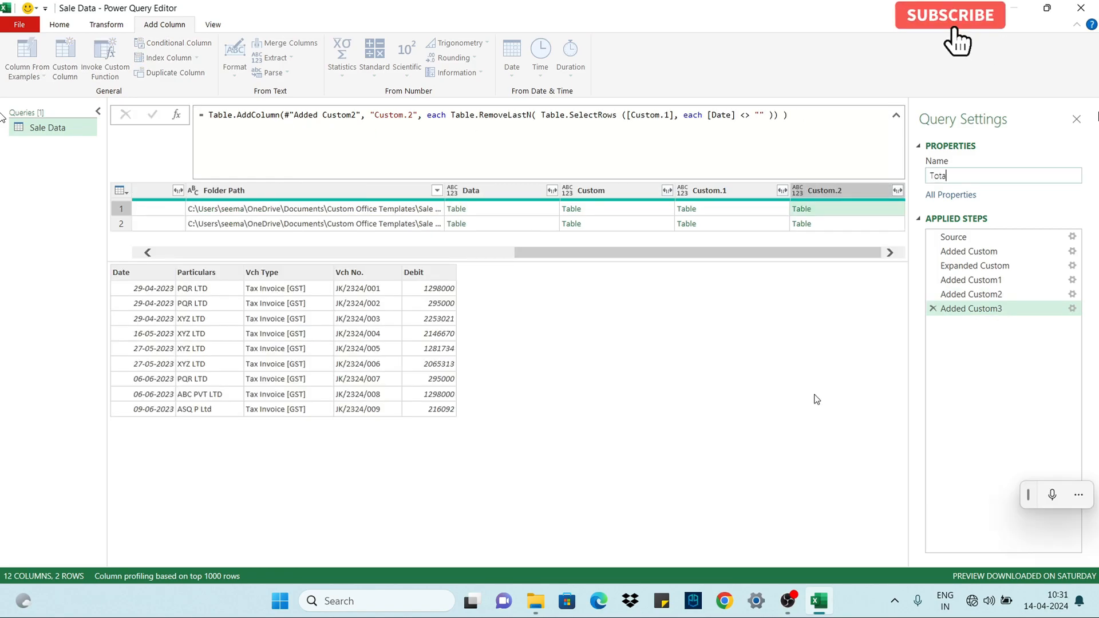
text(l Invouce iceéValue)
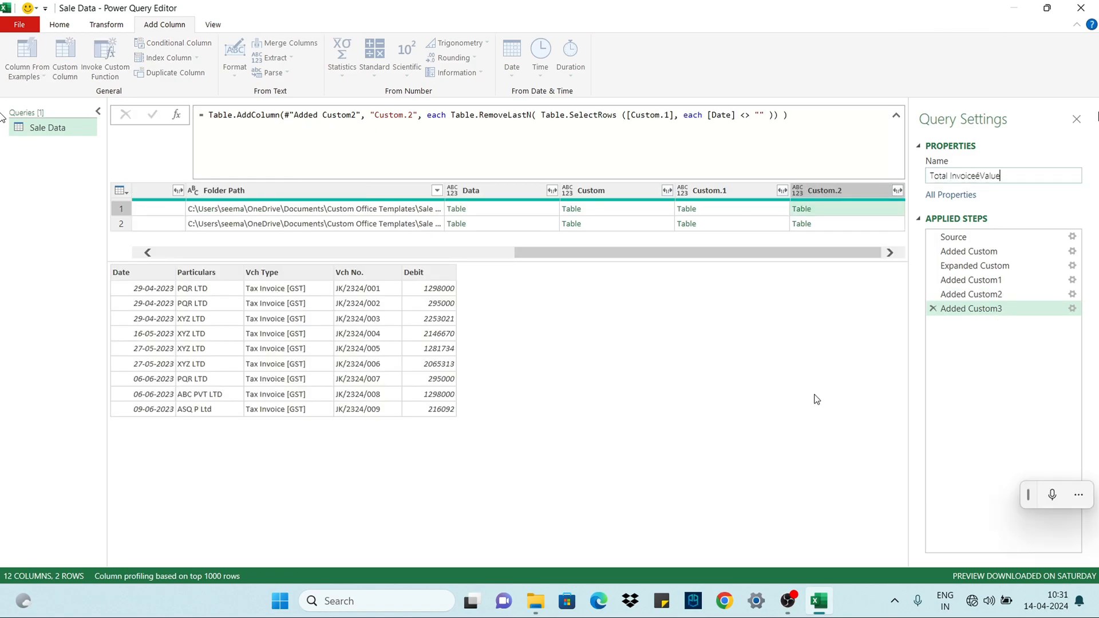
key(BackSpace)
key(BackSpace)
key(BackSpace)
text(InvoiceValue)
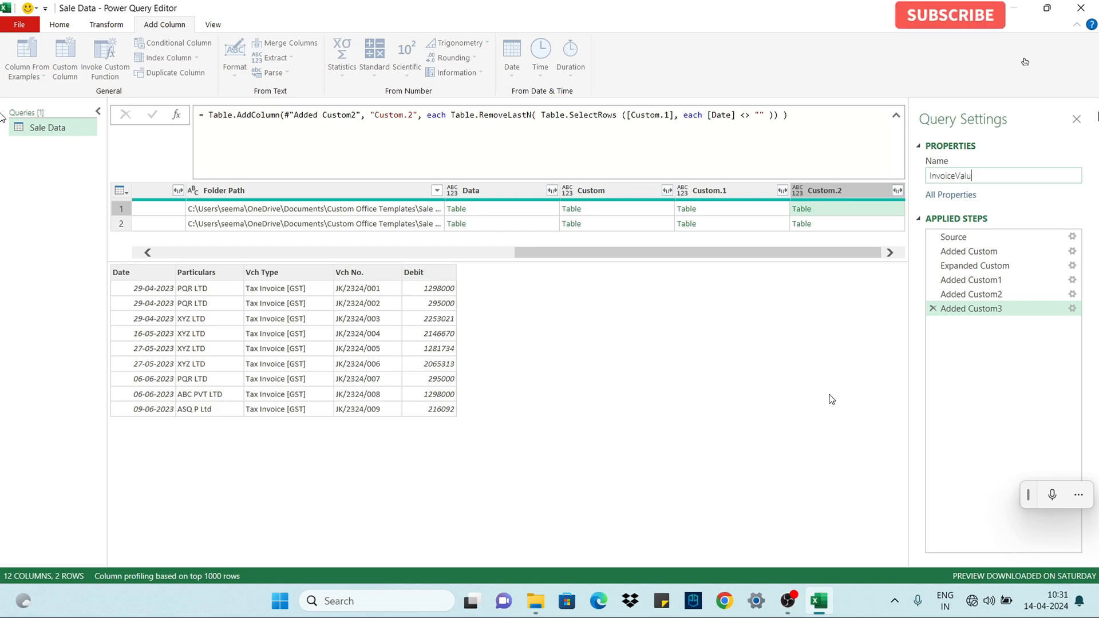
key(Return)
click(841, 209)
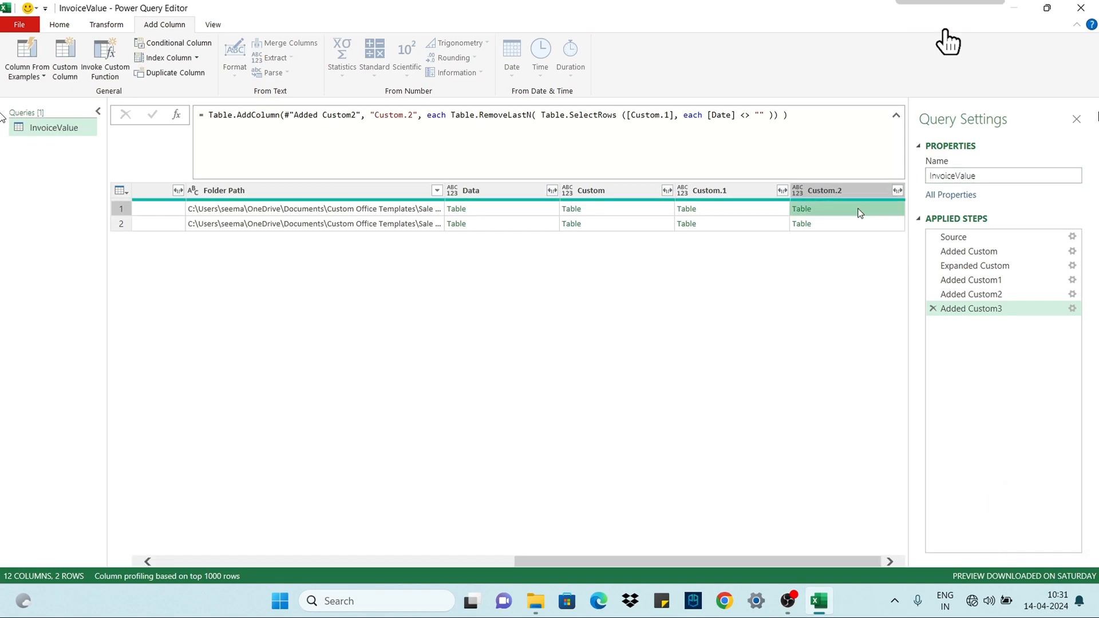
Extract the text before the delimiter " Sale" in the Name column to keep only the state names
drag(530, 253, 342, 259)
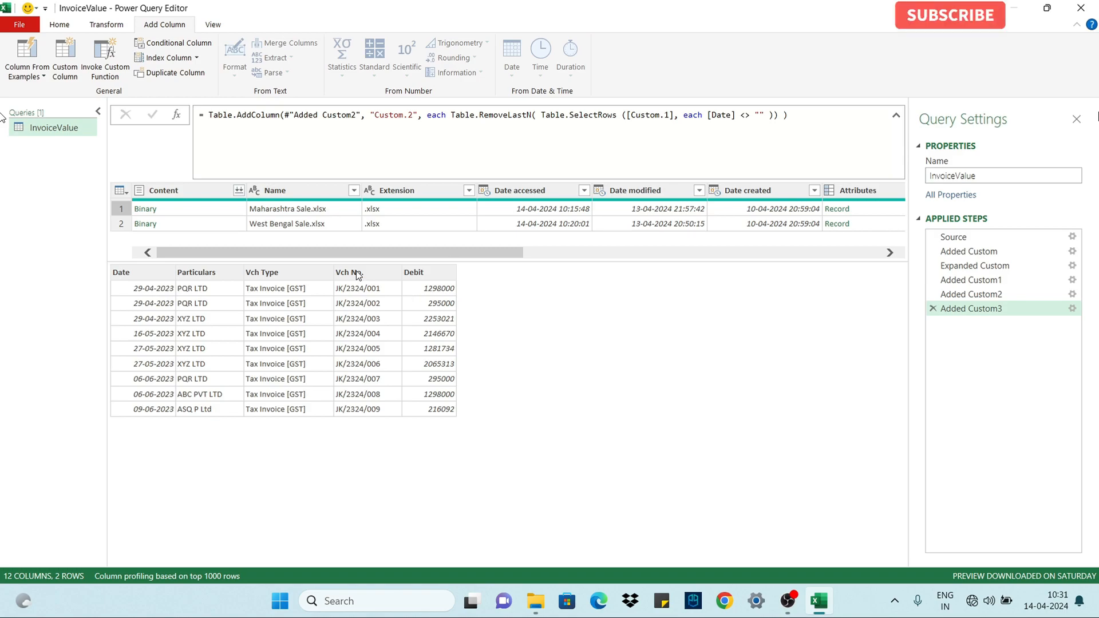
click(275, 222)
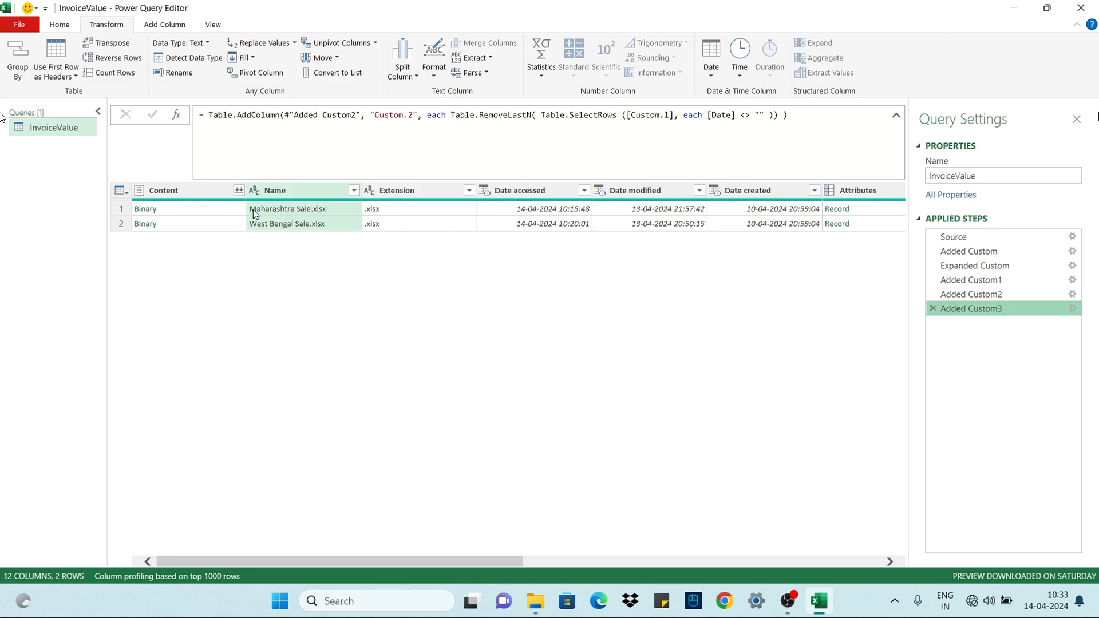
click(475, 58)
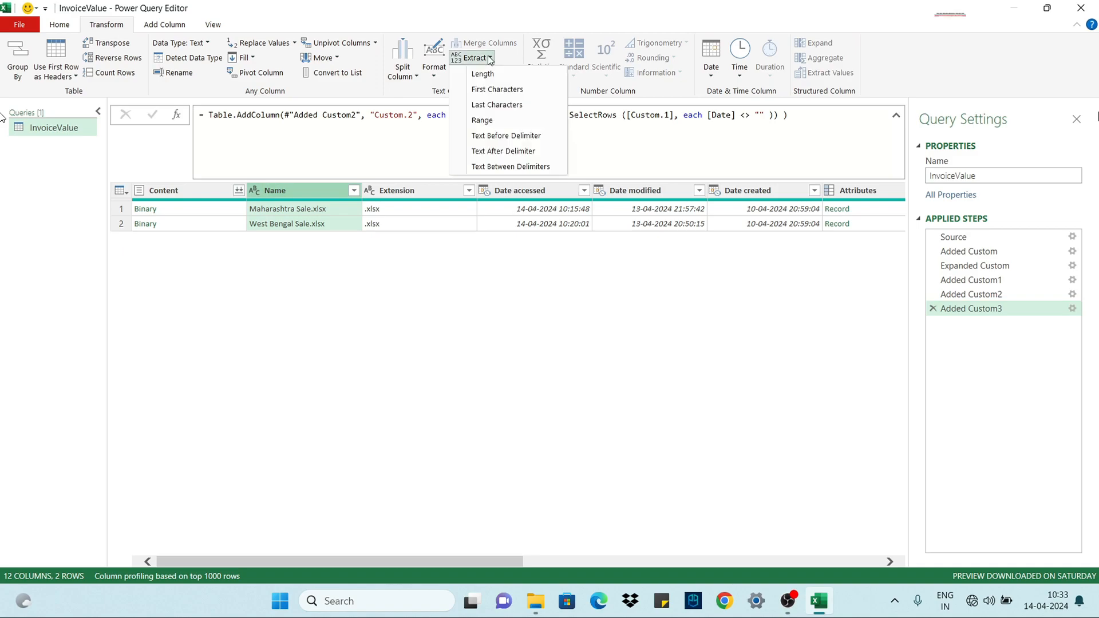
click(500, 141)
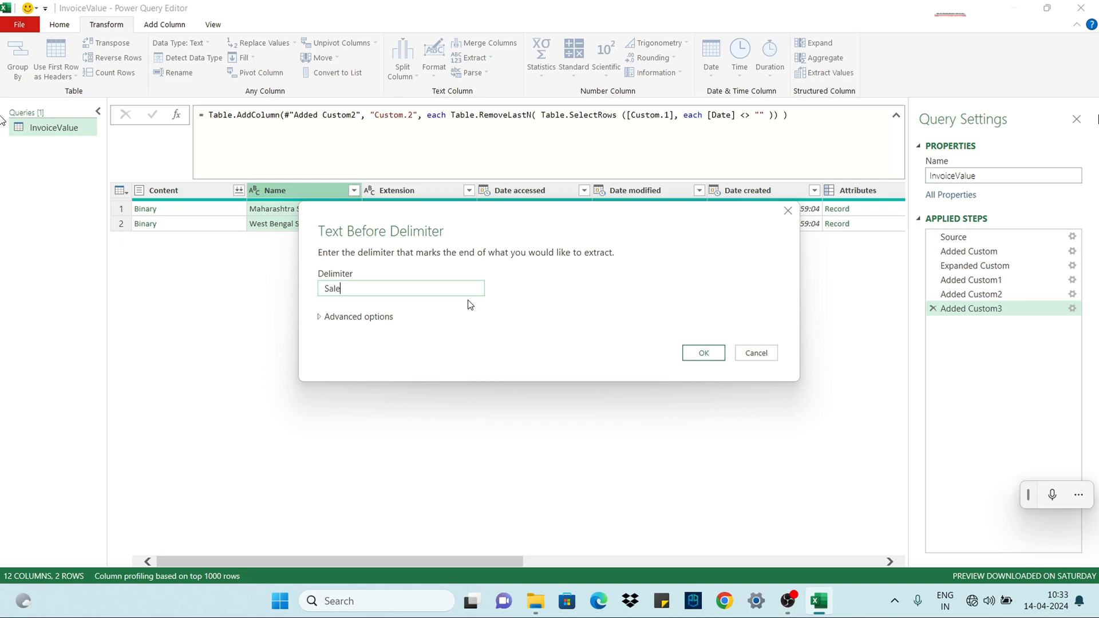
text(Sale)
click(701, 353)
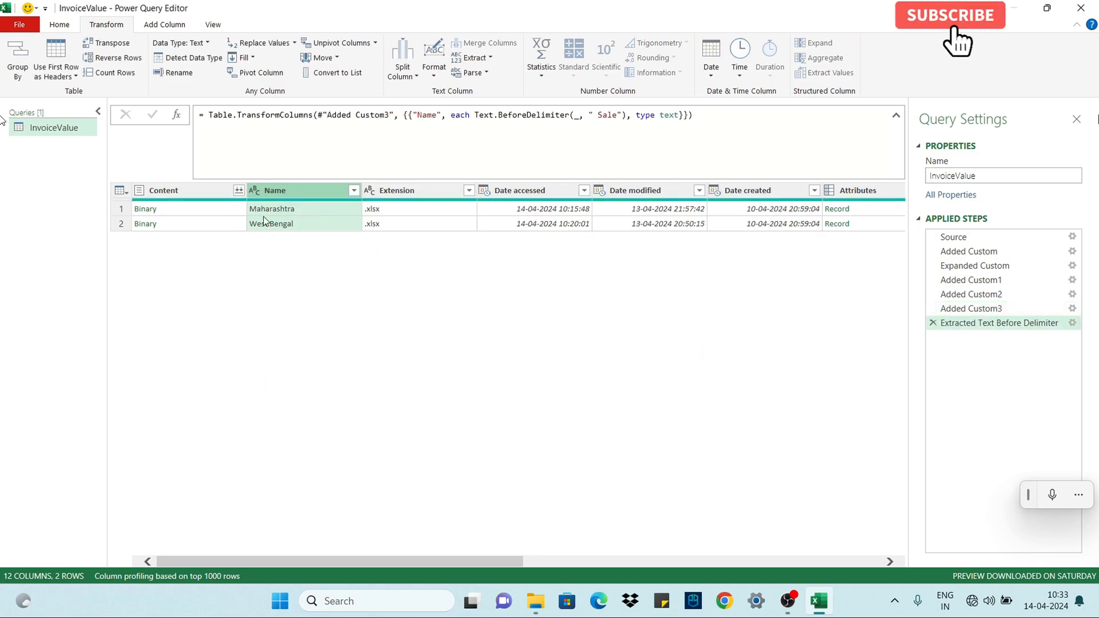
Start custom column Custom.3 with a Table.AddColumn formula on [Custom.2] that names the new column "State Name"
drag(465, 562, 991, 543)
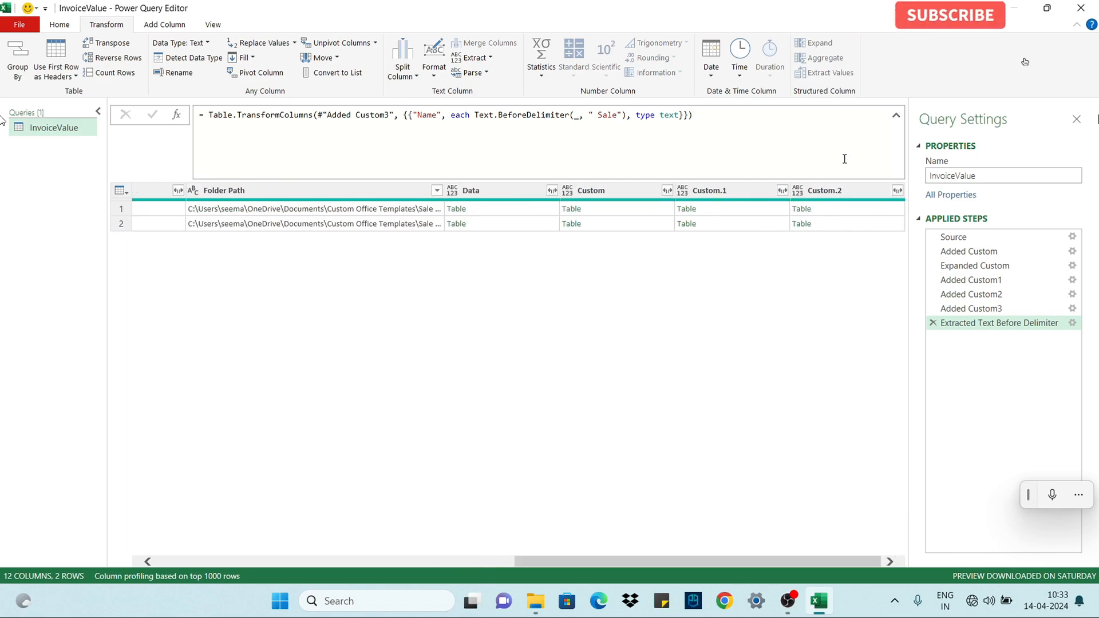
click(870, 210)
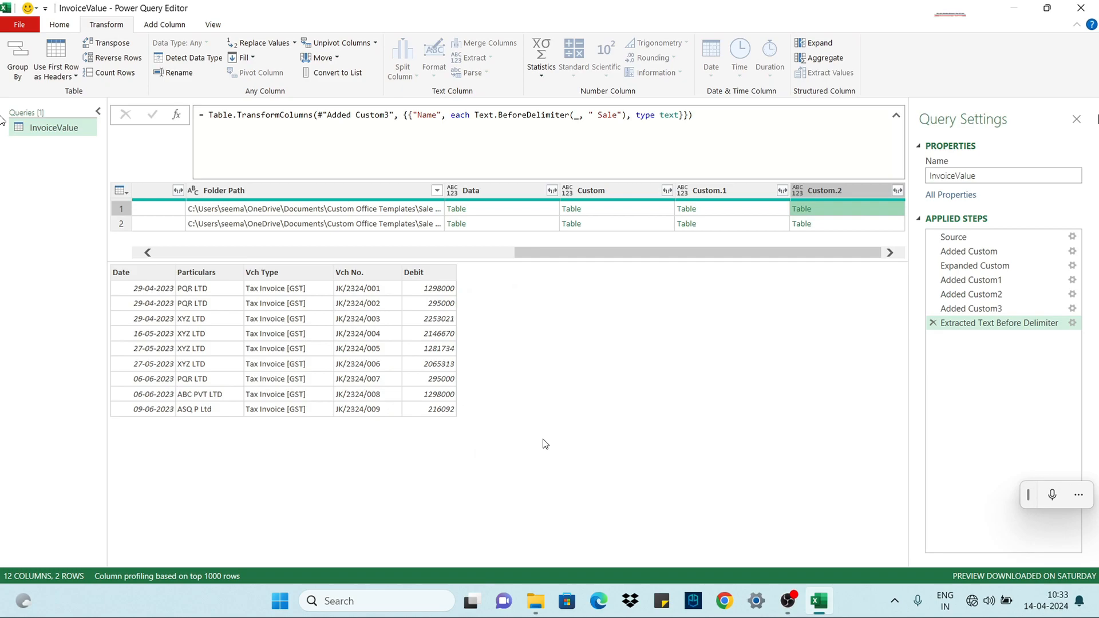
click(164, 24)
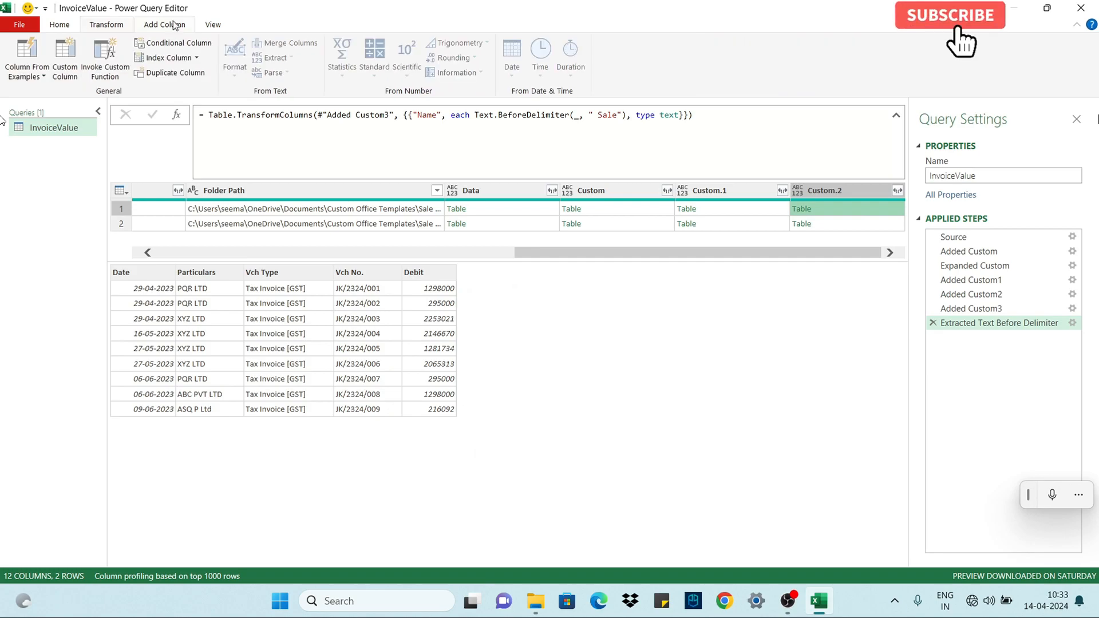
click(65, 60)
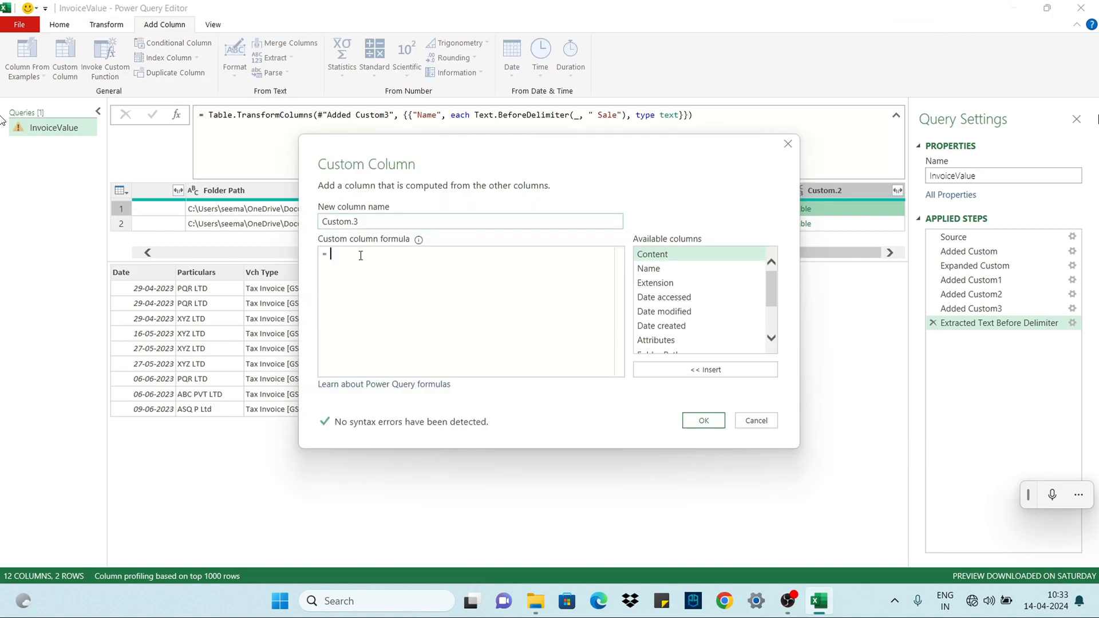
text(Tabl)
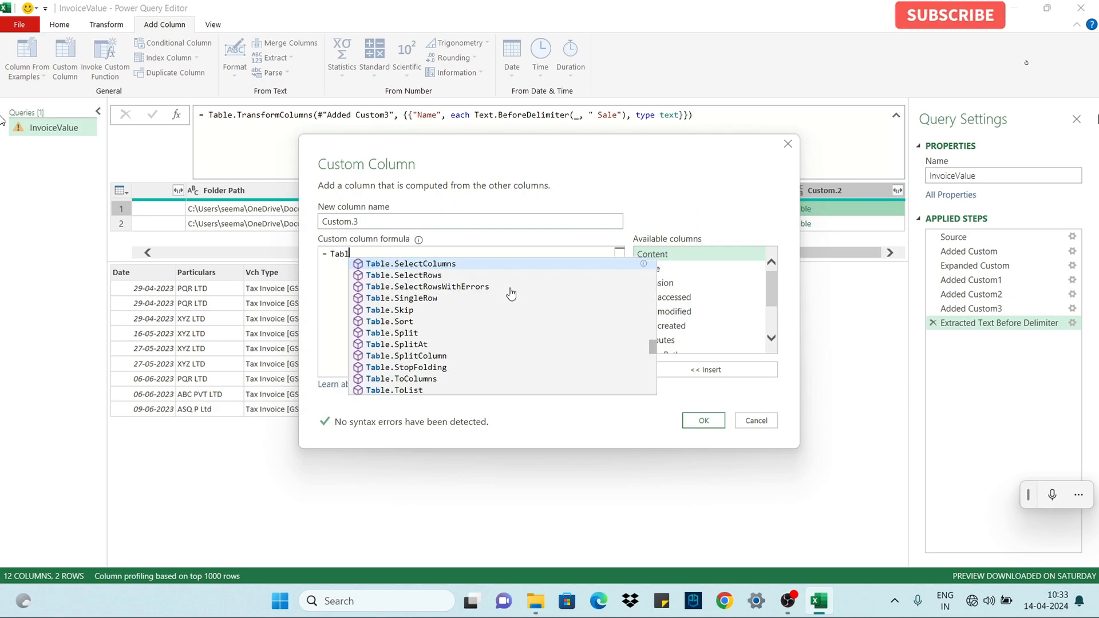
text(e.A)
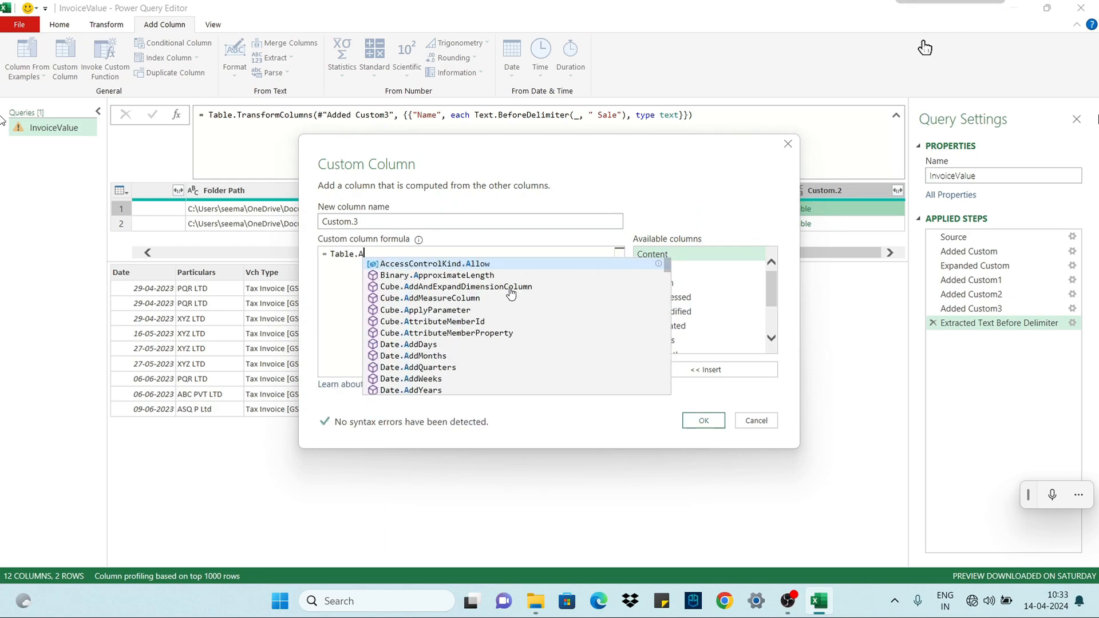
text(ddColumn ()
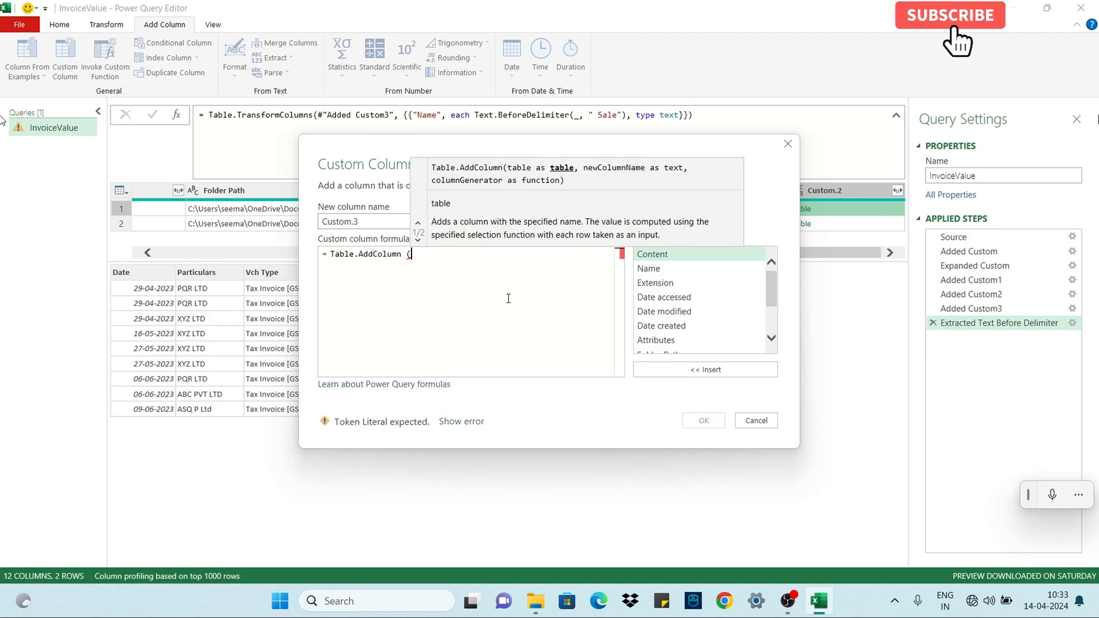
scroll(679, 311, down, 1)
scroll(679, 310, down, 1)
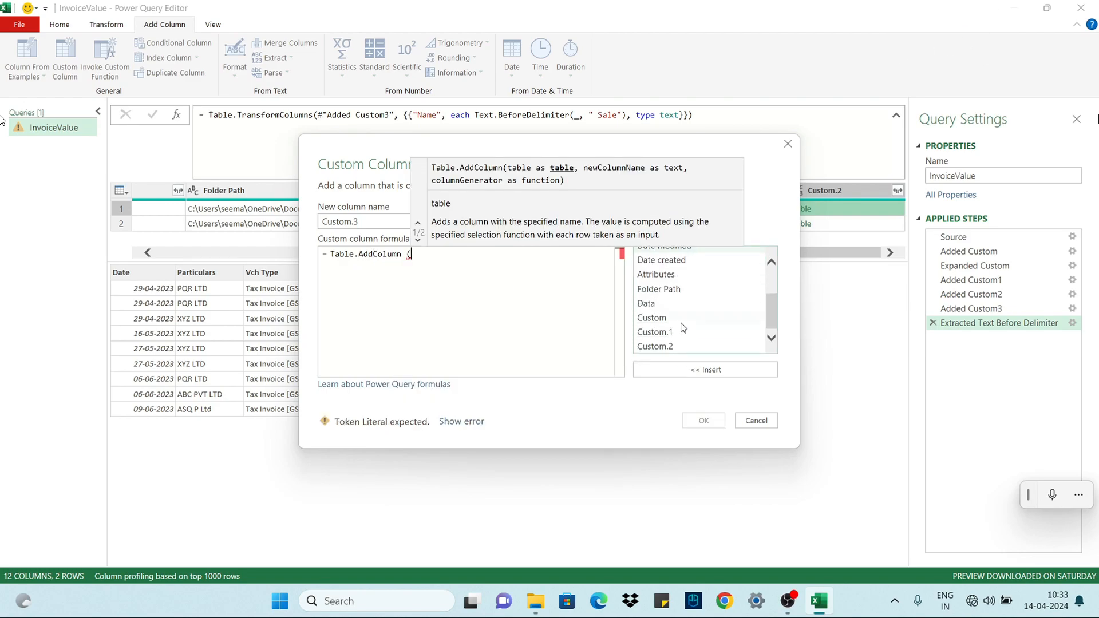
double_click(655, 346)
text(,)
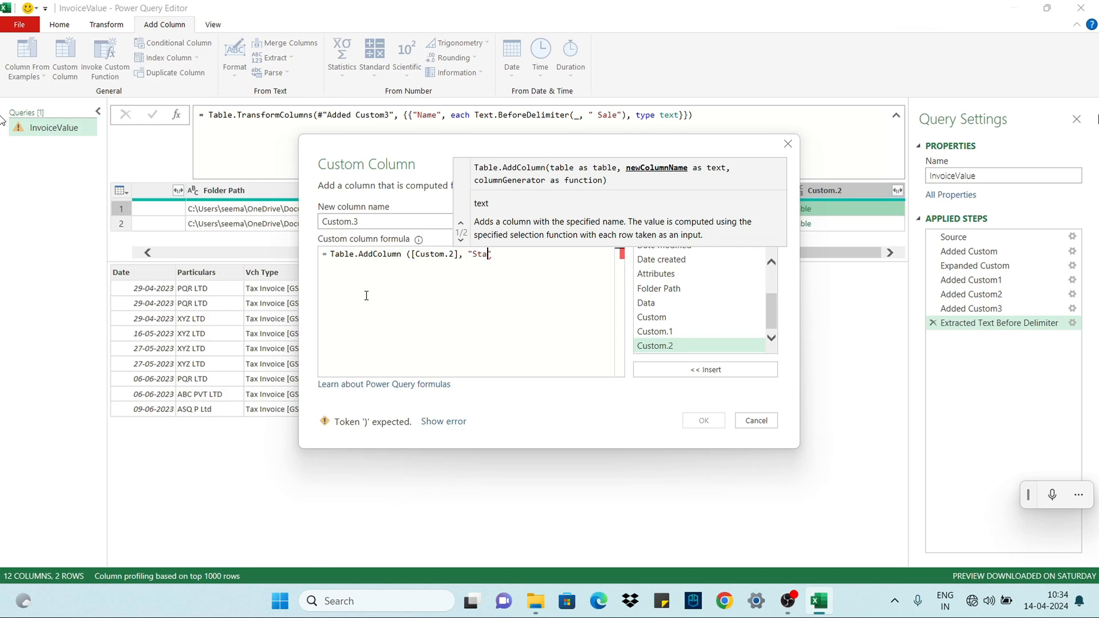
text("State Name)
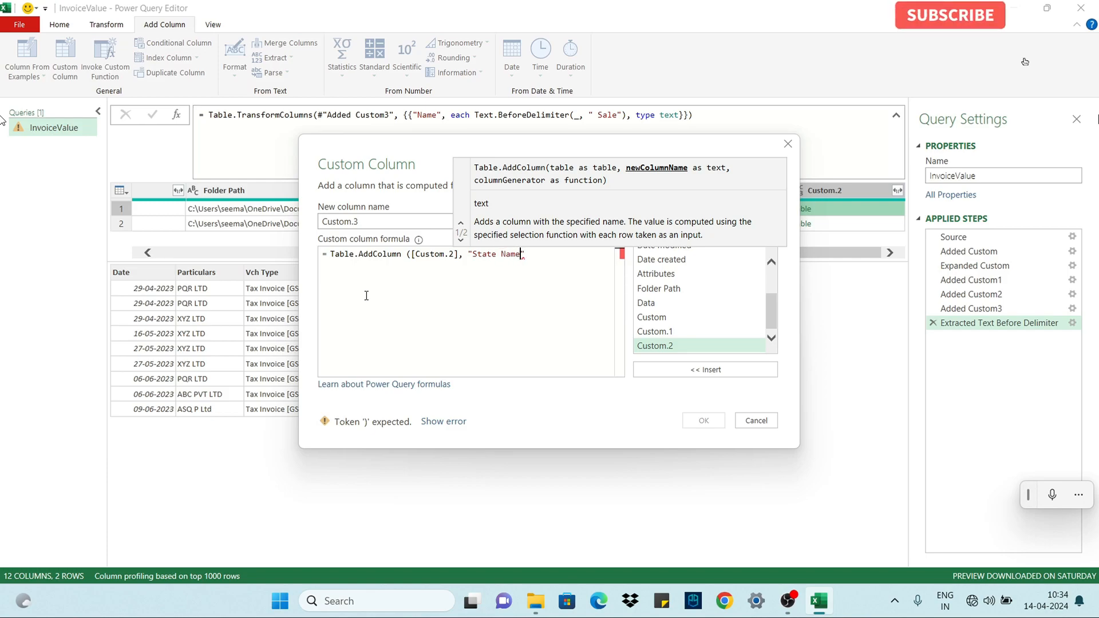
text(",)
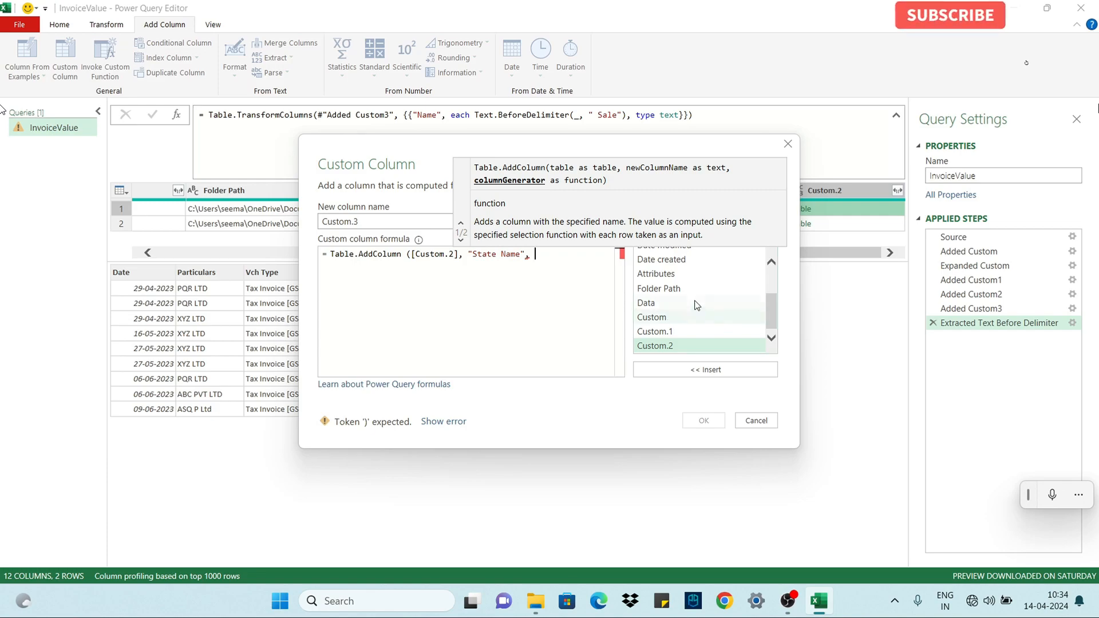
Complete the Table.AddColumn formula with (x)=> [Name] as column generator, add Custom.3, and preview both files' tables
scroll(685, 332, up, 2)
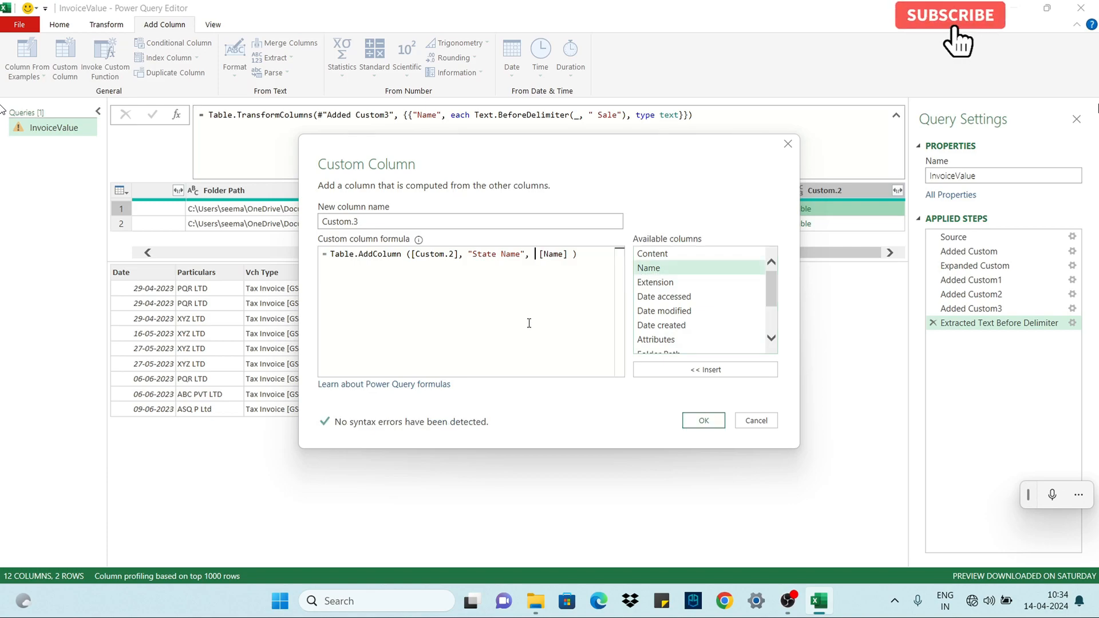
text(() )
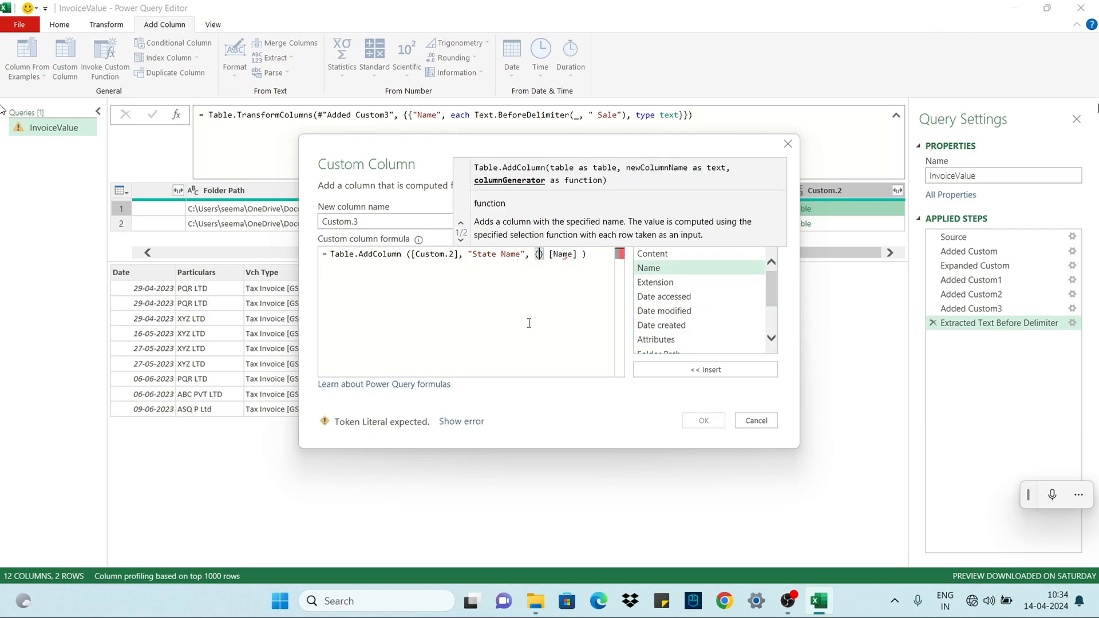
text(x)
key(Escape)
key(Right)
text(=)
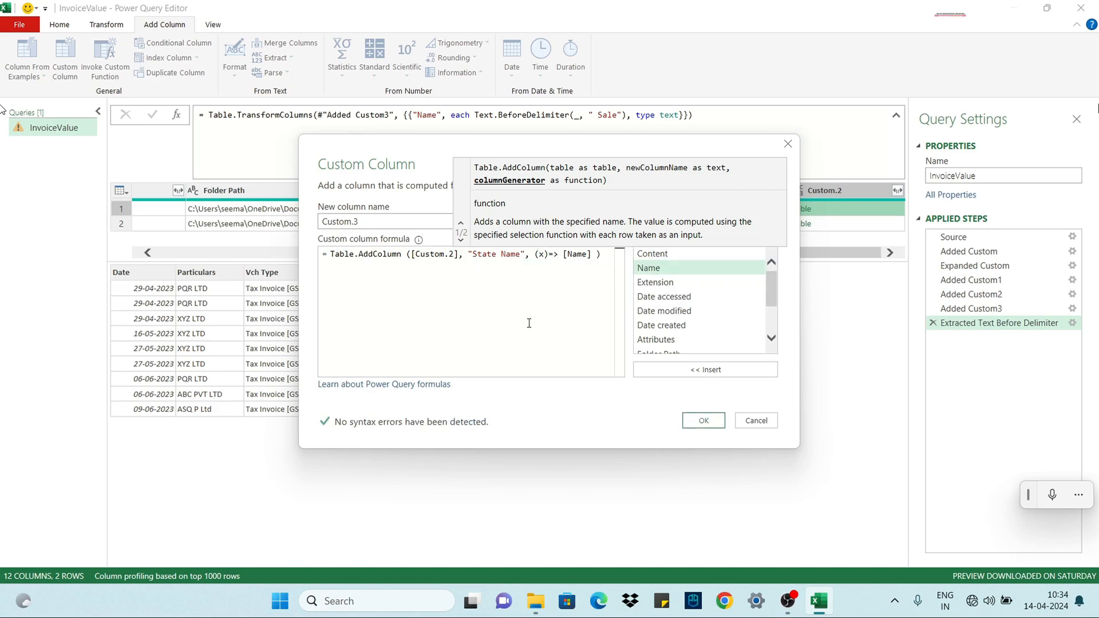
key(Left)
key(Left)
key(Left)
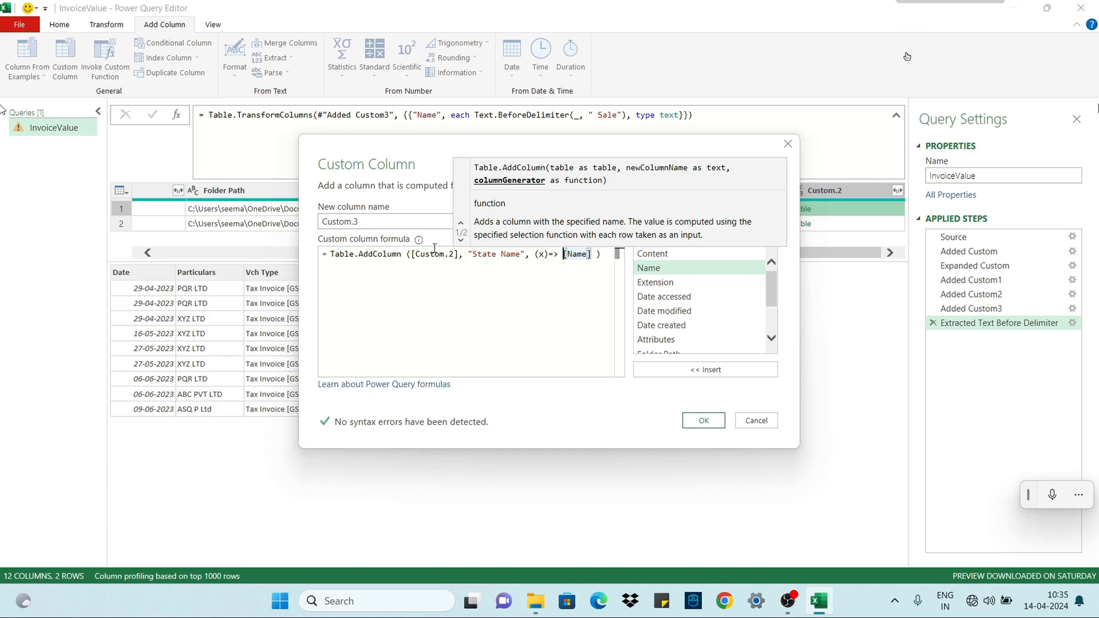
click(605, 254)
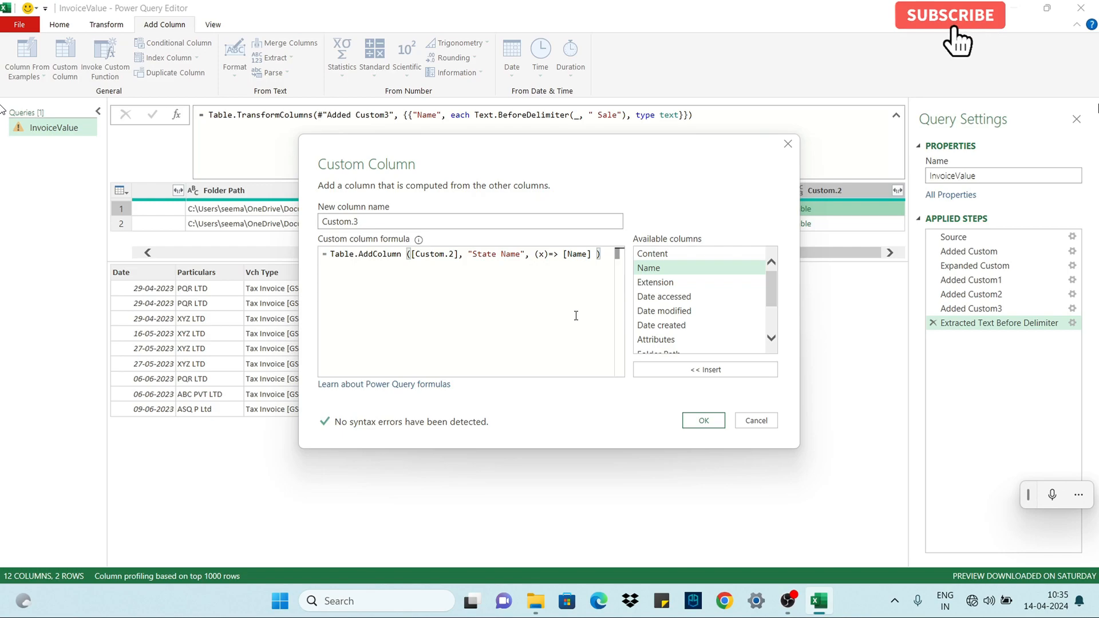
click(704, 420)
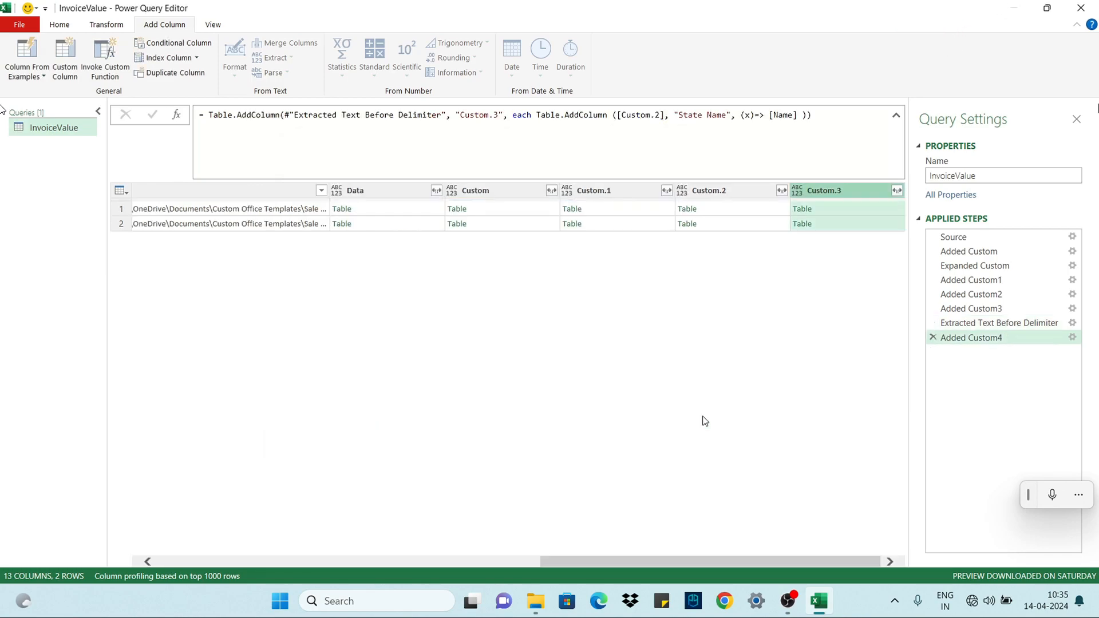
click(881, 209)
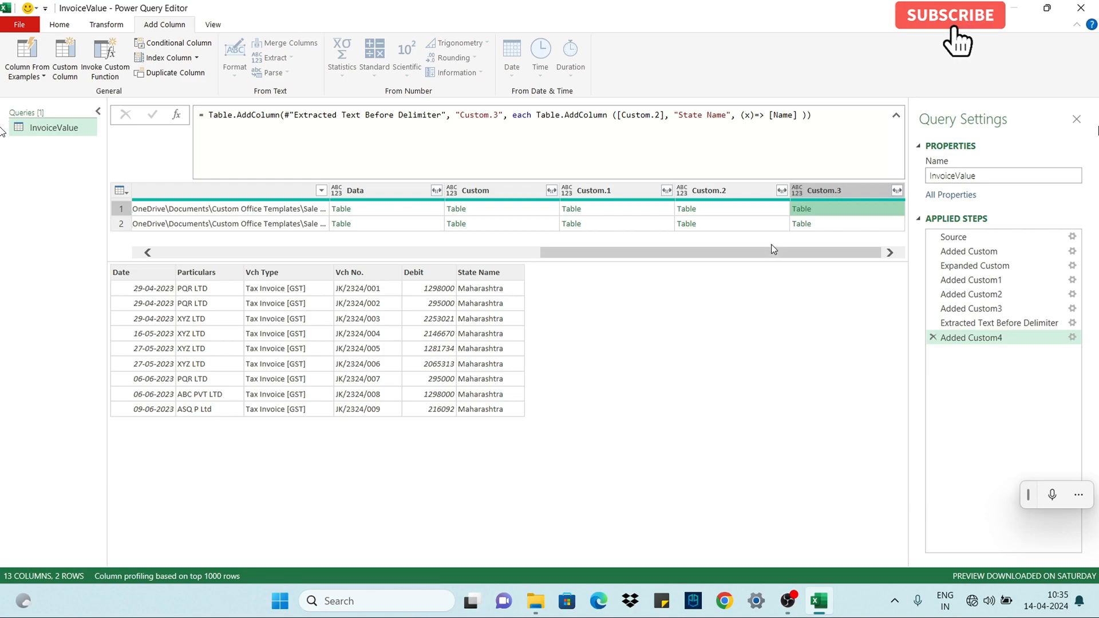
click(812, 223)
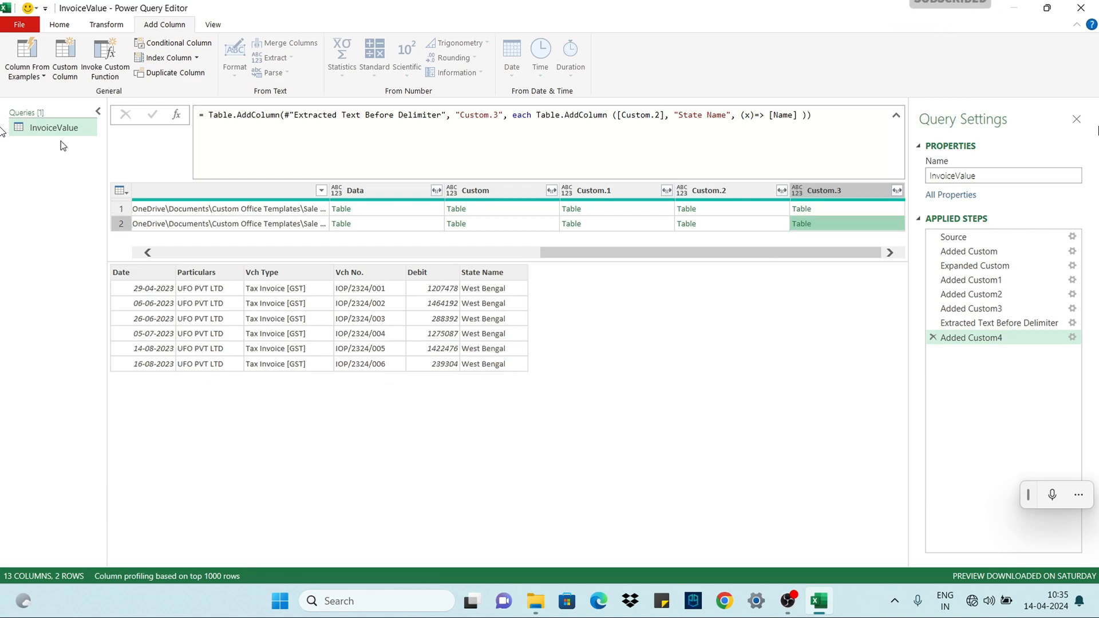
Duplicate the InvoiceValue query as Taxable Value and delete its applied steps after Added Custom2
right_click(48, 126)
click(89, 200)
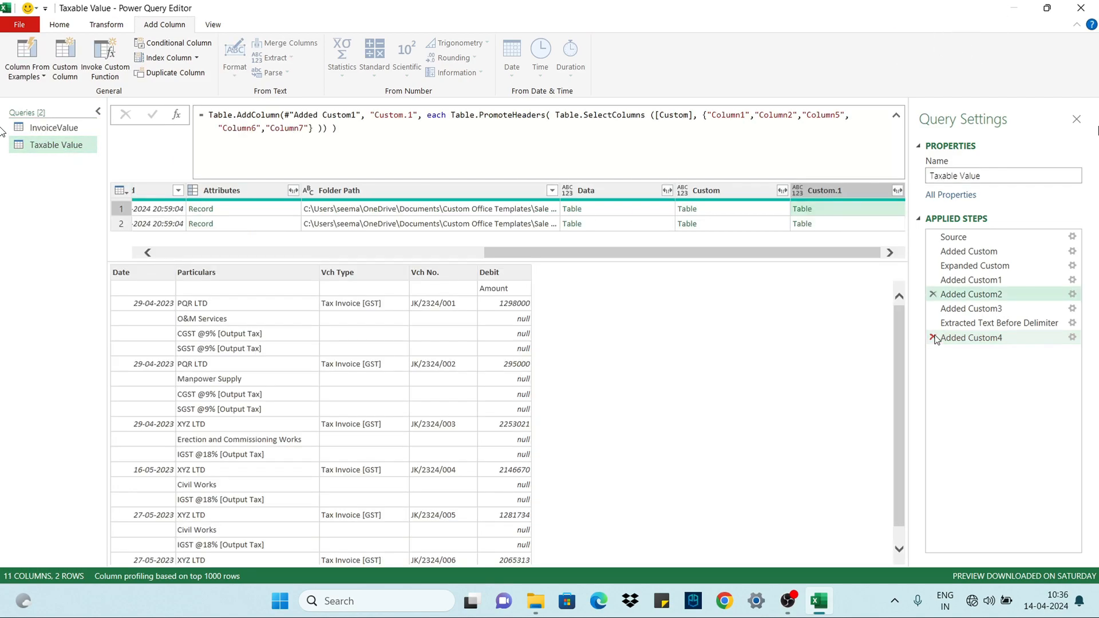
click(932, 338)
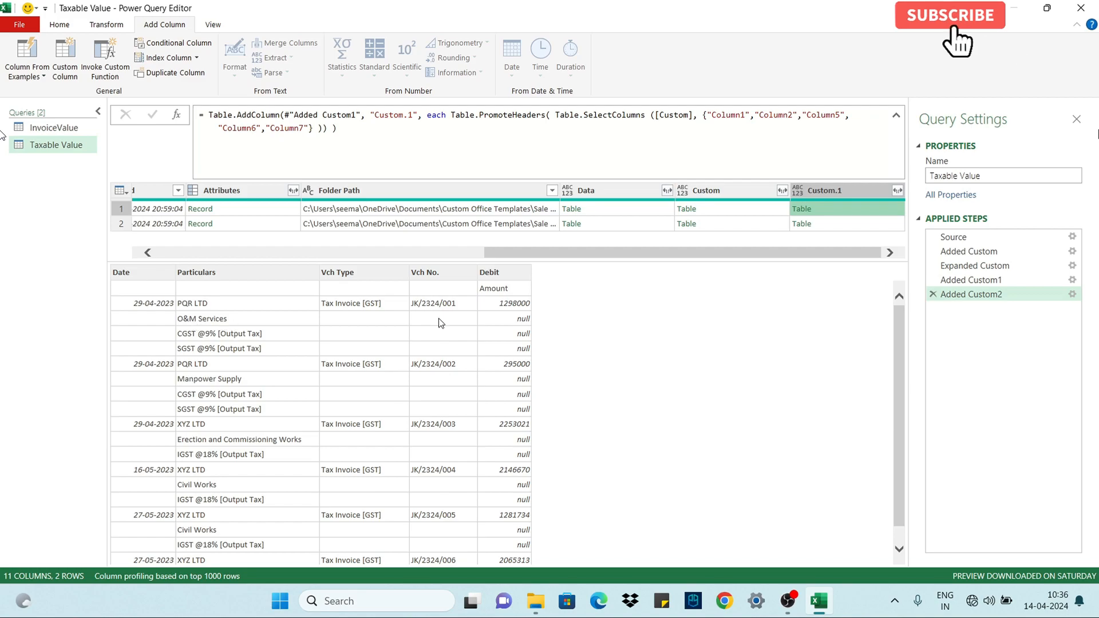
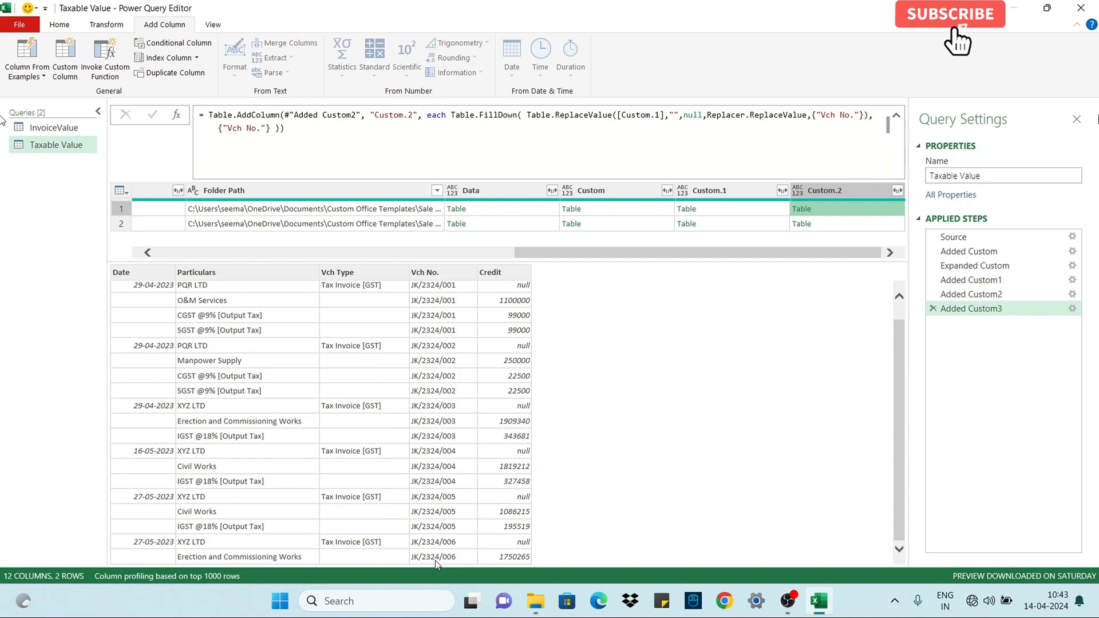
Drill into the first file's Custom.2 table to examine its last rows, and remove the drill-down step
click(798, 214)
scroll(523, 540, down, 5)
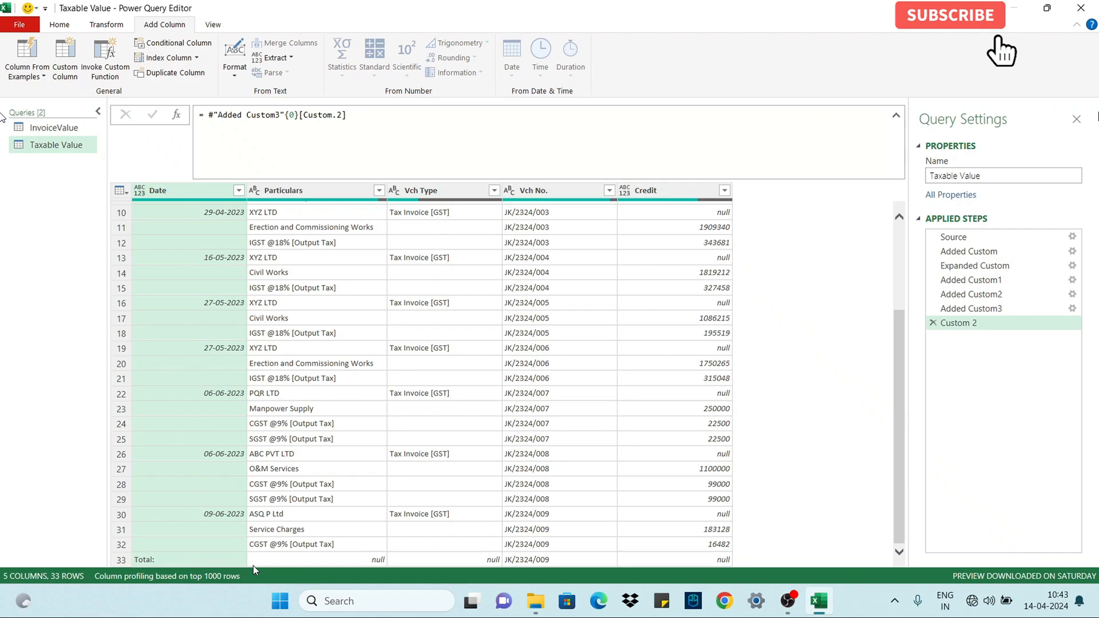
scroll(362, 551, up, 3)
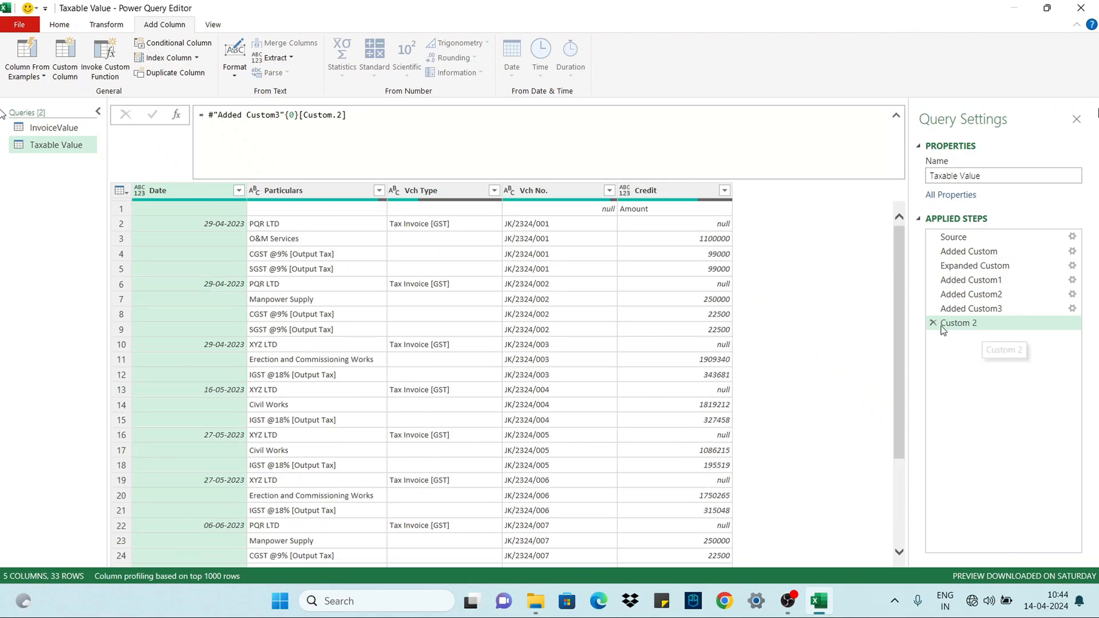
click(933, 323)
Wrap the Table.FillDown expression in Custom.2's formula in Table.RemoveLastN and check the first file's table preview
text(Table. )
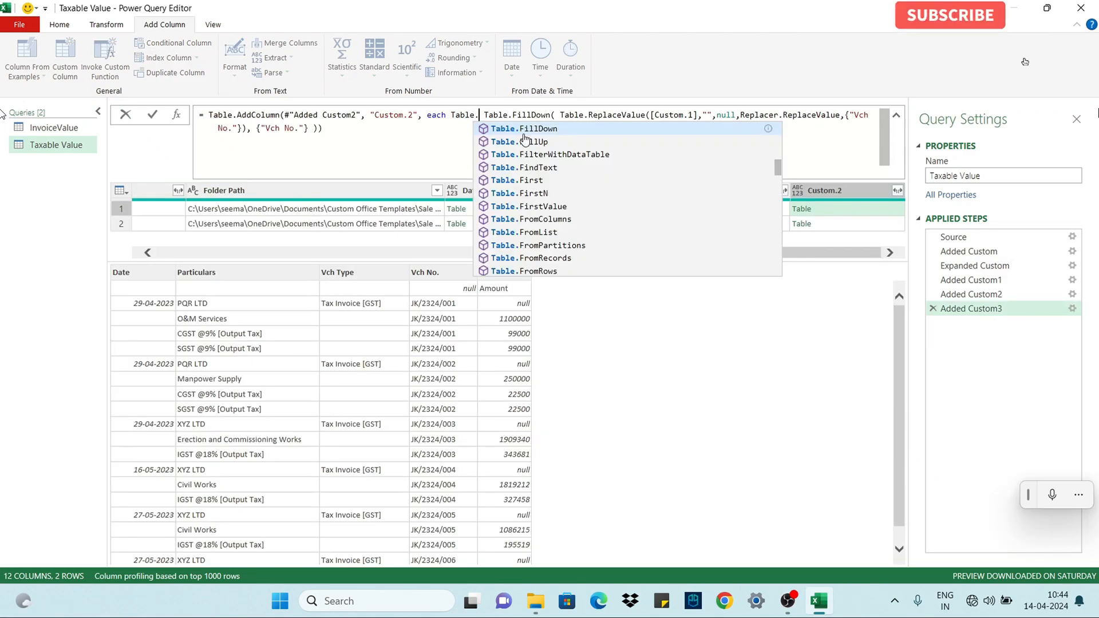
text(Re)
click(523, 131)
text(()
click(522, 132)
text())
key(Return)
scroll(407, 468, down, 2)
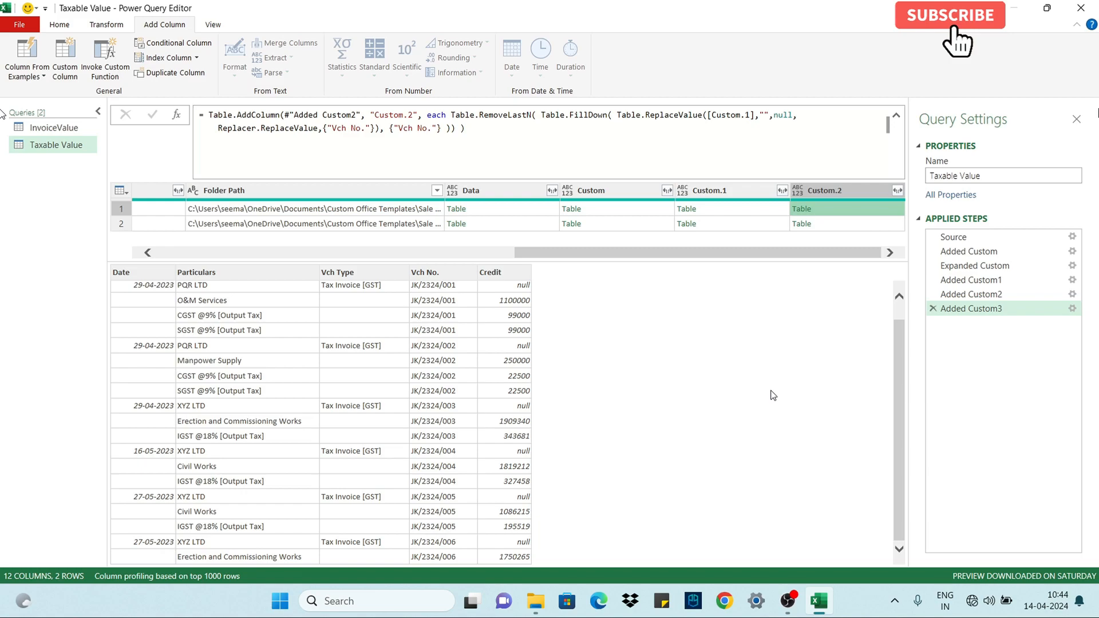
scroll(774, 395, up, 1)
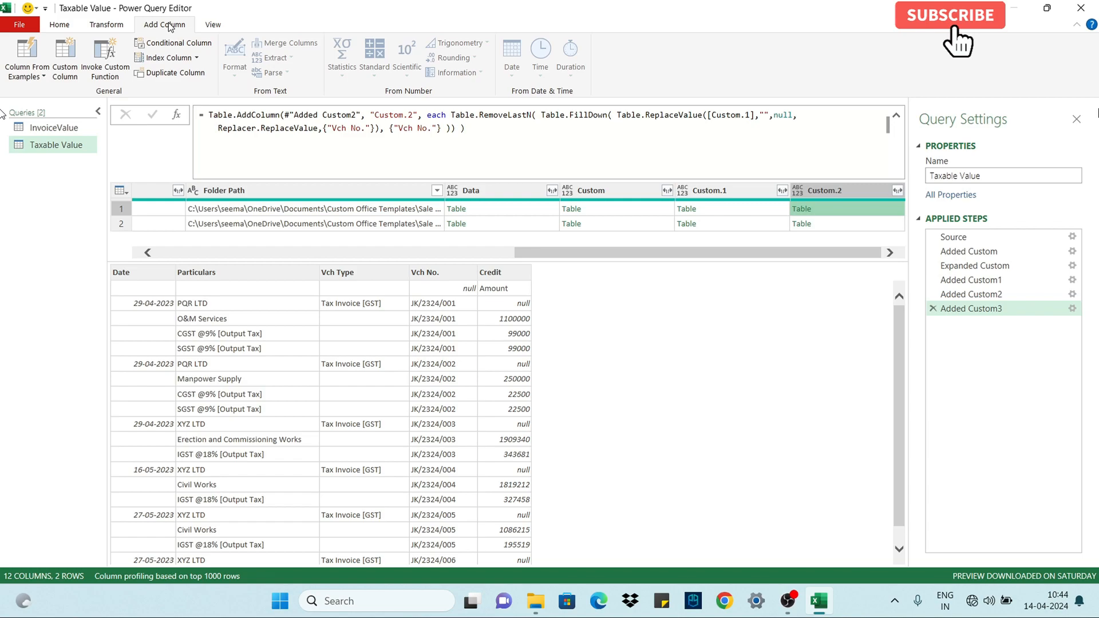
Add custom column Custom.3 with the formula Table.SelectRows([Custom.2], each [Vch Type] <> "" )
click(66, 49)
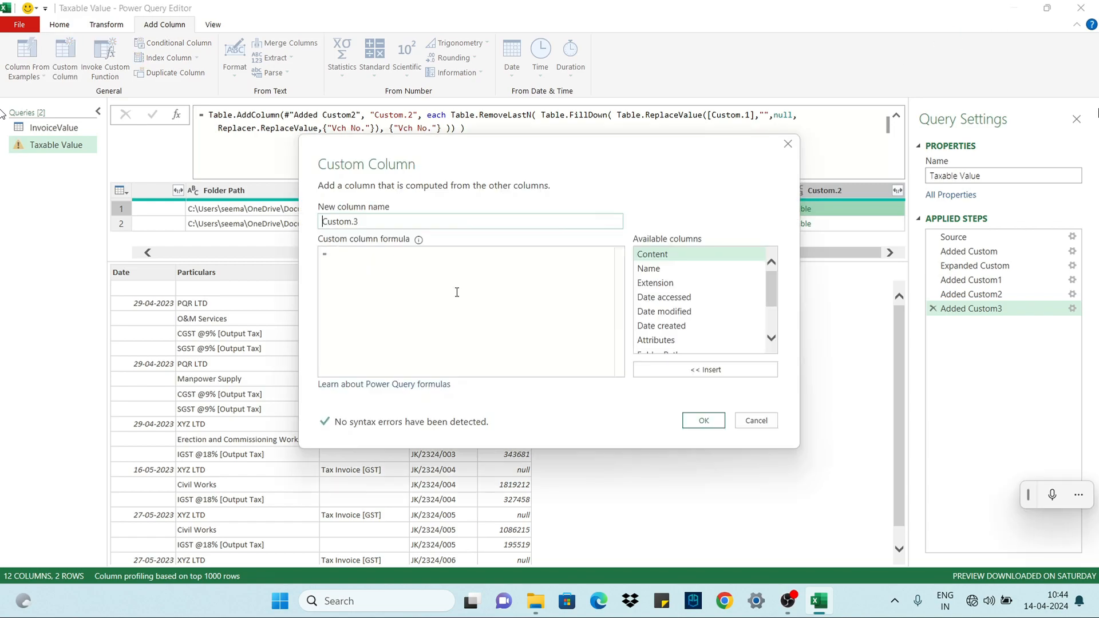
text(Table.SelectRows()
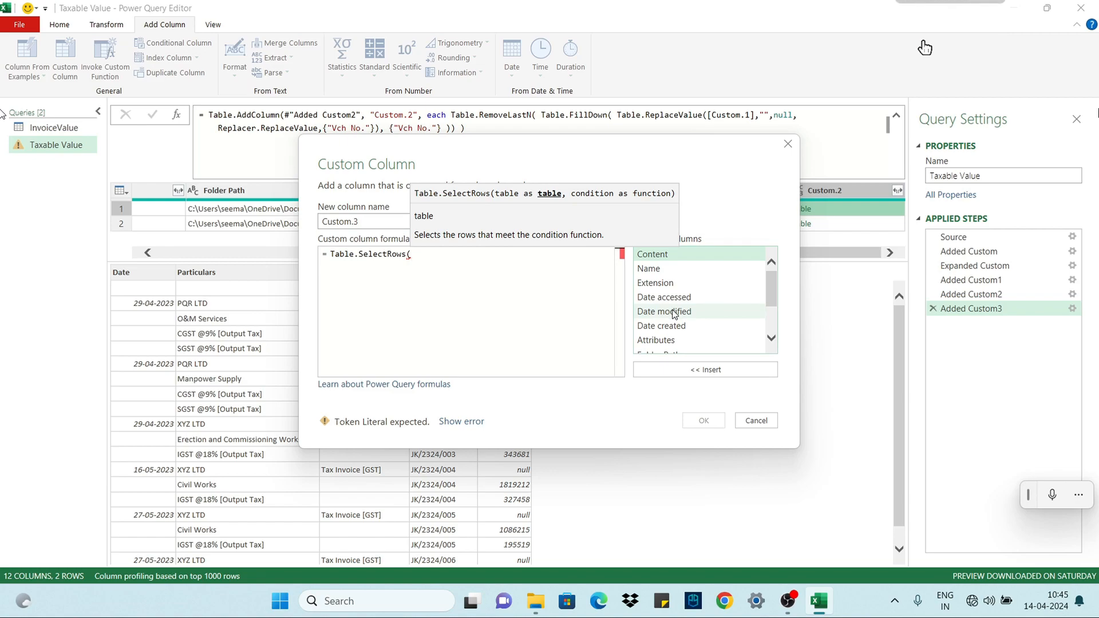
scroll(679, 326, down, 2)
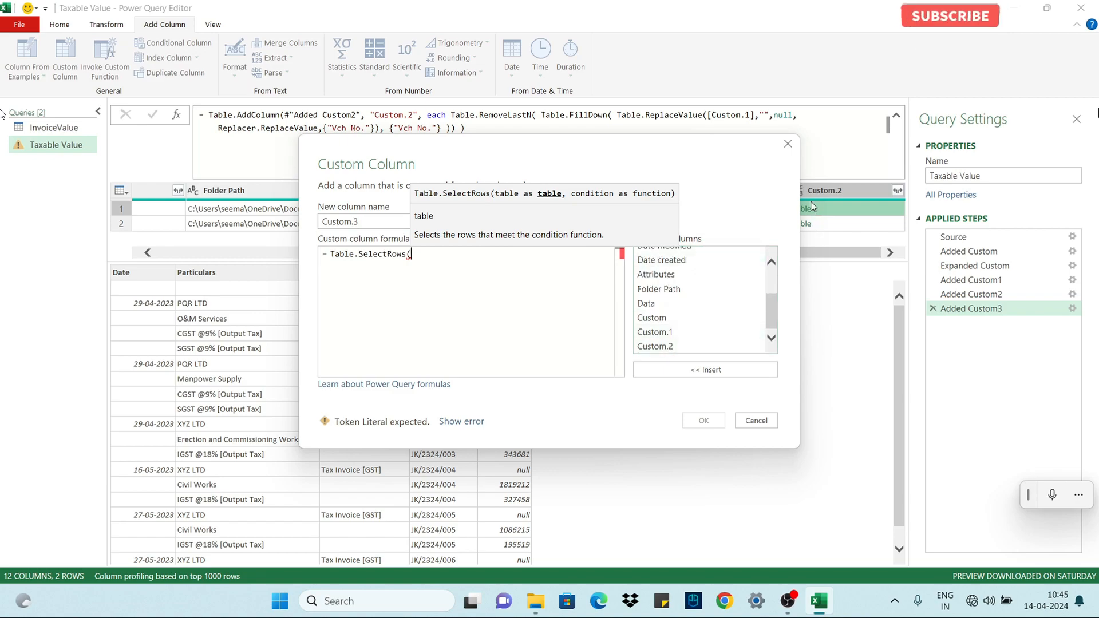
double_click(651, 346)
text(,)
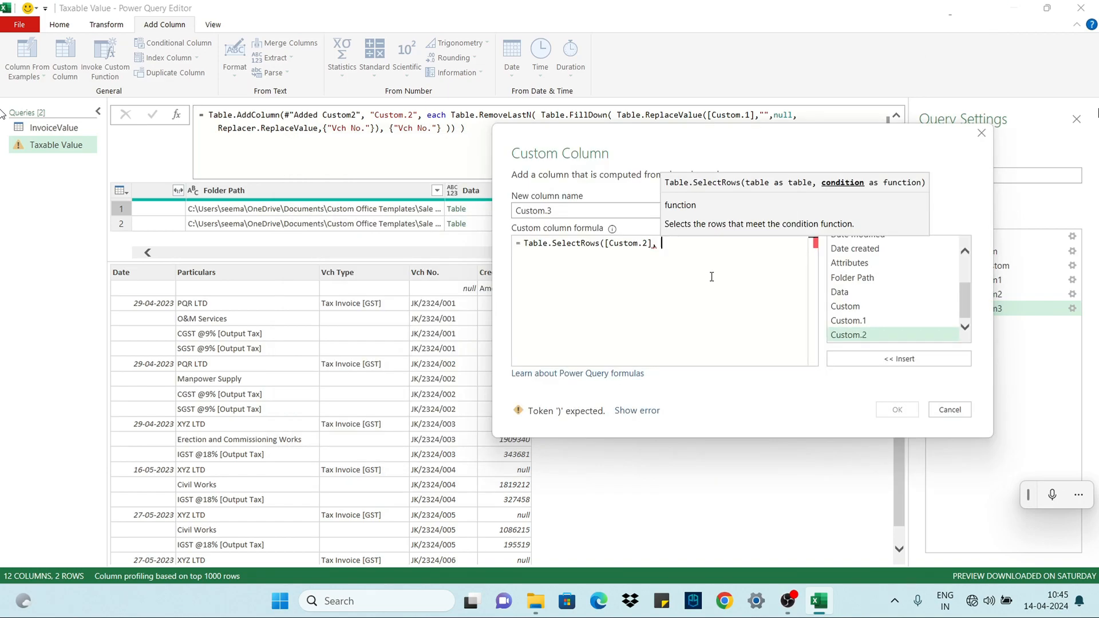
text([Vch Type] )
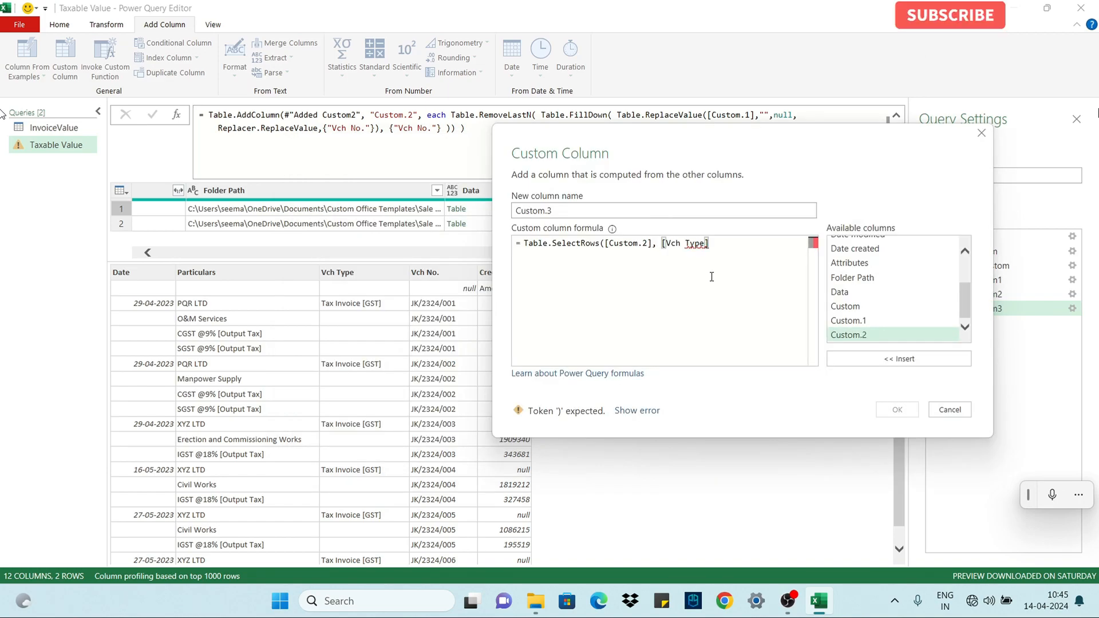
text(<> "")
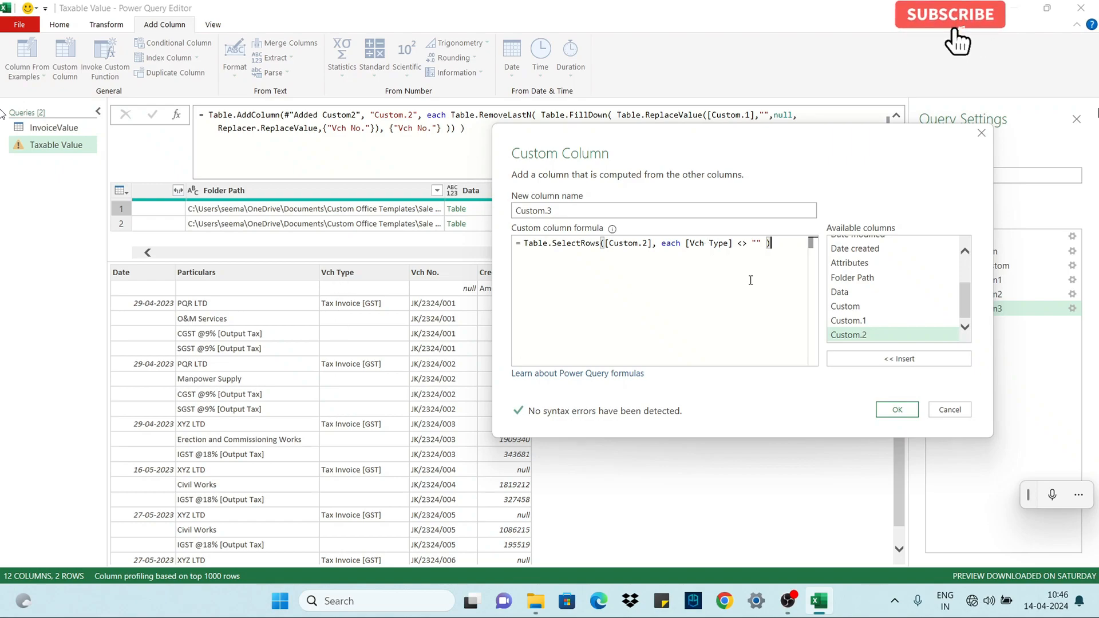
click(897, 412)
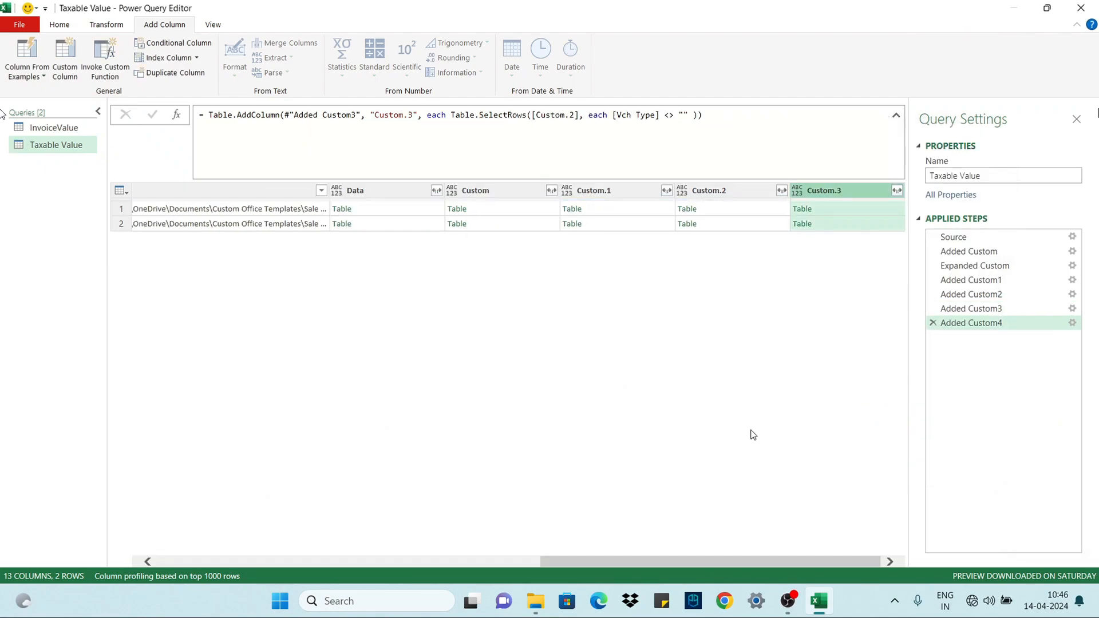
Change the Custom.3 row condition to [Vch Type] = "" and preview the first file's table
text(=)
key(Return)
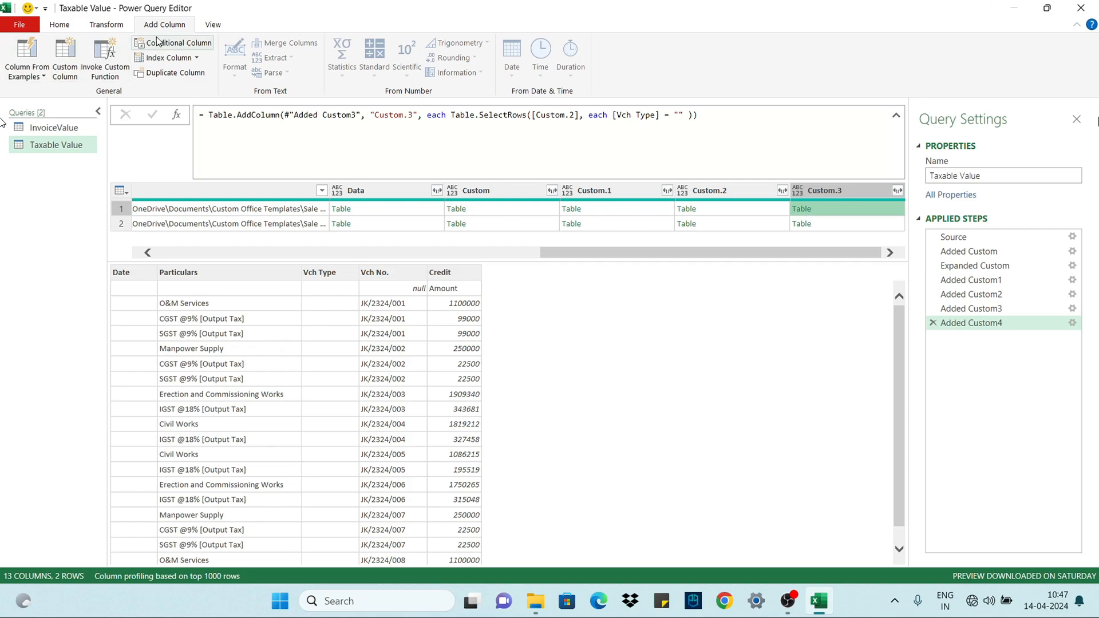
Drill into the first file's Custom.3 table and open an advanced row filter on its Particulars column
click(65, 54)
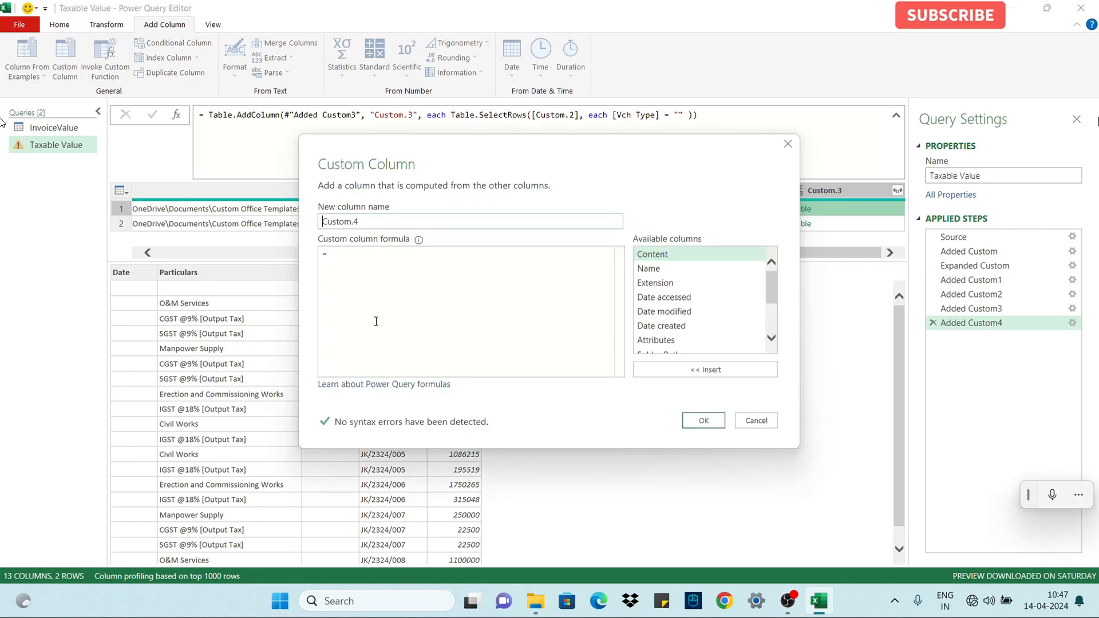
click(755, 420)
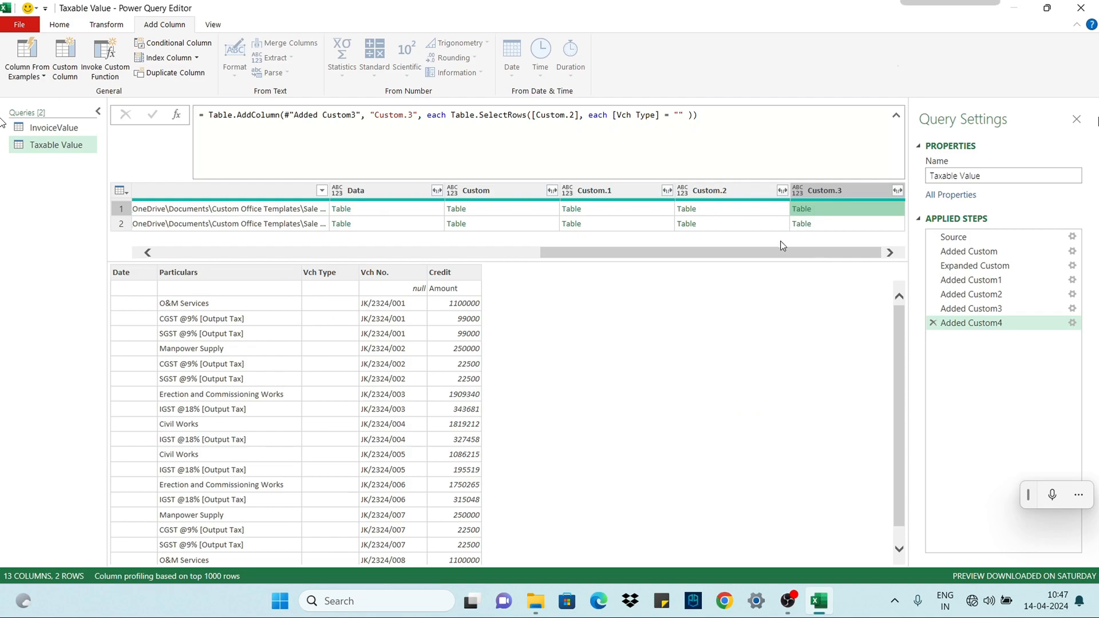
click(801, 210)
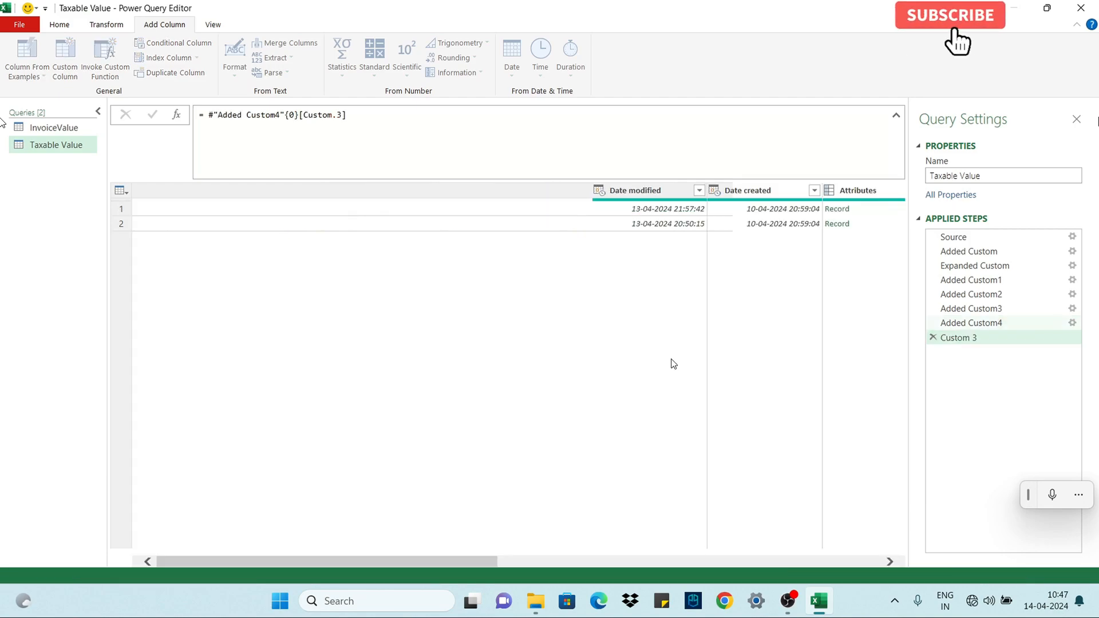
click(379, 190)
mouse_move(235, 298)
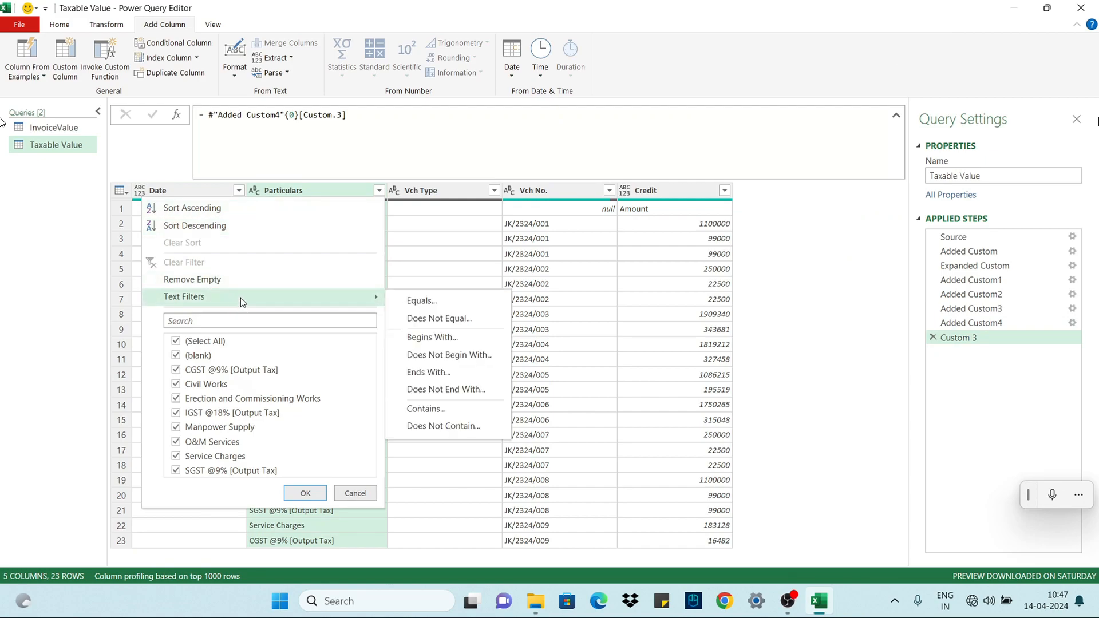
click(423, 409)
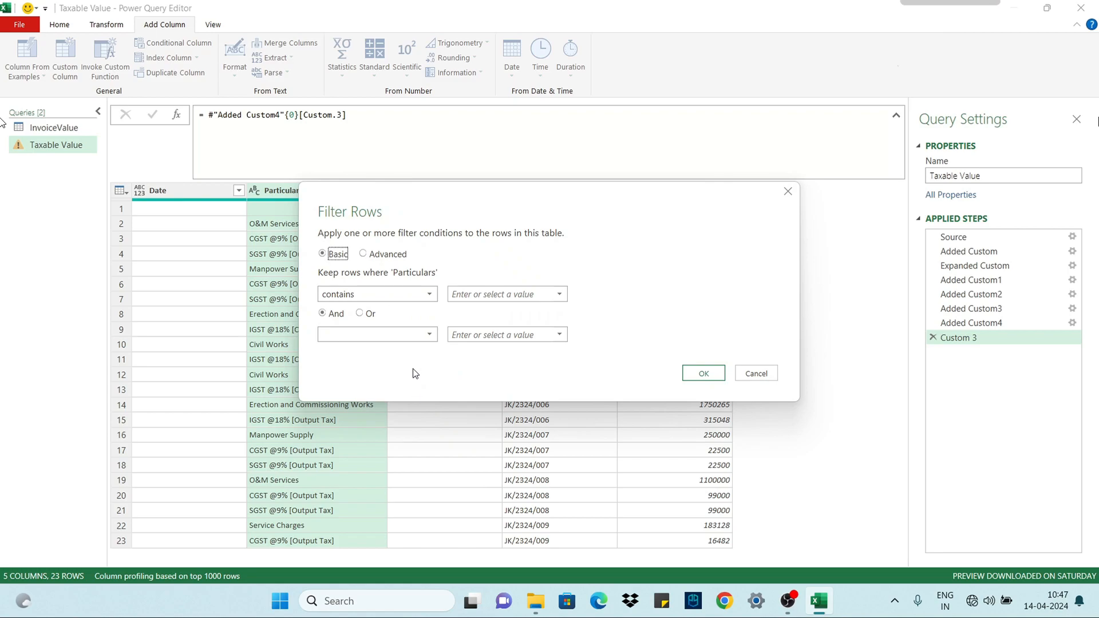
click(362, 254)
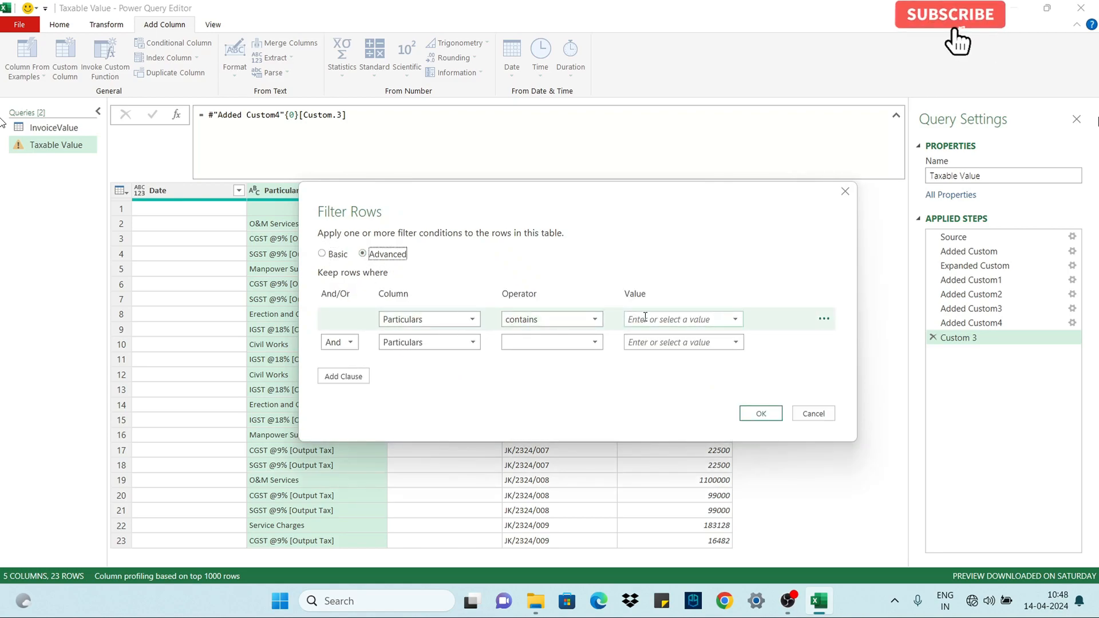
Set the first two filter clauses to Particulars does not contain CGST or Particulars does not contain SGST
click(595, 319)
click(520, 433)
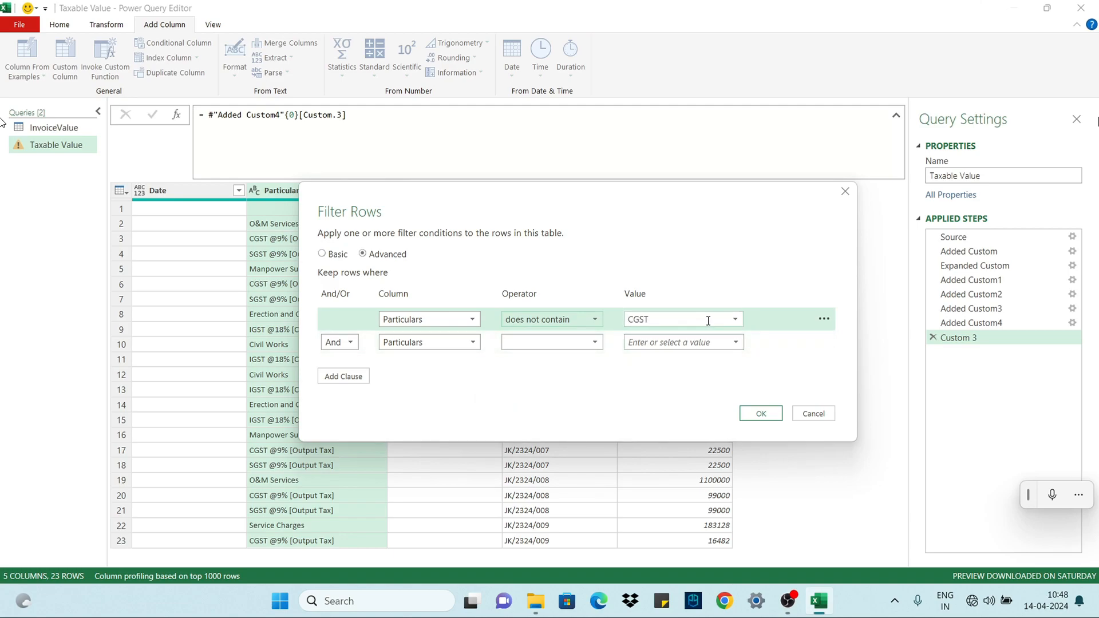
click(551, 343)
click(522, 455)
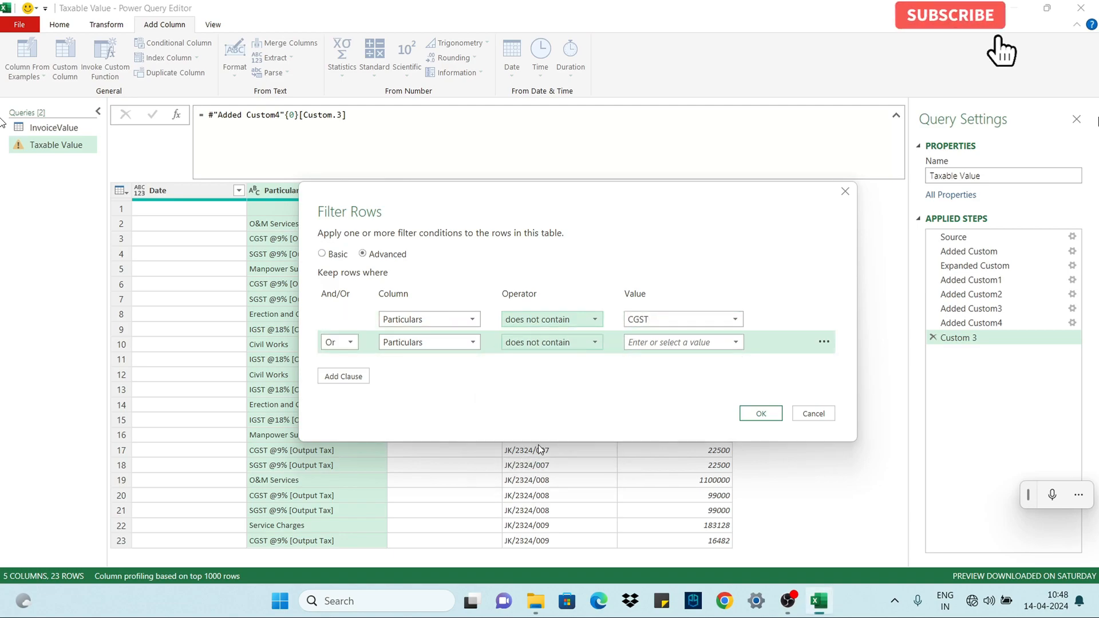
click(631, 342)
text(SGST)
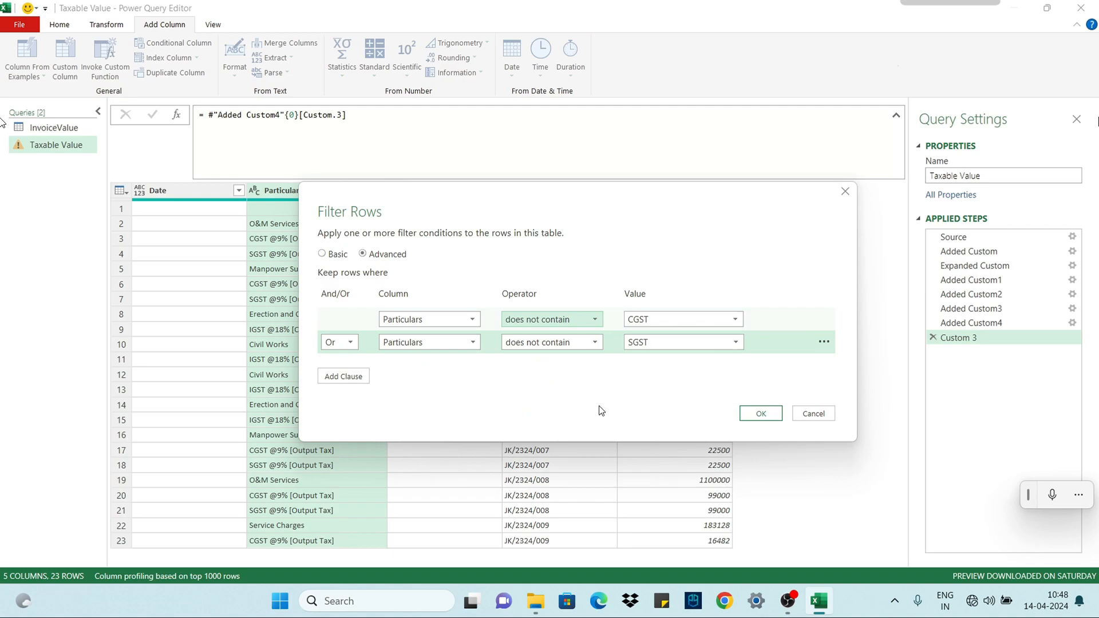
Add a third Or clause for Particulars does not contain IGST and apply the filter
click(343, 376)
click(551, 365)
click(517, 479)
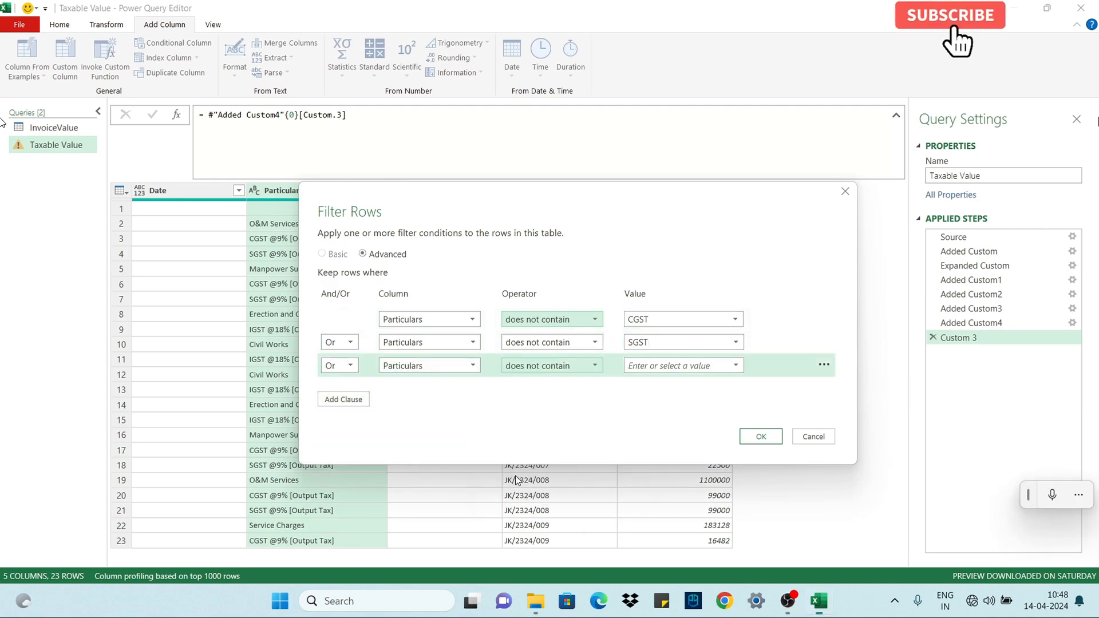
click(640, 364)
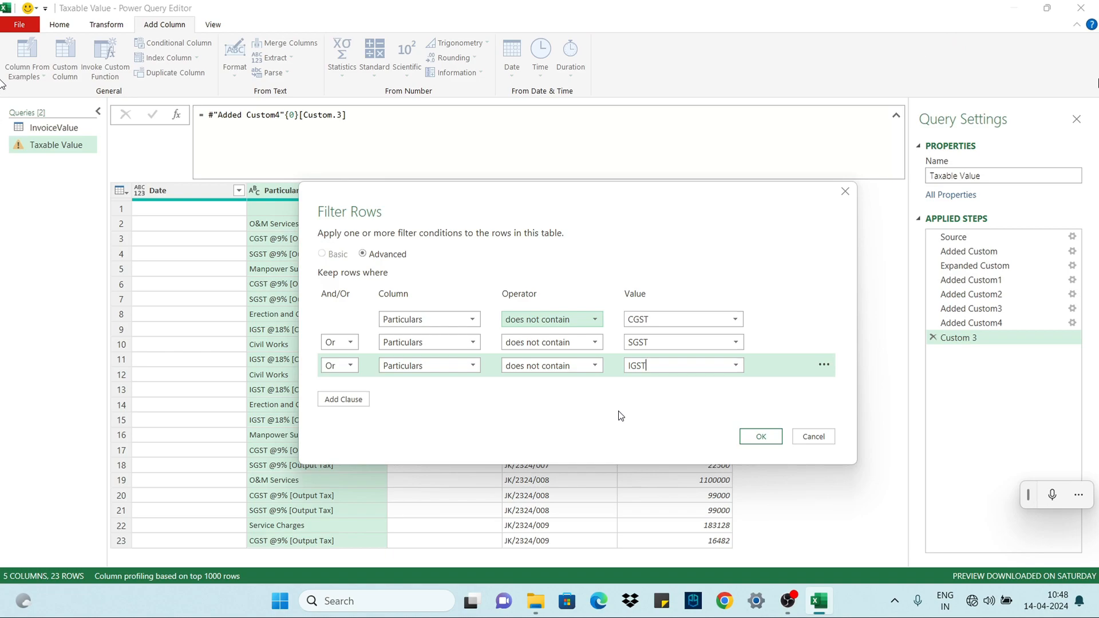
click(760, 436)
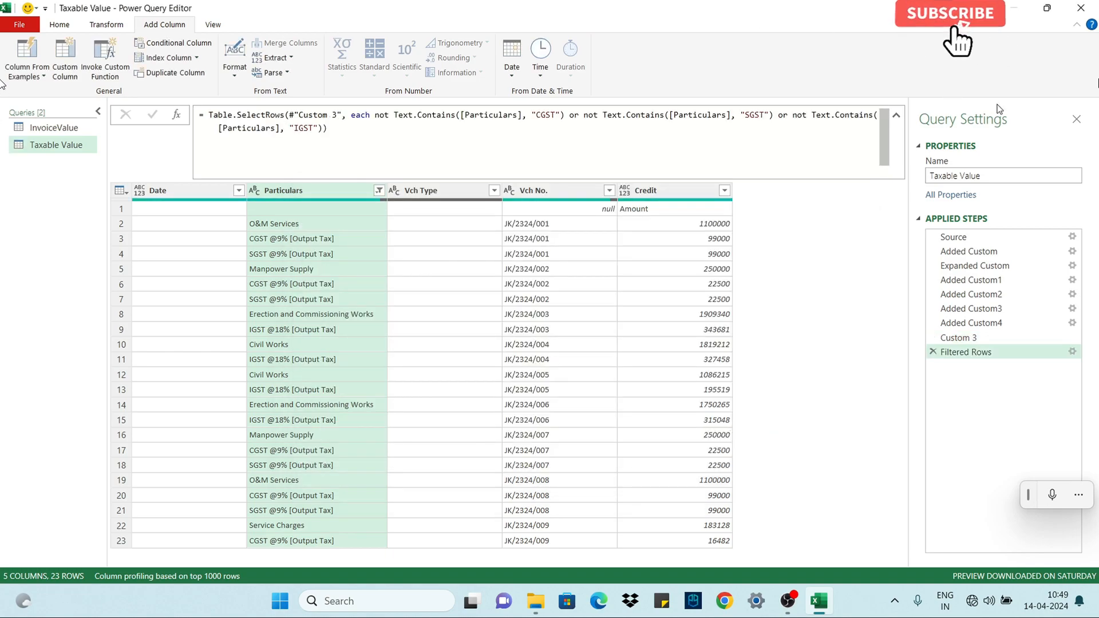
Change both Or connectors in the Filtered Rows step to And, and copy the resulting filter formula
click(1071, 352)
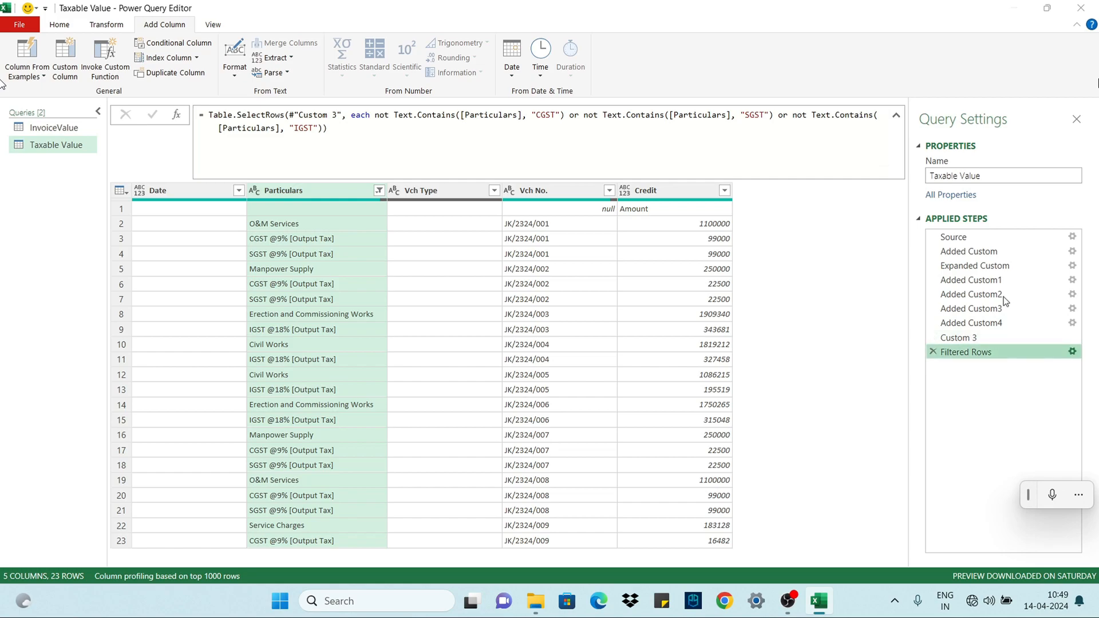
click(321, 311)
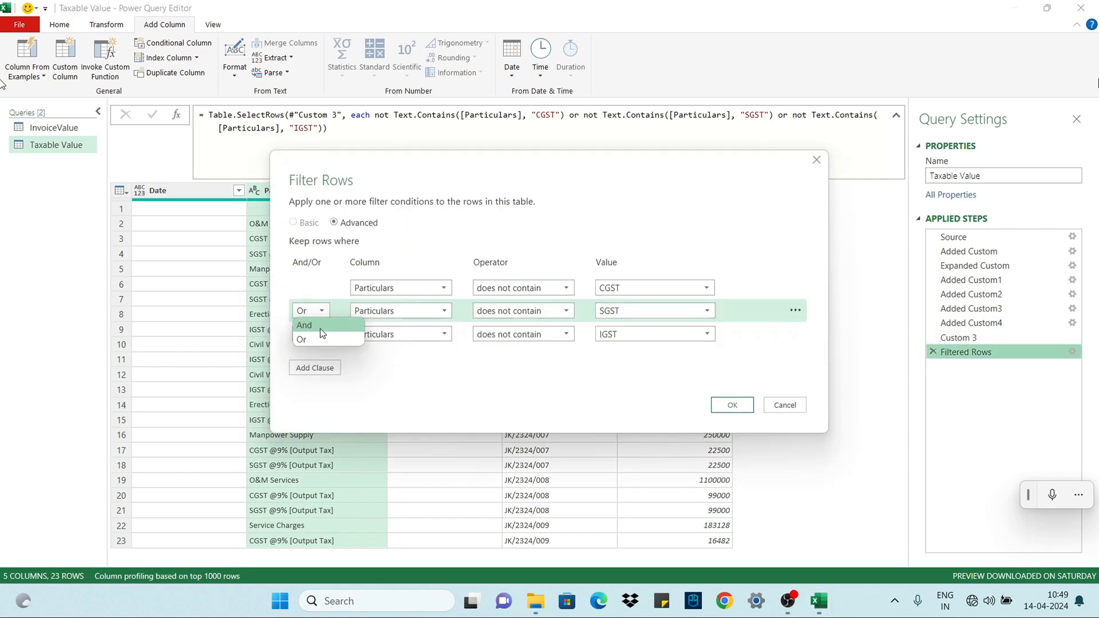
click(319, 326)
click(321, 333)
click(311, 349)
click(731, 405)
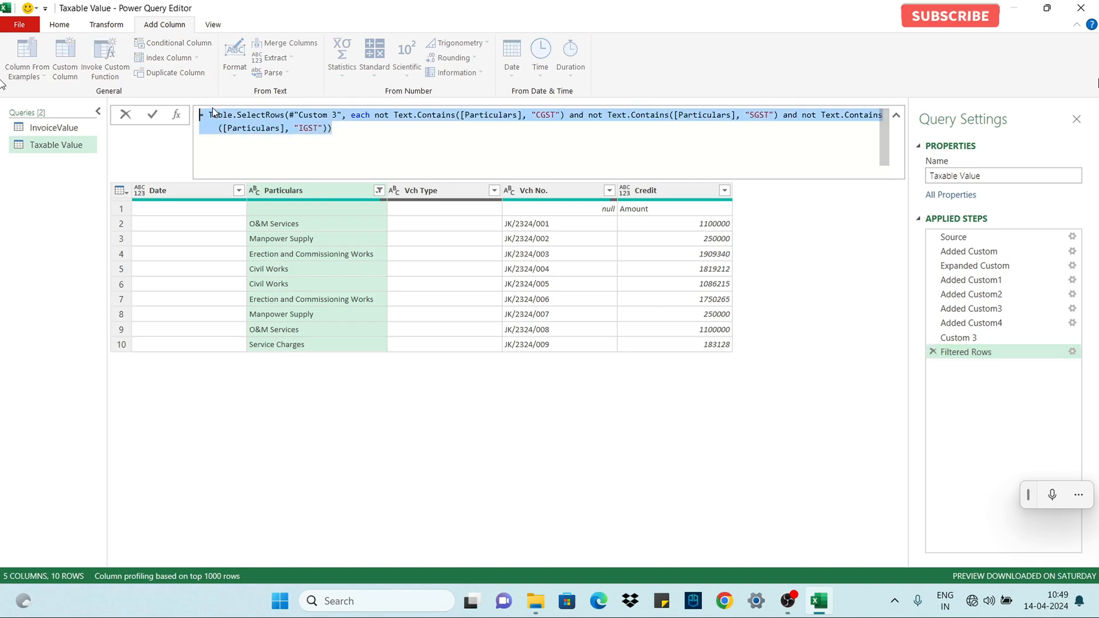
Remove the filter and drill-down steps, and add Custom.4 from the copied Table.SelectRows formula with [Custom.3] as its table, previewing the first file
click(933, 351)
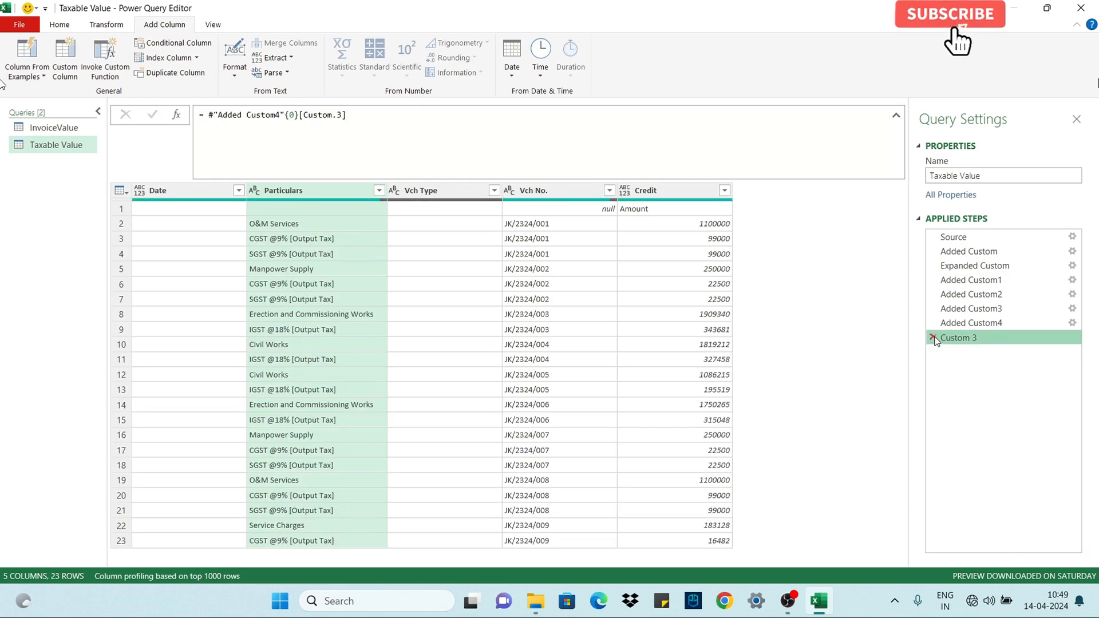
click(933, 337)
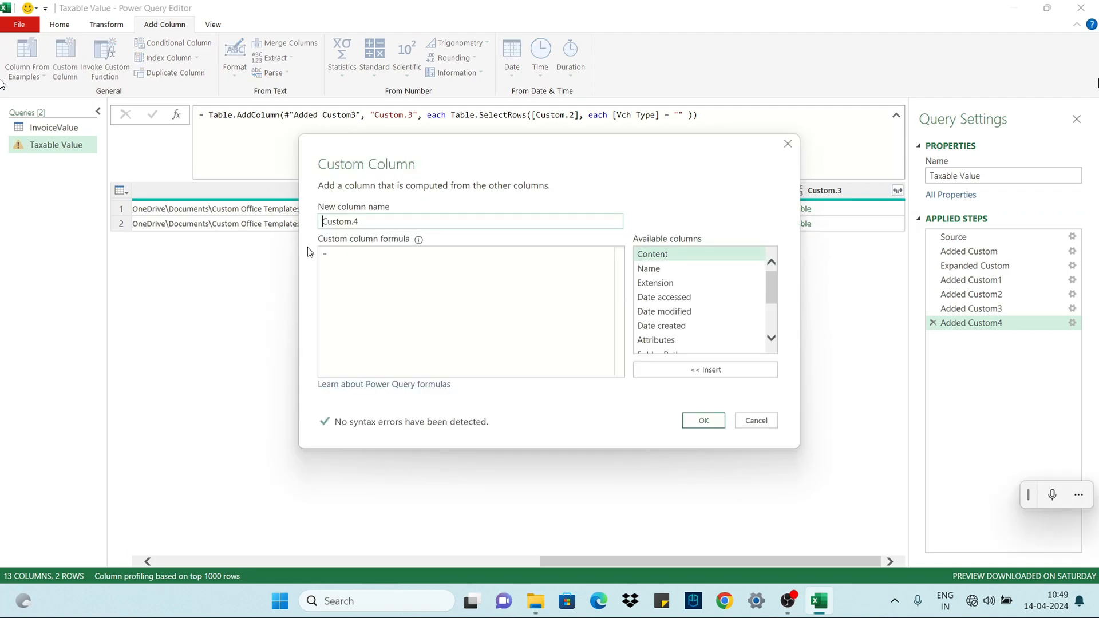
click(358, 264)
text(Table.SelectRows(#"Custom 3", each not Text.Contains([Particulars], "CGST") and not Text.Contains([Particulars], "SGST") and not Text.Contains([Particulars], "IGST")))
drag(463, 254, 411, 255)
scroll(672, 330, down, 2)
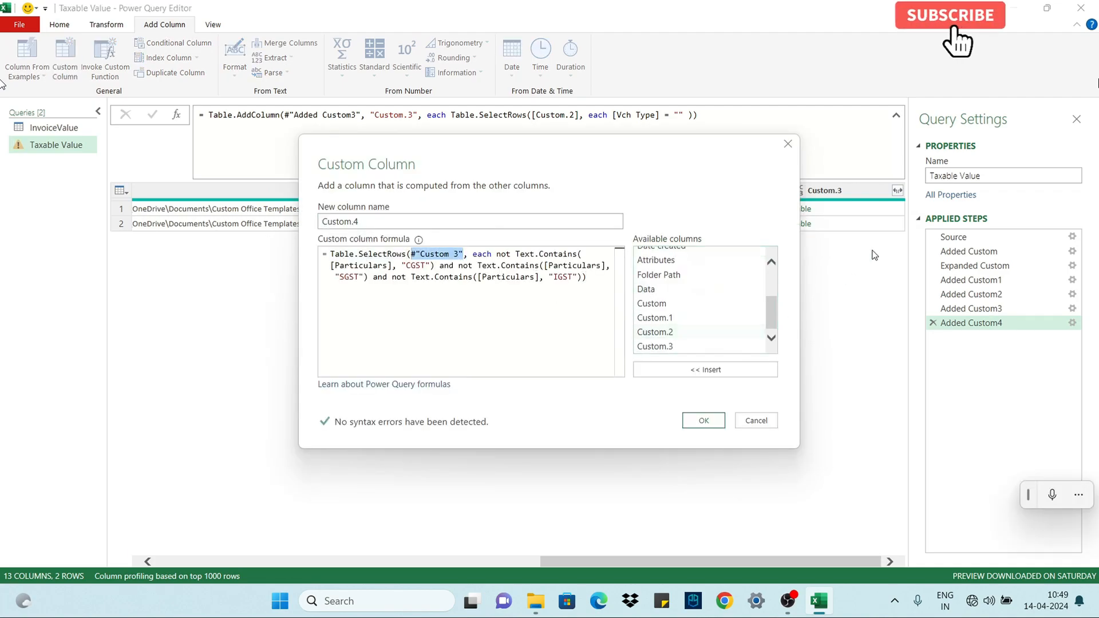
double_click(658, 346)
click(703, 420)
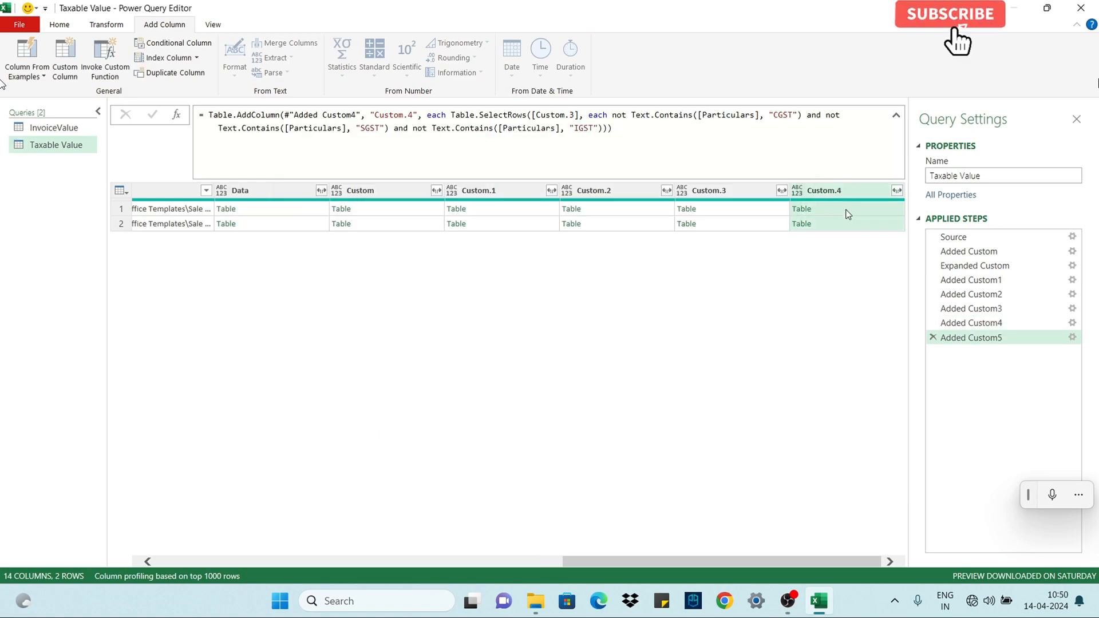
click(847, 214)
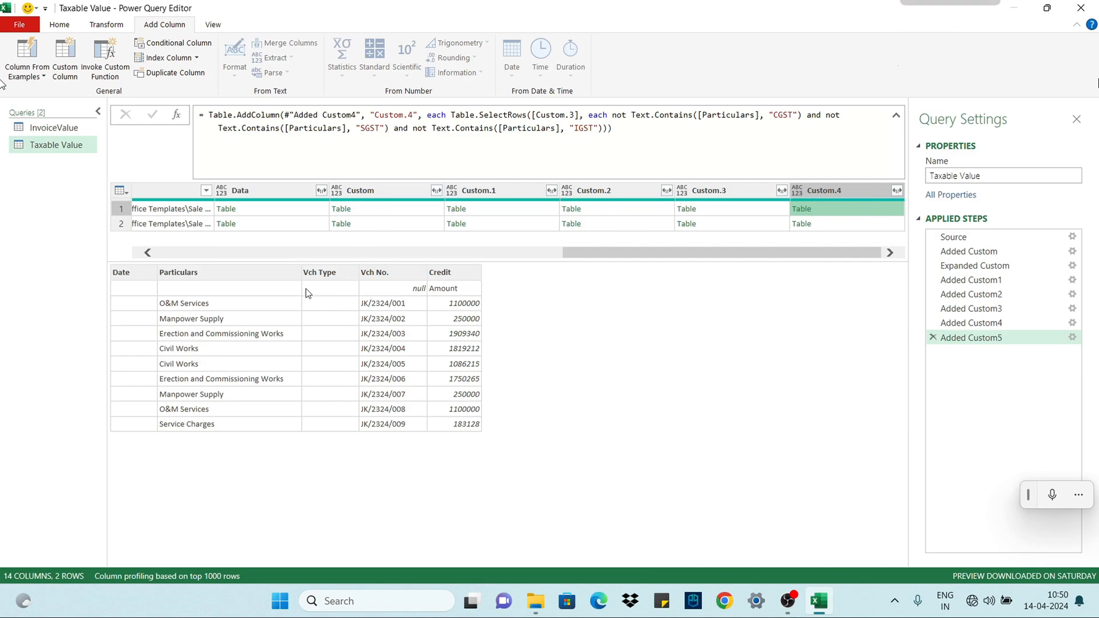
Add custom column Custom.5 with the formula Table.SelectRows([Custom.4], [Particulars] <> "" )
click(62, 54)
text(Table.Select)
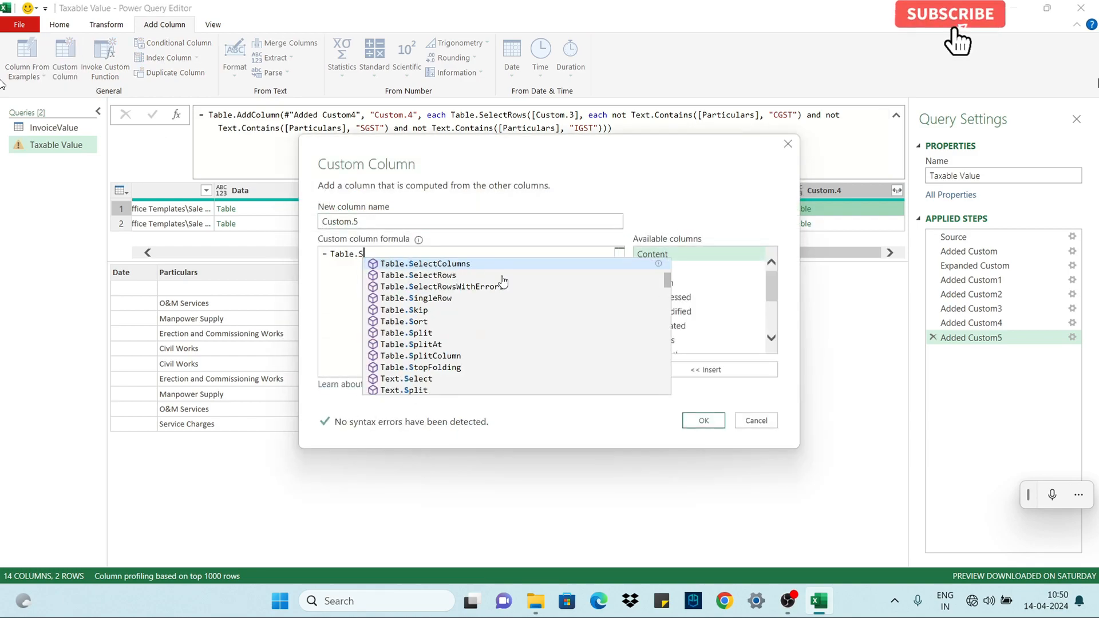
click(502, 277)
text(()
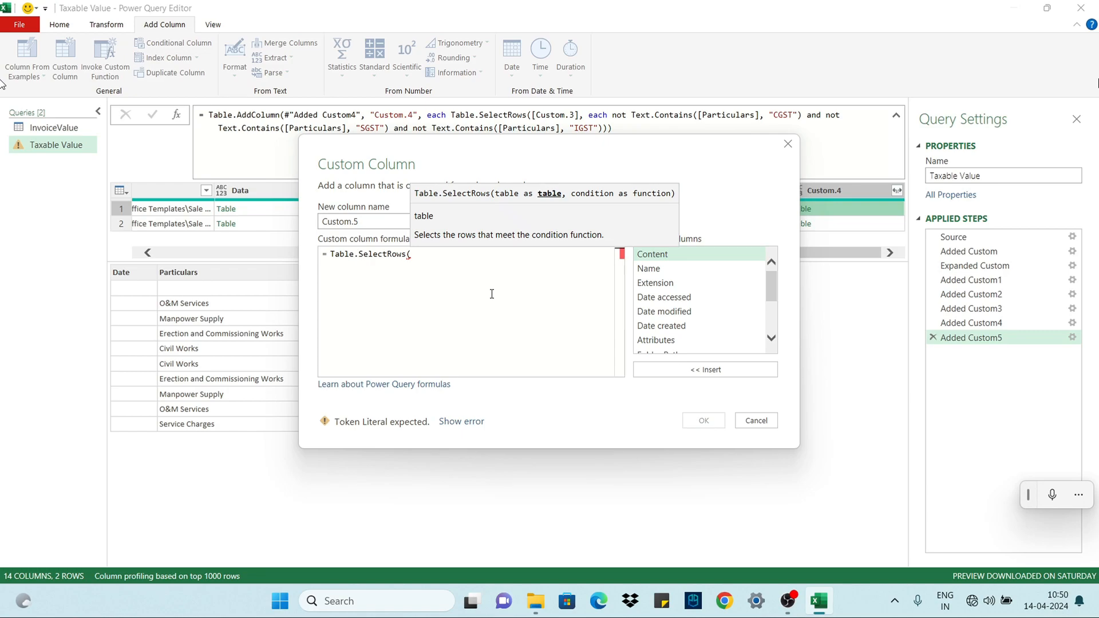
scroll(652, 314, down, 3)
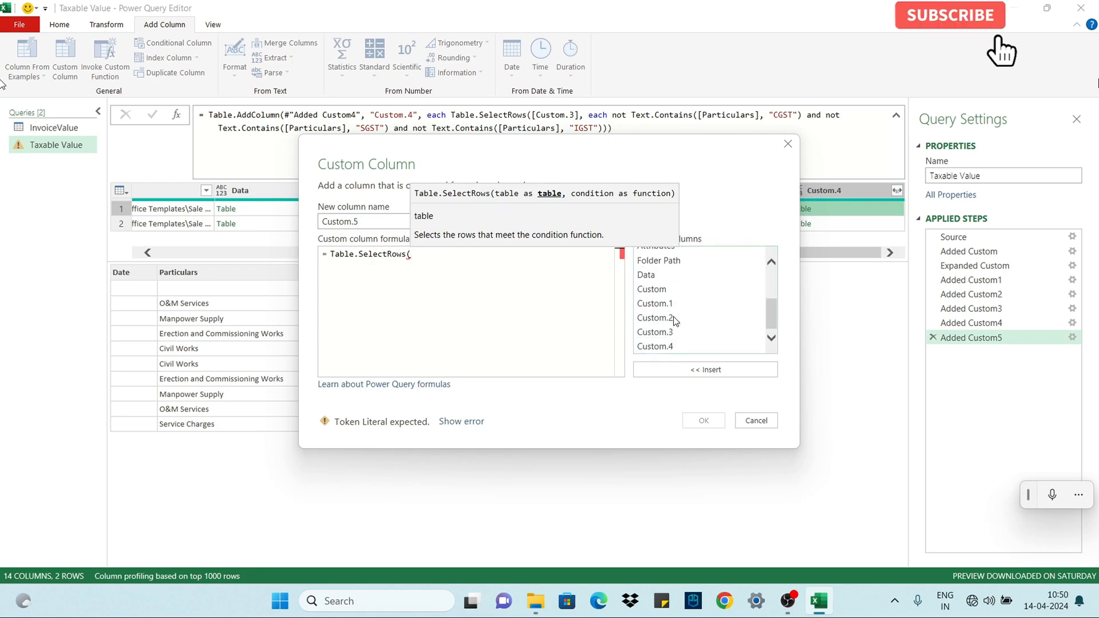
double_click(655, 345)
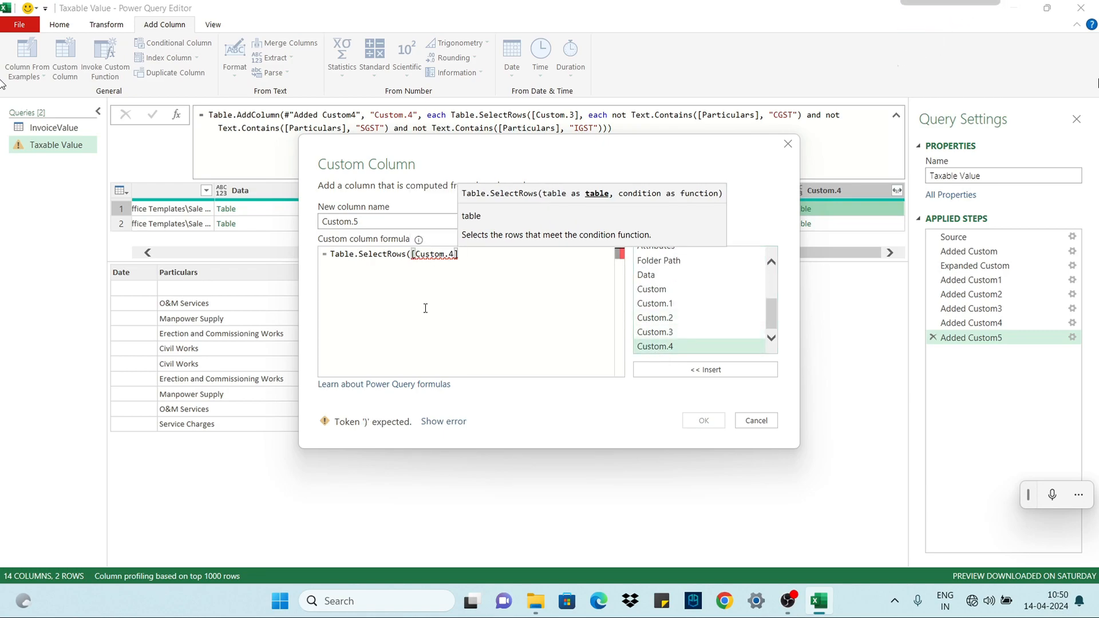
text(,)
drag(461, 158, 644, 160)
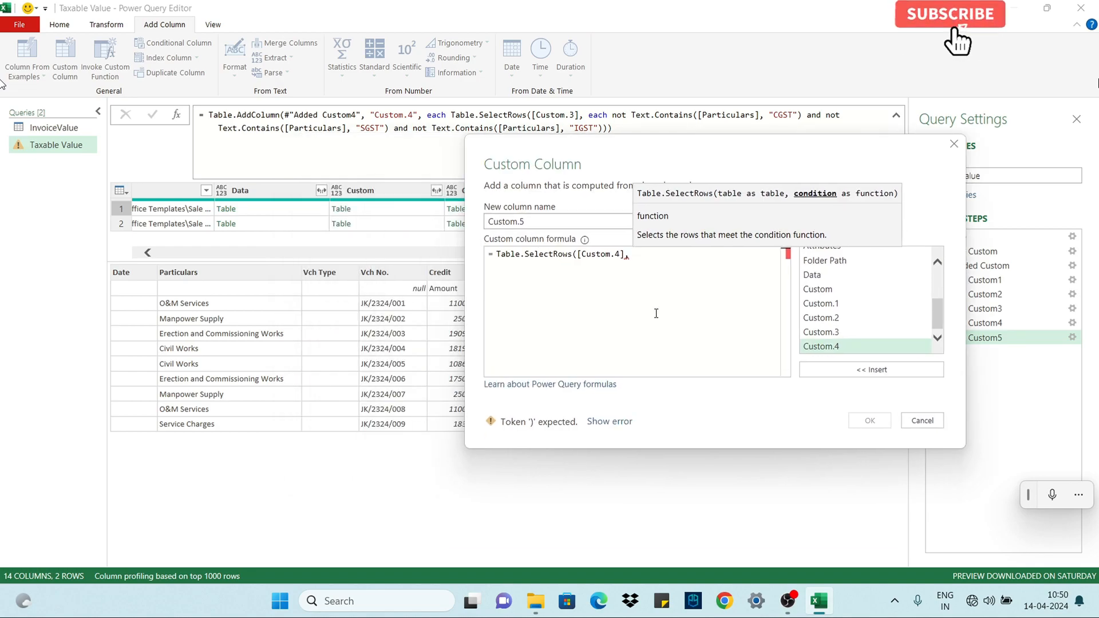
text([Particulars] <> )
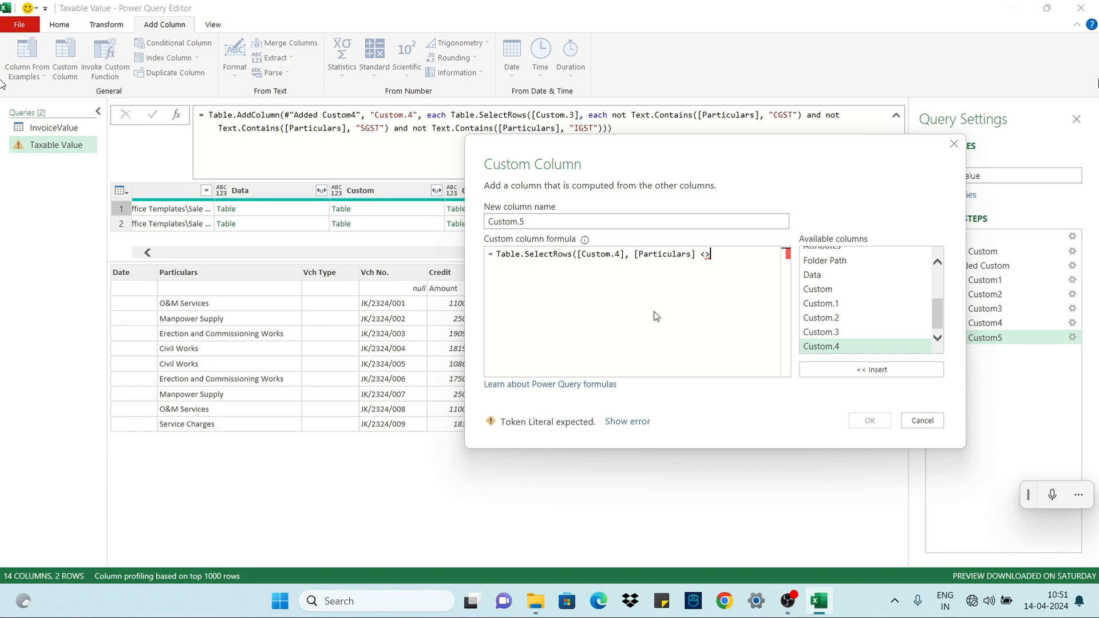
text("" ))
key(Return)
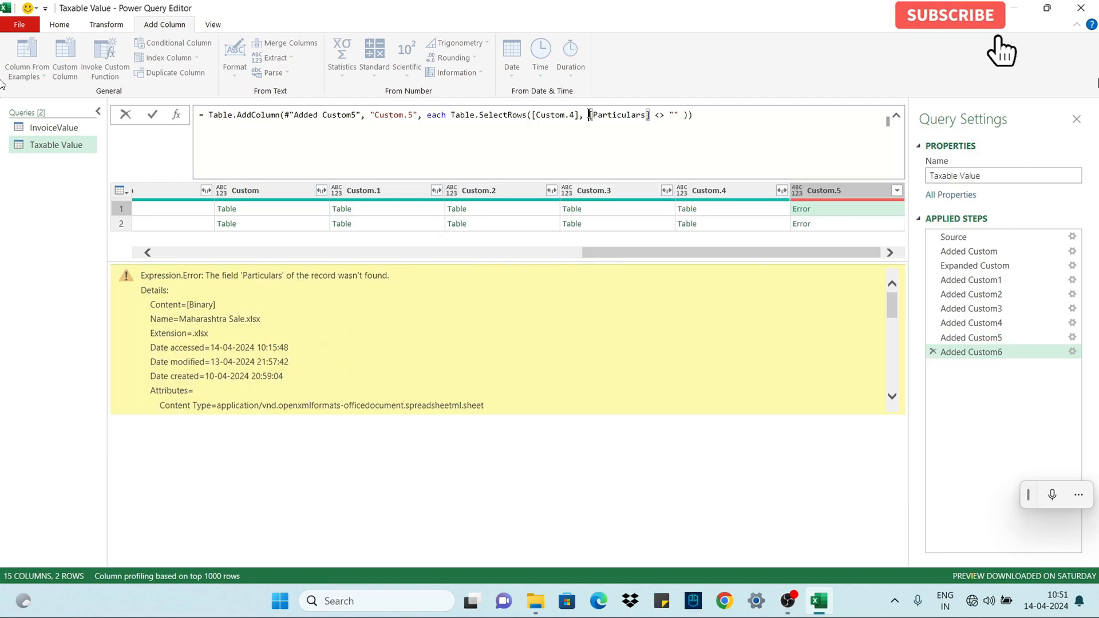
Insert each before Custom.5's row condition, and wrap its Table.SelectRows expression in Table.RemoveColumns with {"Date", "Vch Type"}
text(each)
key(Return)
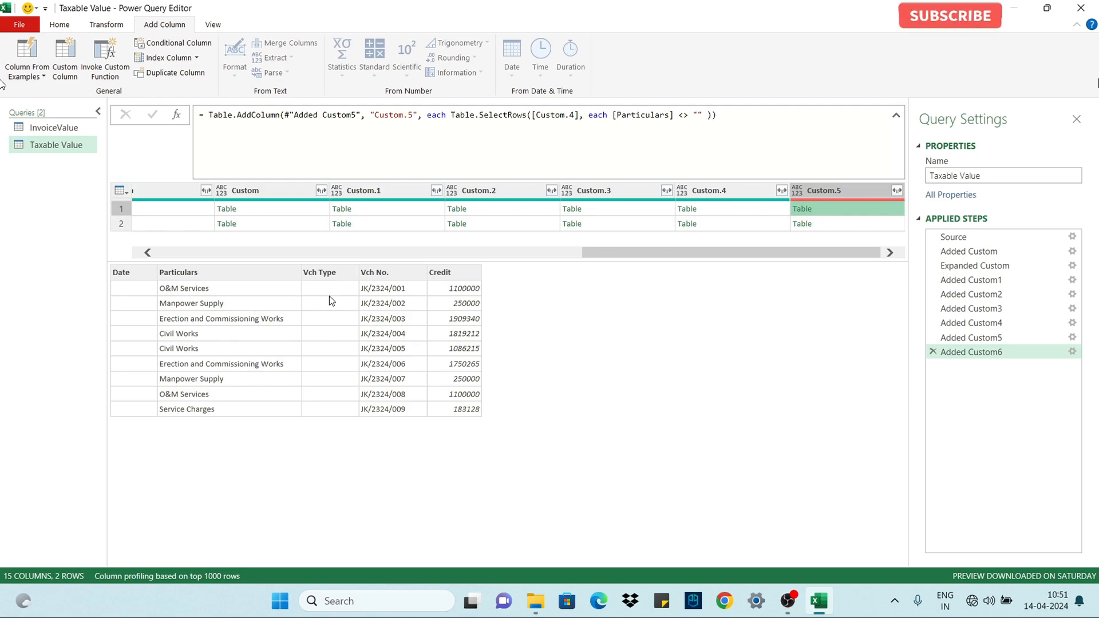
click(447, 115)
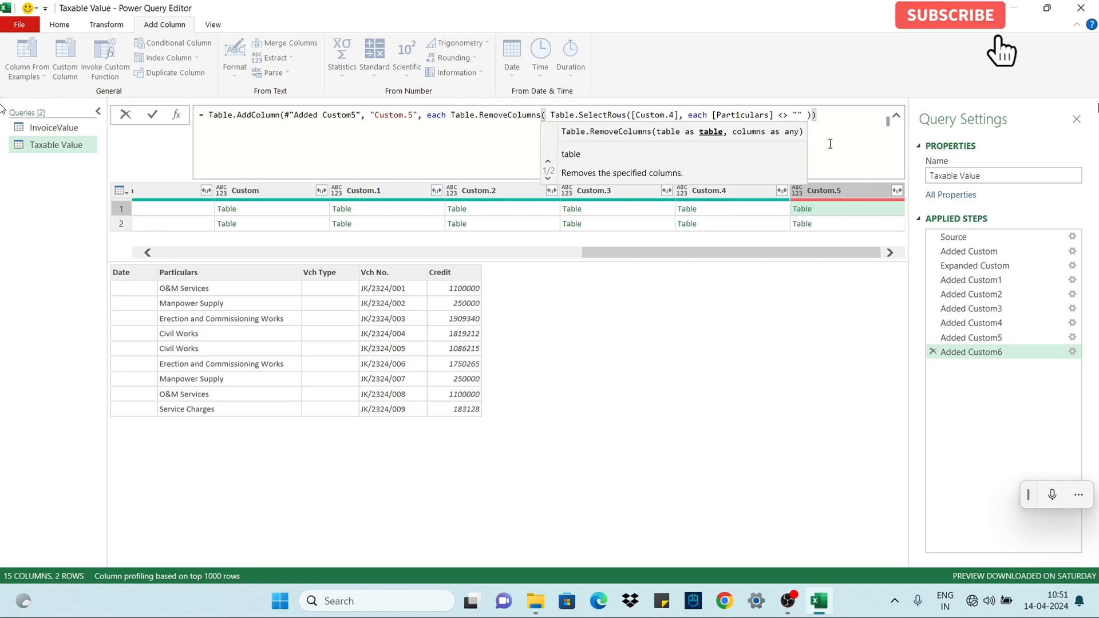
click(811, 114)
text(,{"Date", "Vch Type")
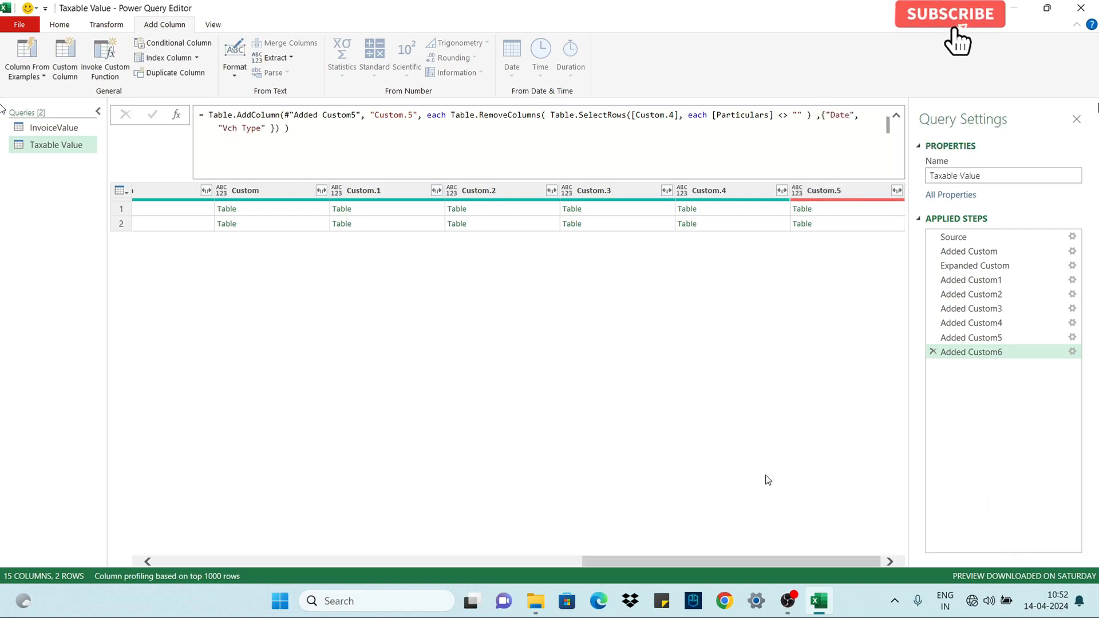
click(872, 212)
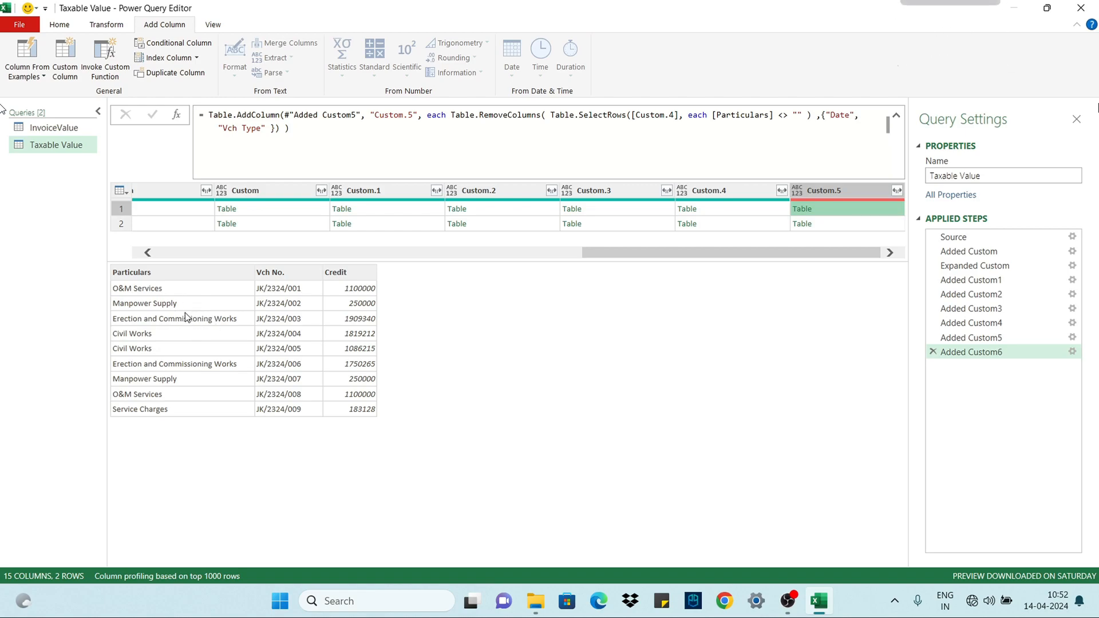
Duplicate the Taxable Value query as IGST, keeping its applied steps only up to Added Custom4
right_click(52, 146)
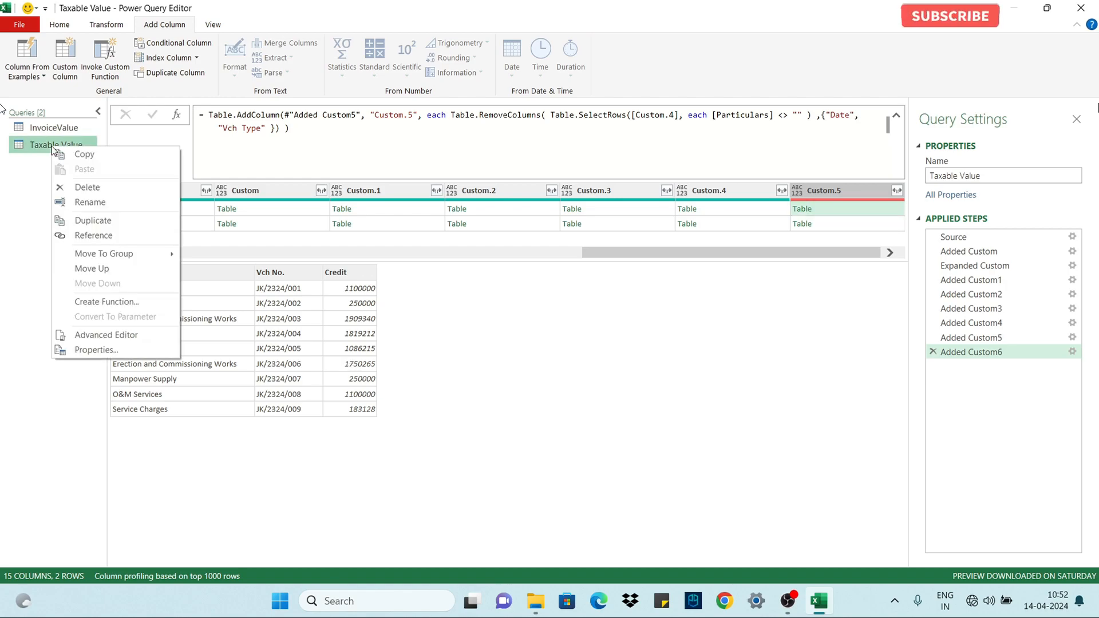
click(91, 221)
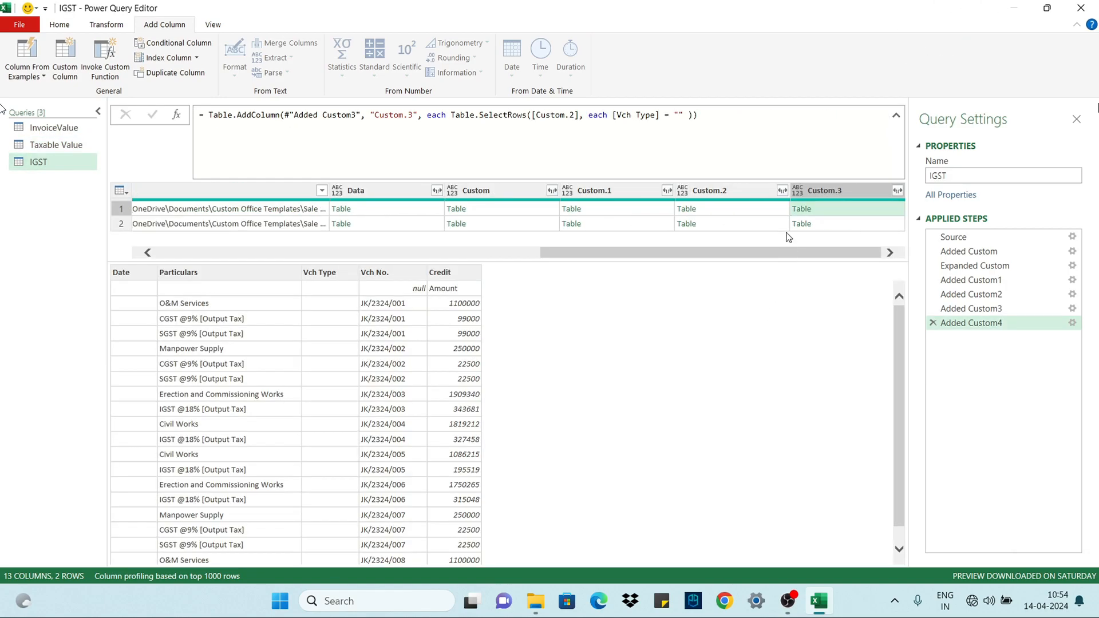
Drill into the first file's Custom.3 table and set up an advanced Particulars filter for rows containing CGST or SGST
click(796, 209)
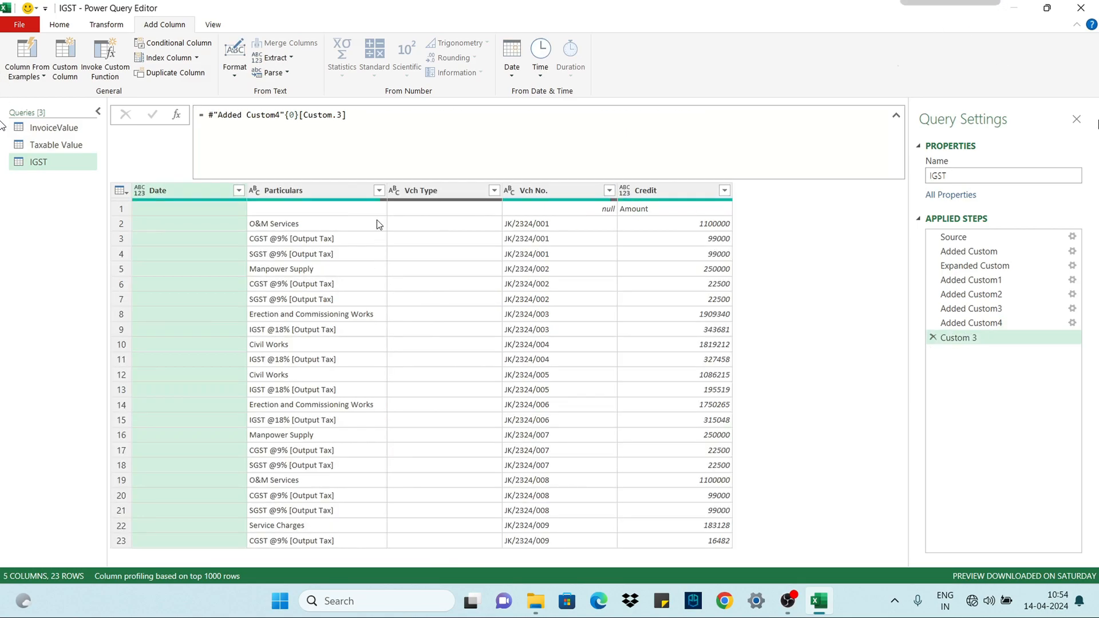
click(379, 190)
mouse_move(355, 296)
click(444, 415)
click(363, 253)
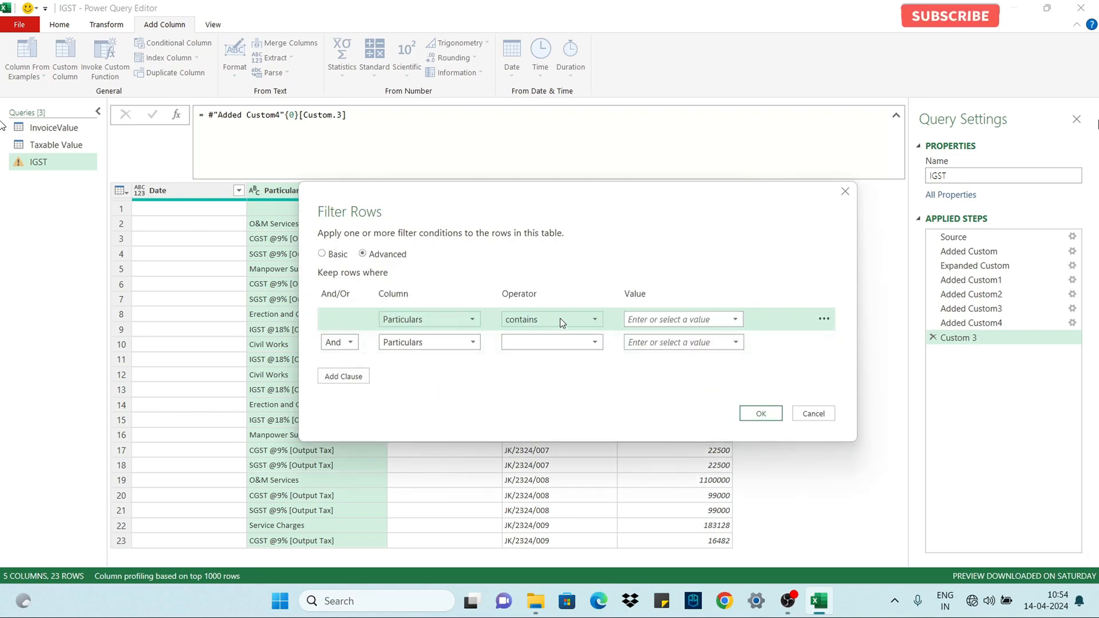
click(670, 318)
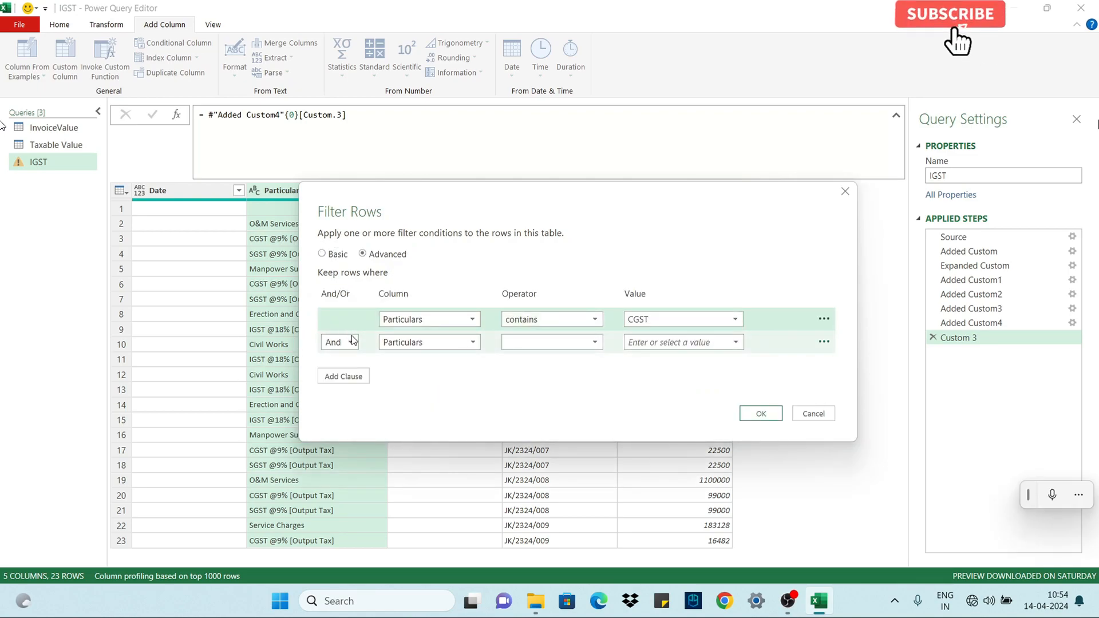
click(349, 341)
click(410, 342)
click(447, 370)
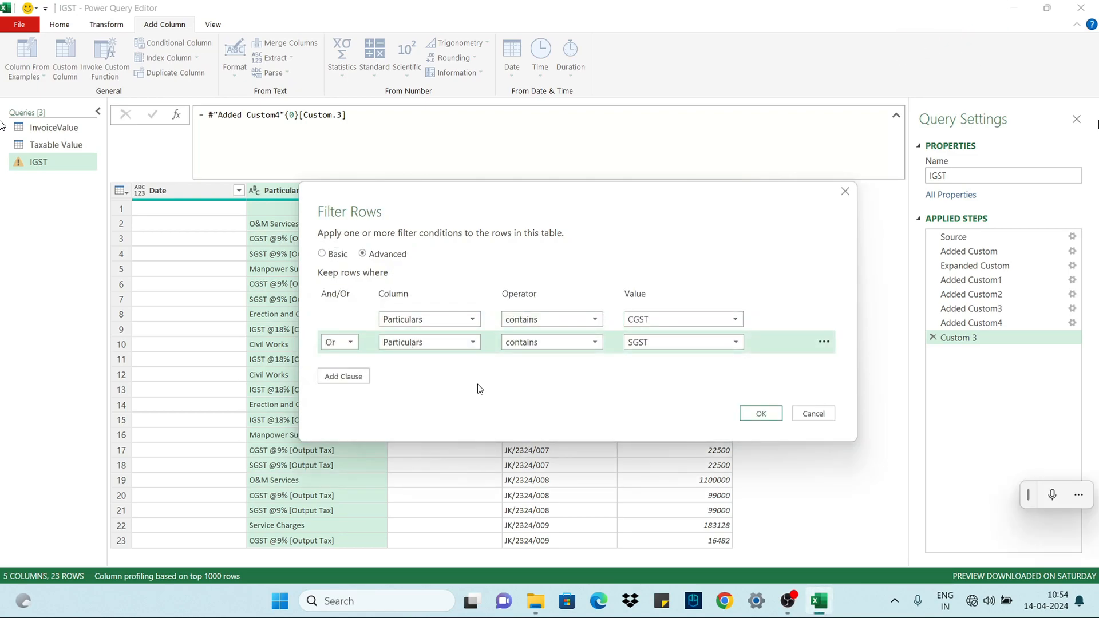
Add a third Or clause, Particulars contains IGST, and apply the filter
click(343, 376)
click(429, 365)
click(551, 365)
click(520, 466)
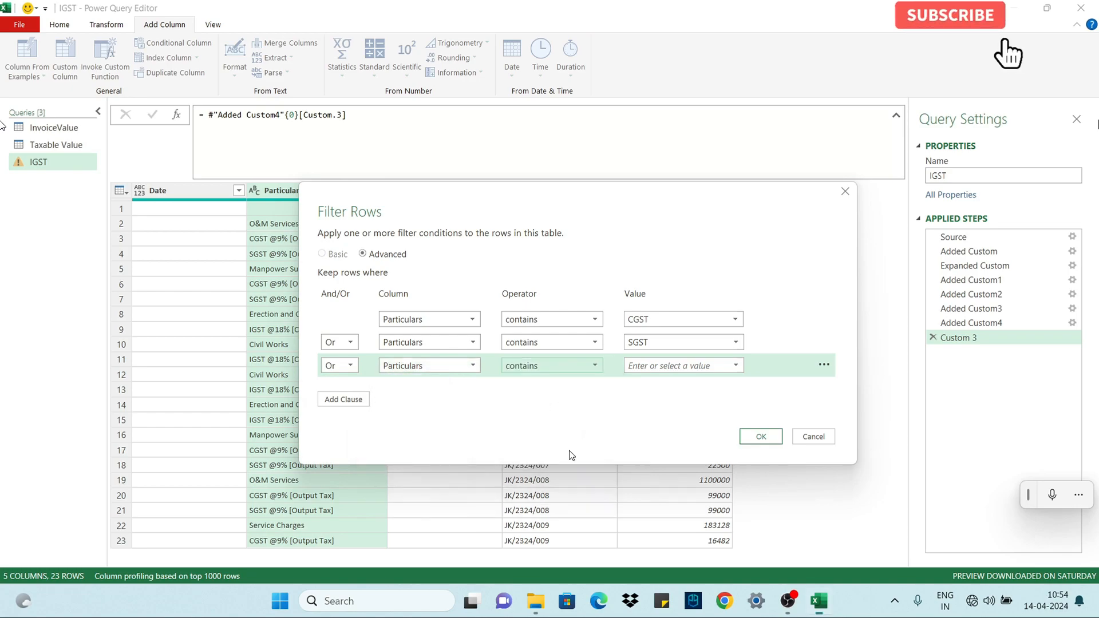
click(663, 365)
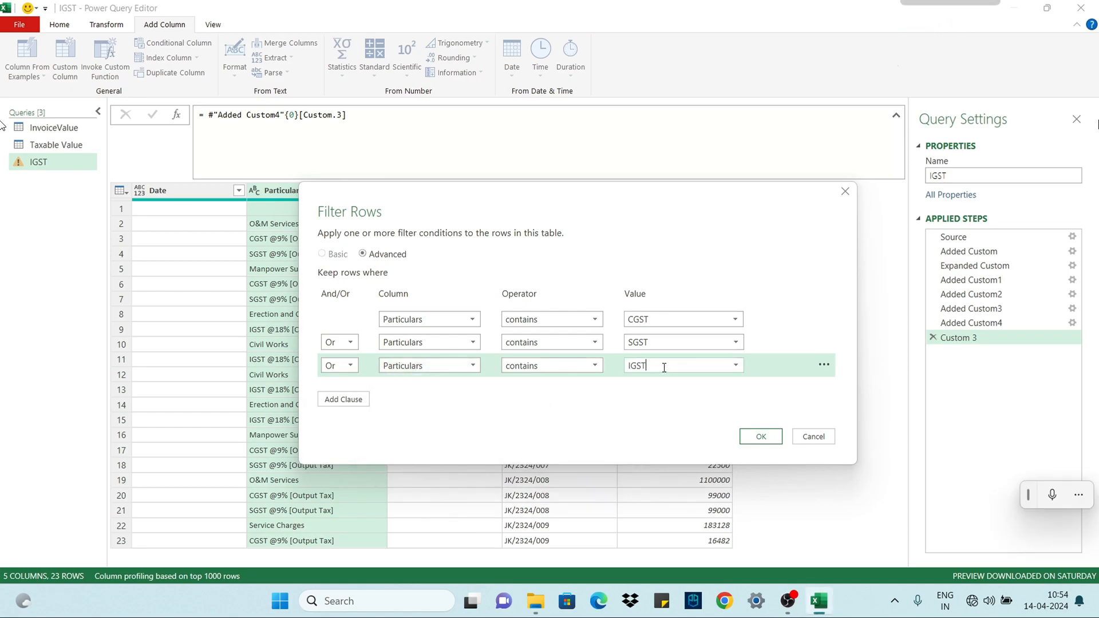
key(Return)
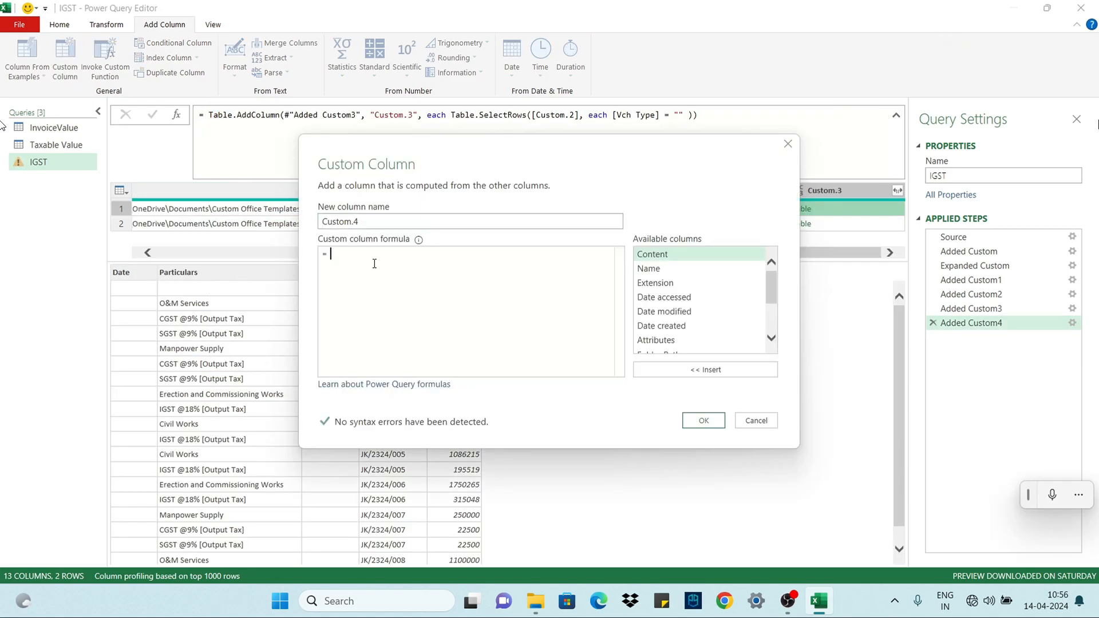
Add Custom.4 selecting [Custom.3] rows whose Particulars contain CGST, SGST or IGST, wrapped in Table.RemoveColumns with {"Date", "Vch Type"}
text(Table.SelectRows(#"Custom 3", each  Text.Contains([Particulars], "CGST") or Text.Contains([Particulars], "SGST") or Text.Contains([Particulars], "IGST") ))
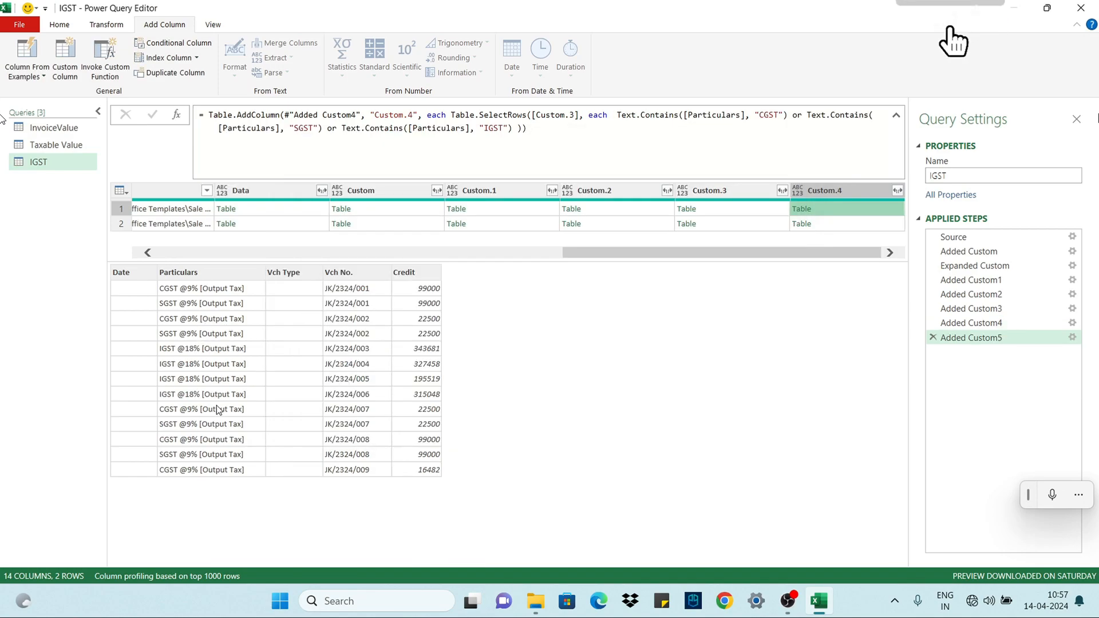
click(446, 115)
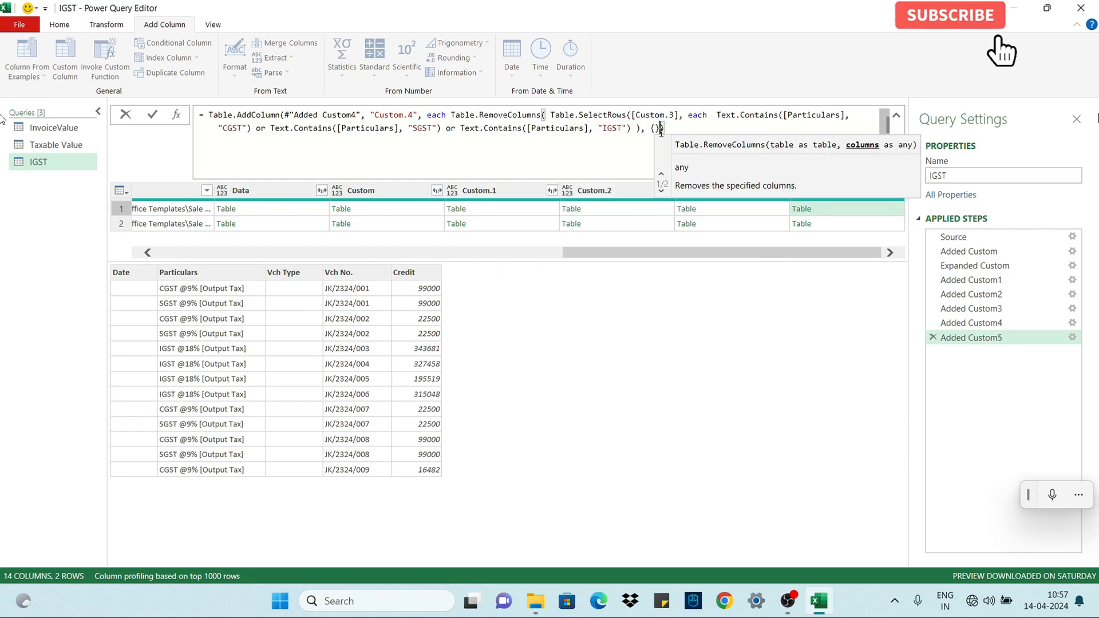
text("CGST") or Text.Contains()
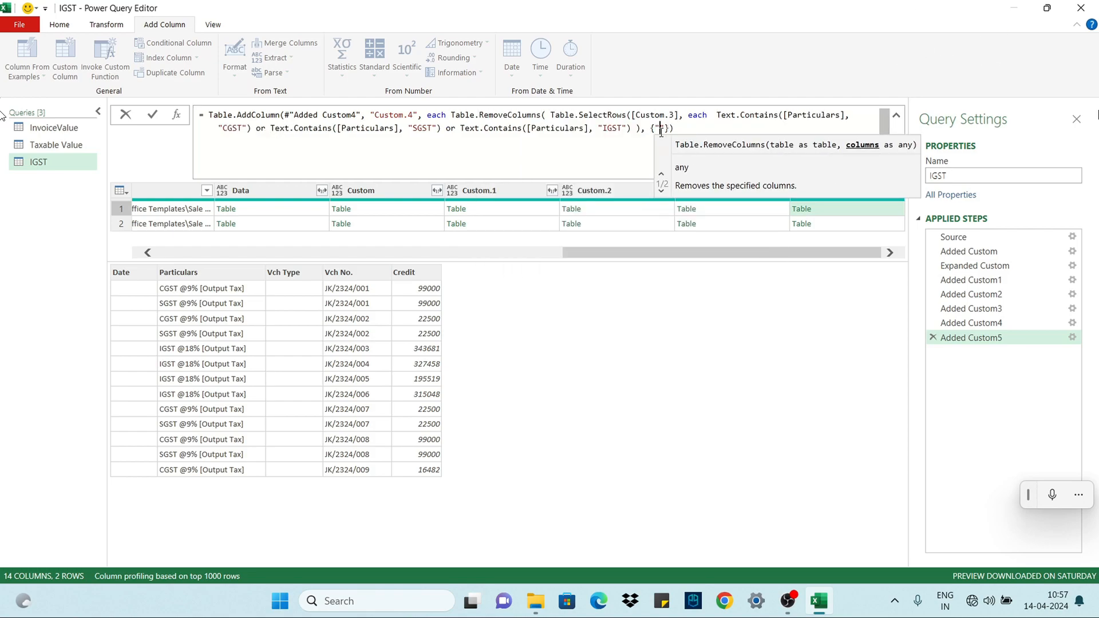
text(Date)
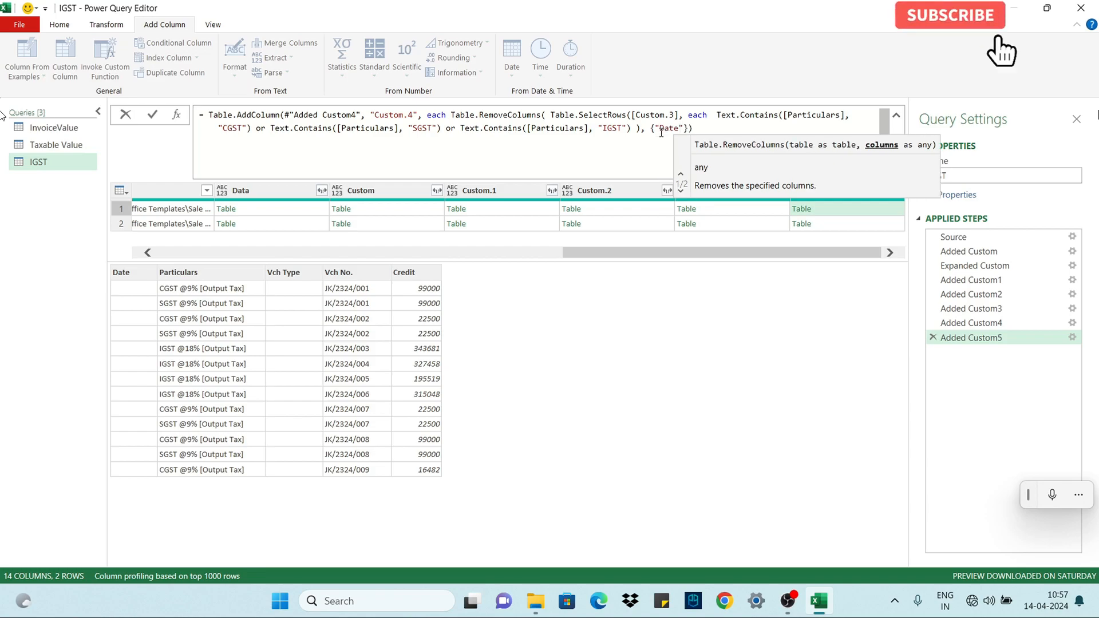
text(")
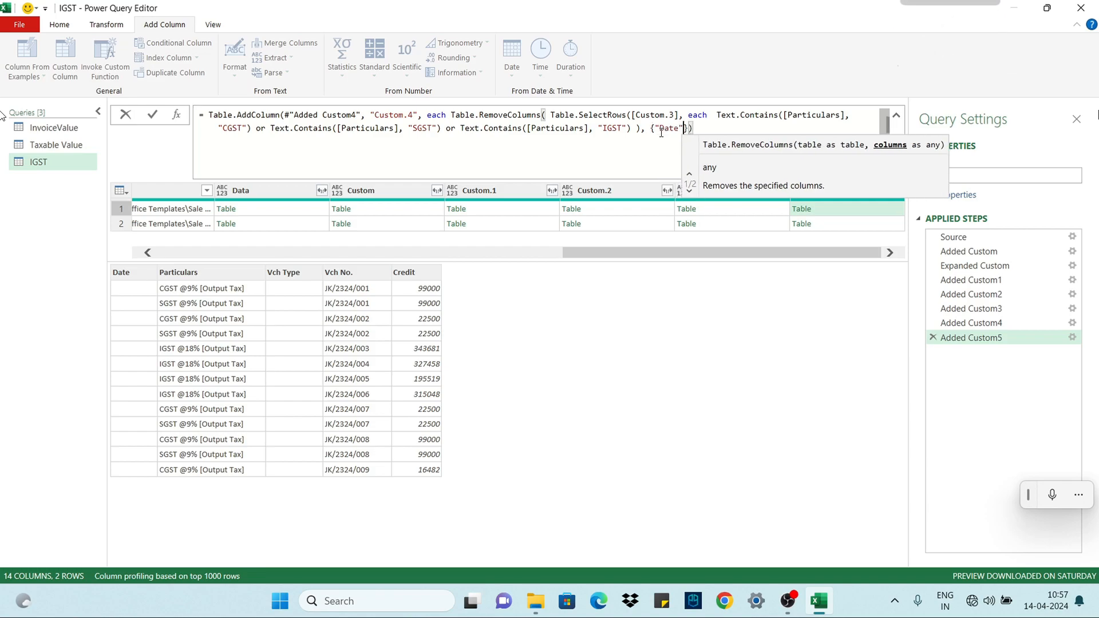
text(, "Vch Type")
key(Return)
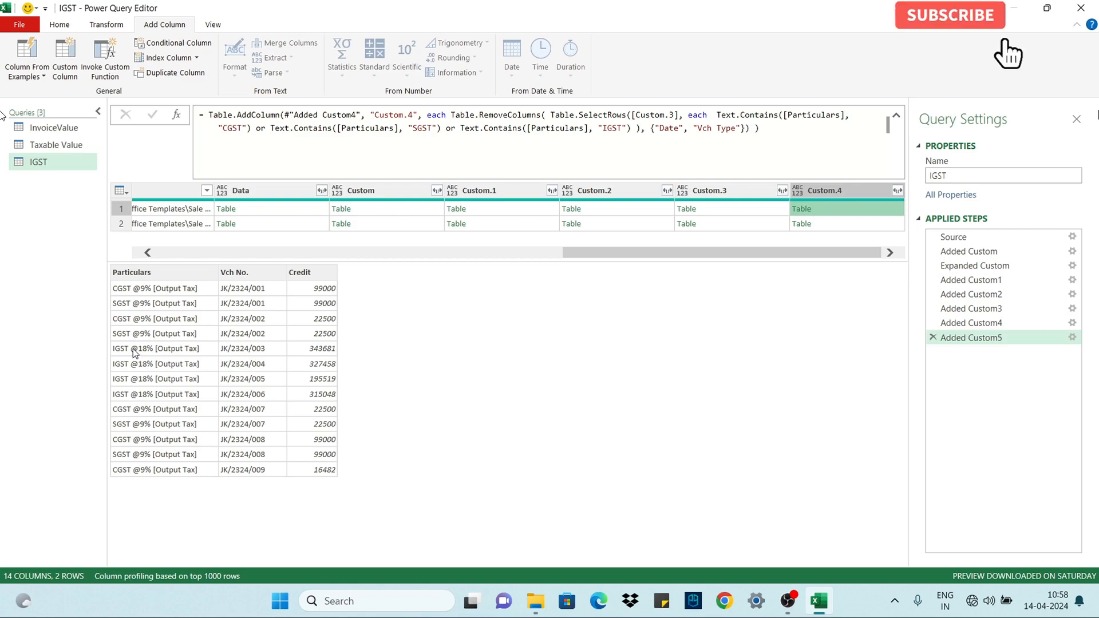
Filter the first file's Custom.4 table to Particulars containing IGST, and duplicate the IGST query as CGST
click(801, 209)
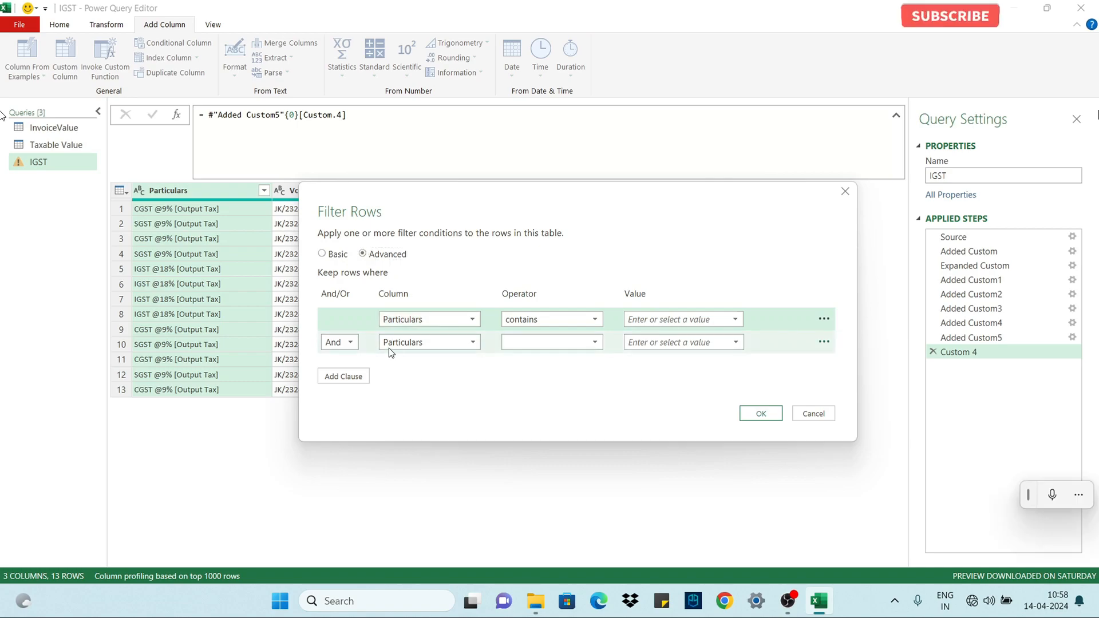
click(658, 318)
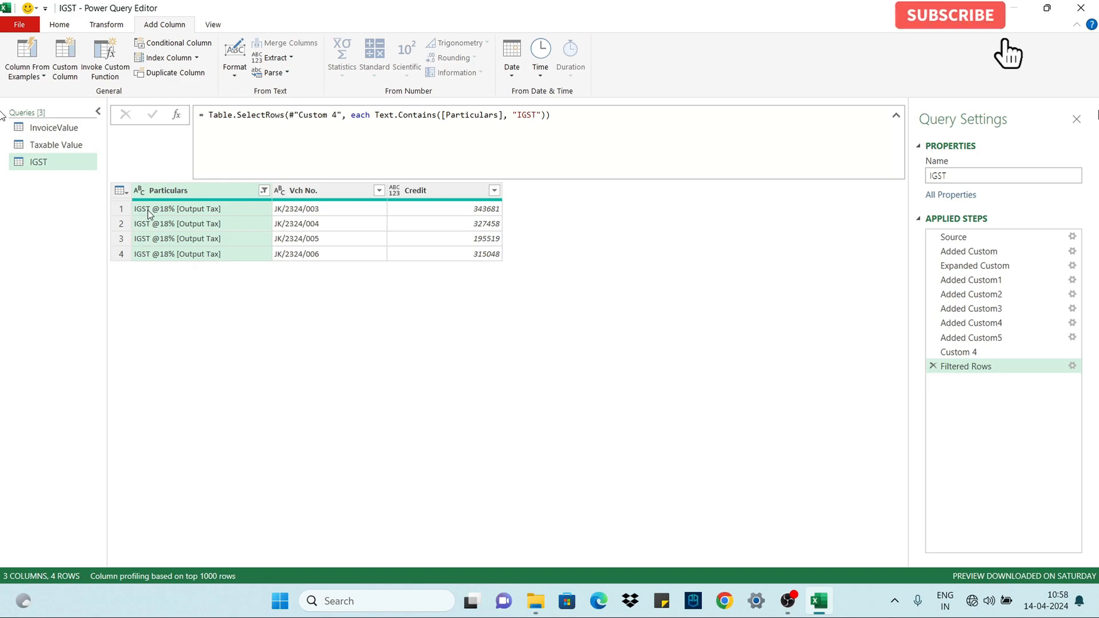
right_click(40, 161)
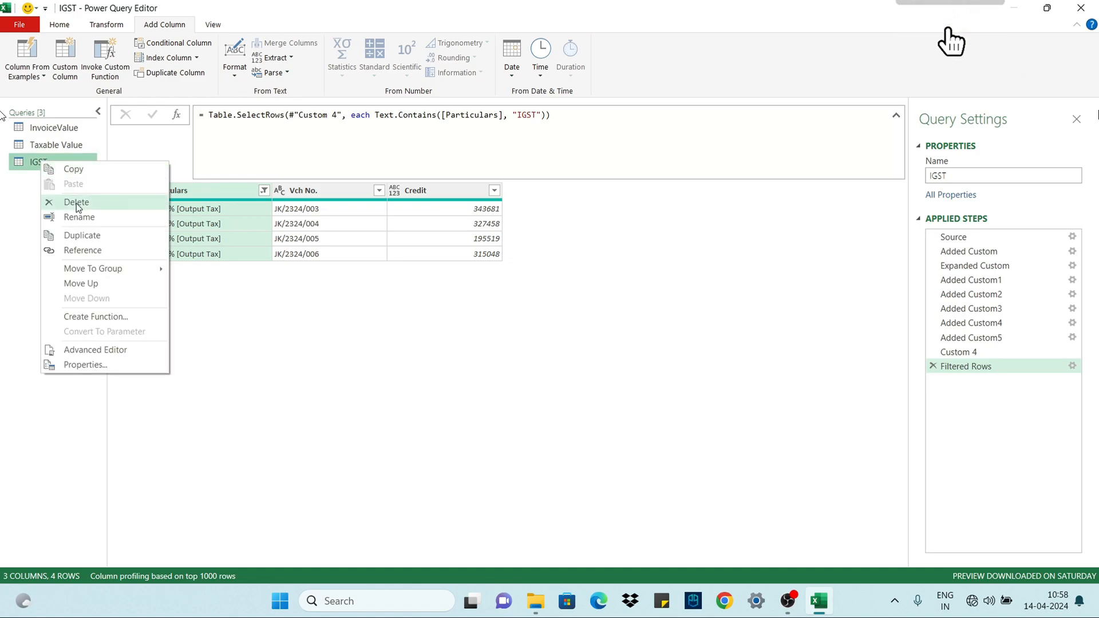
click(81, 237)
Duplicate the CGST query as SGST, and set each of the two queries' Text.Contains filter text to its own name
right_click(40, 179)
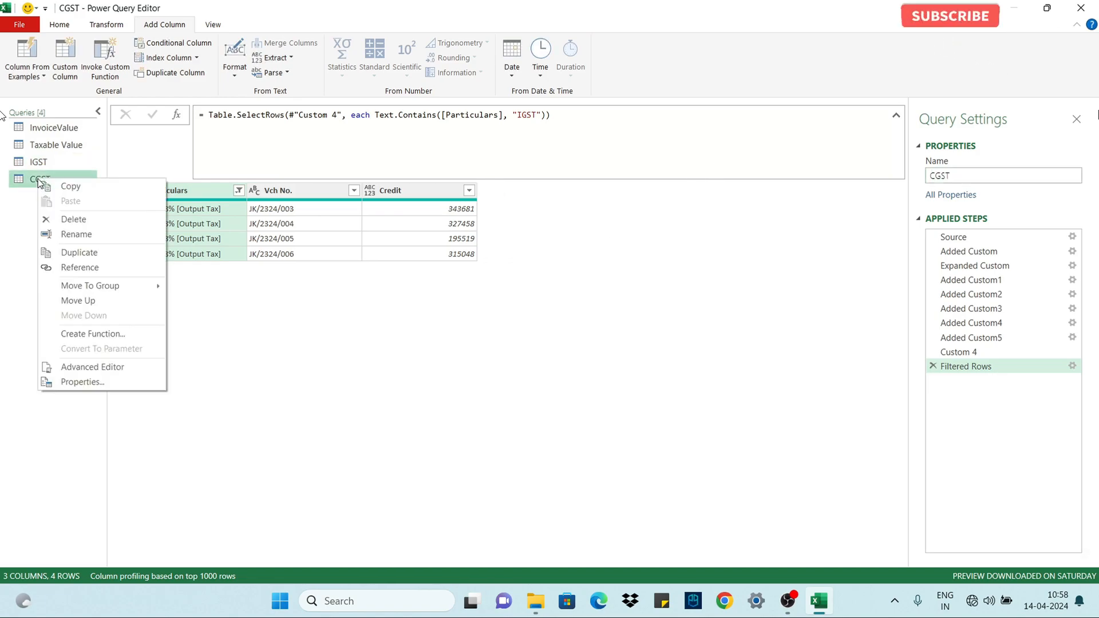
click(81, 251)
text(SGST)
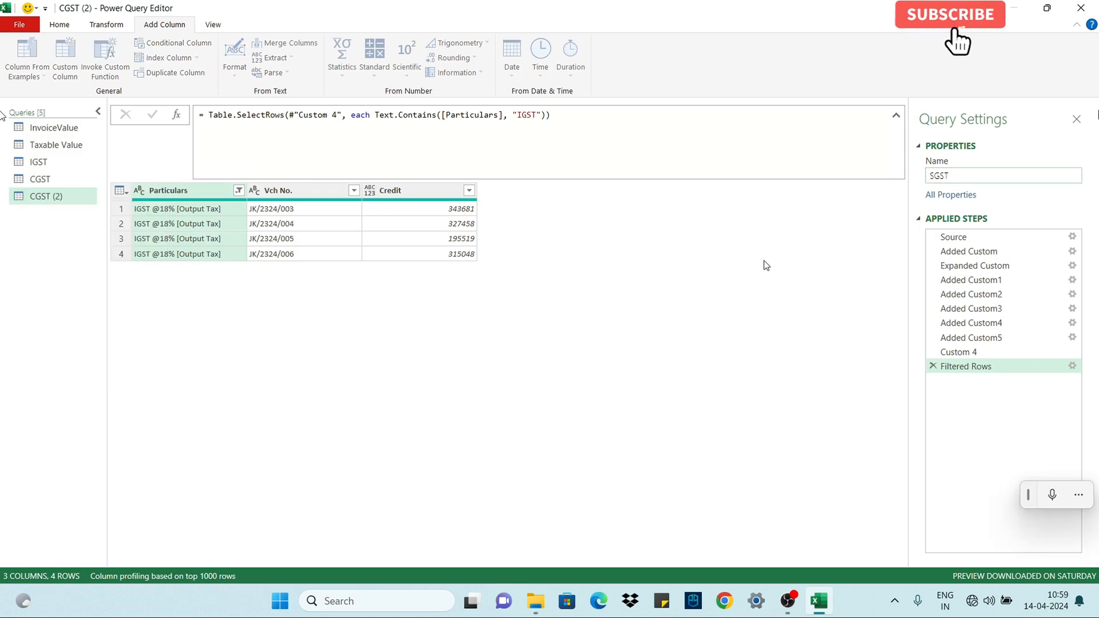
key(Return)
click(528, 114)
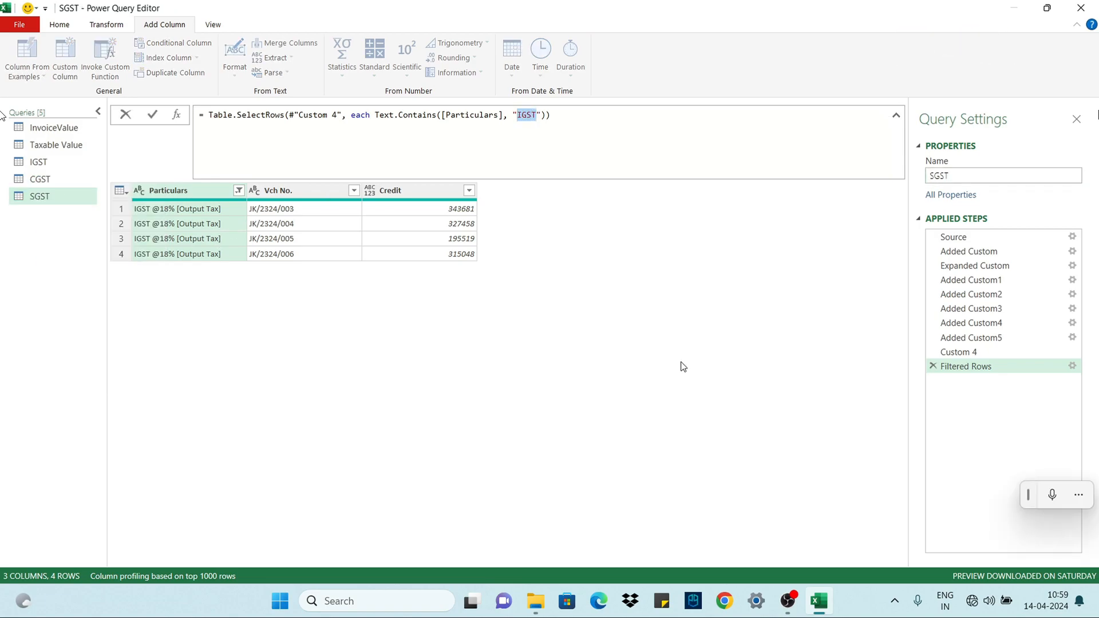
text(SGST)
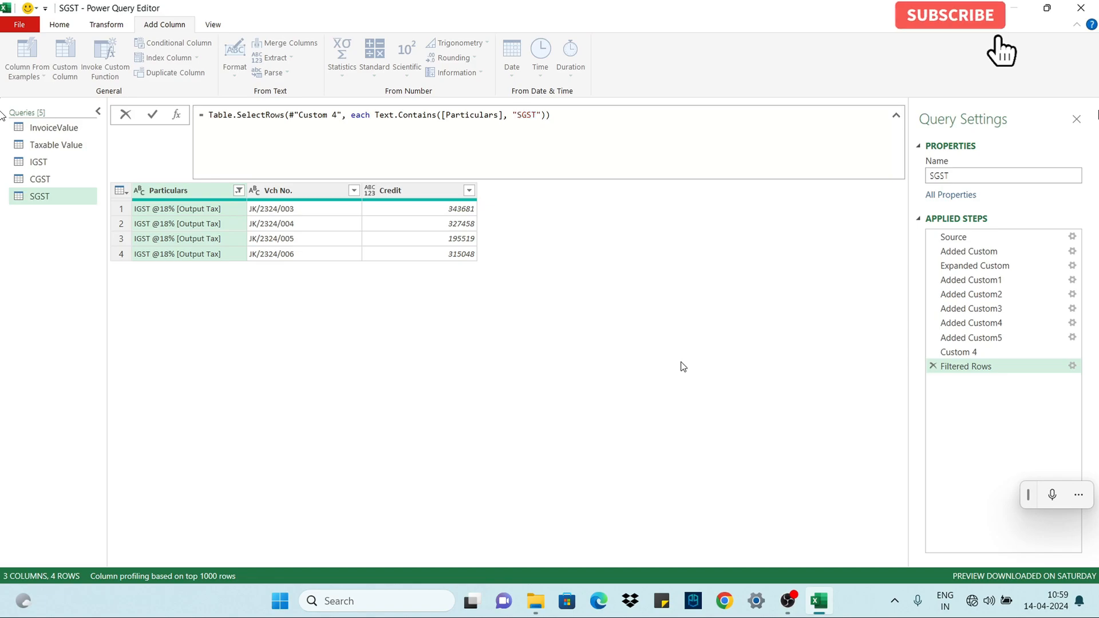
click(40, 179)
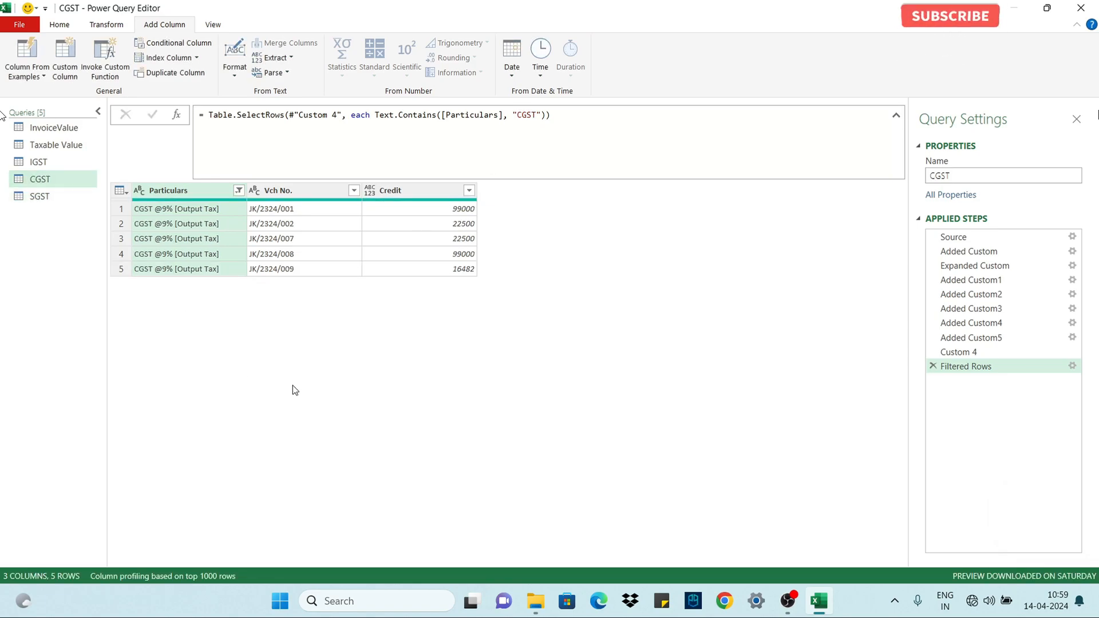
In the IGST query, replace the filter and drill-down steps with custom column Custom.5, Table.SelectRows([Custom.4], each Text.Contains([Particulars], "IGST"))
click(48, 130)
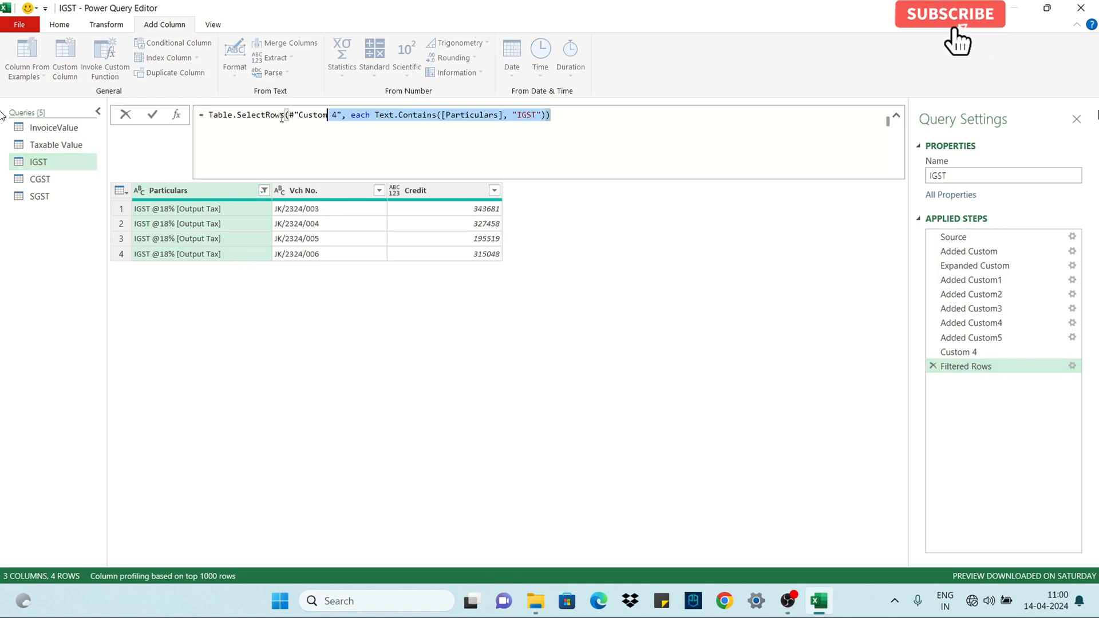
click(938, 352)
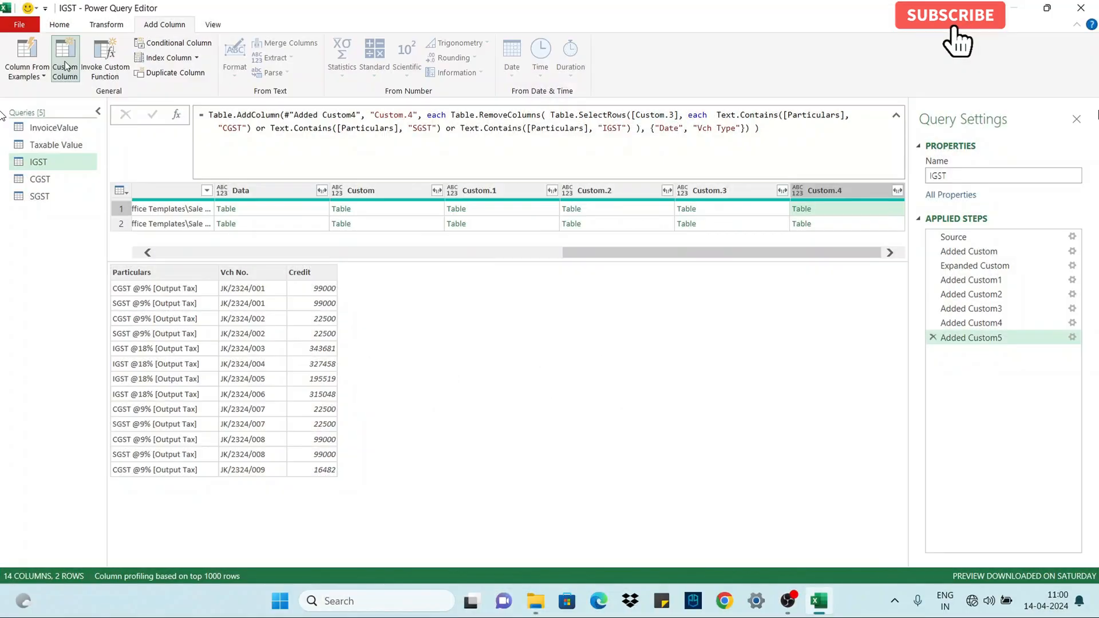
click(64, 57)
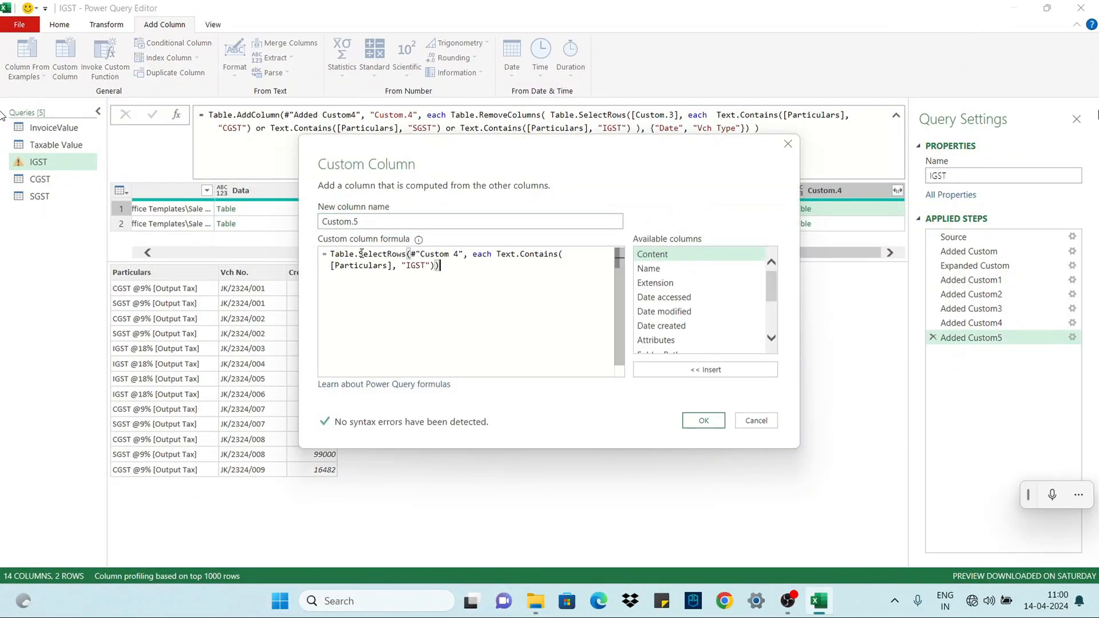
scroll(658, 338, down, 3)
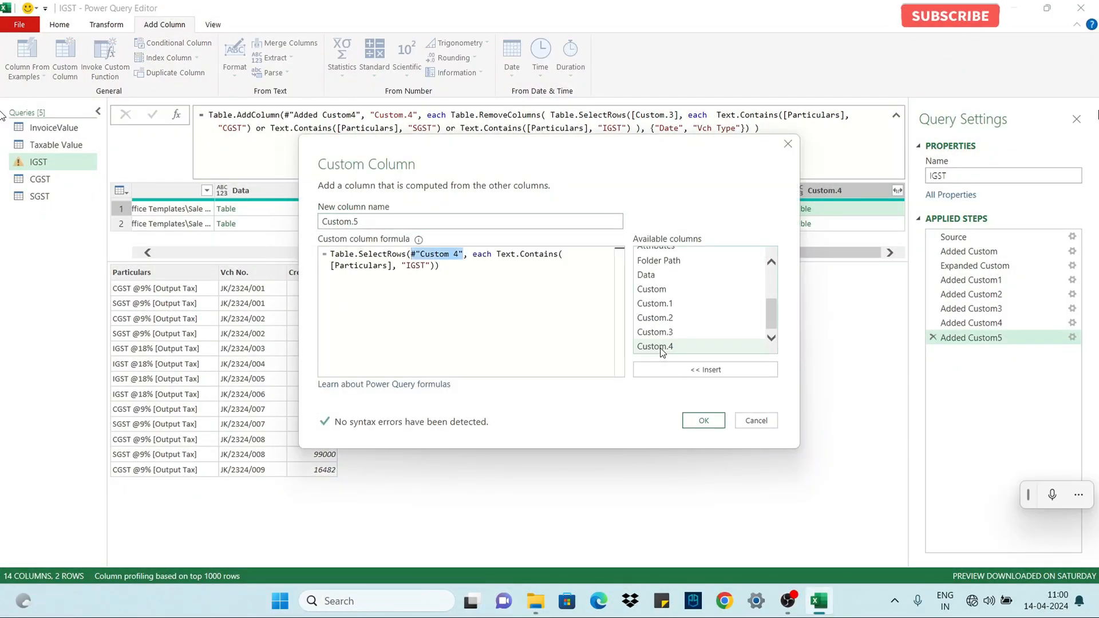
double_click(646, 346)
click(703, 420)
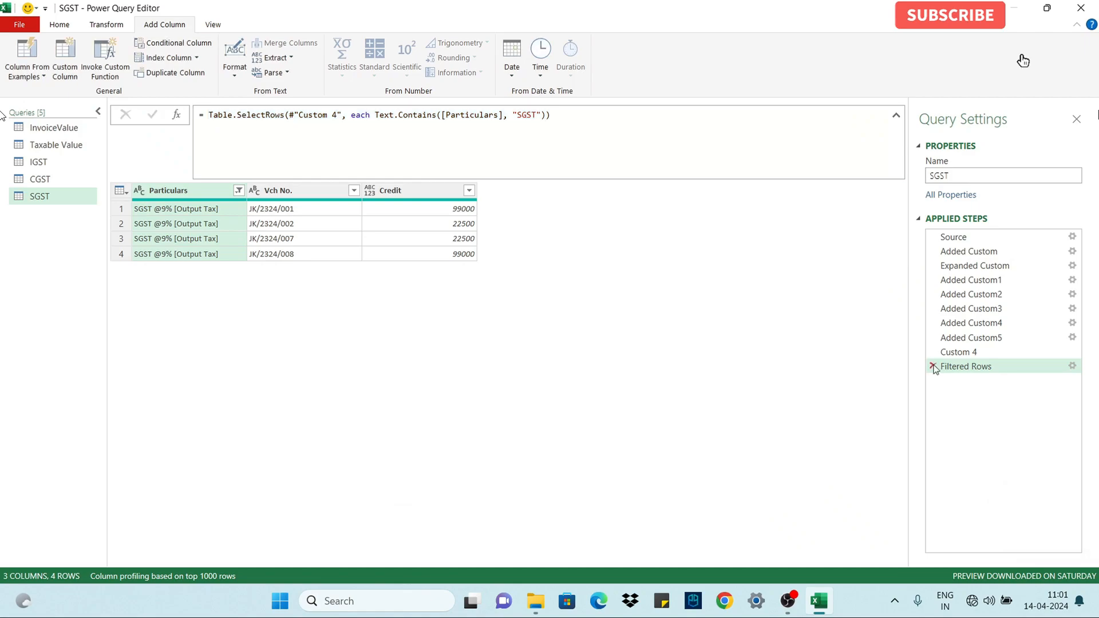
In the SGST query, replace the filter and drill-down steps with custom column Custom.5, selecting [Custom.4] rows whose Particulars contain "SGST"
click(933, 365)
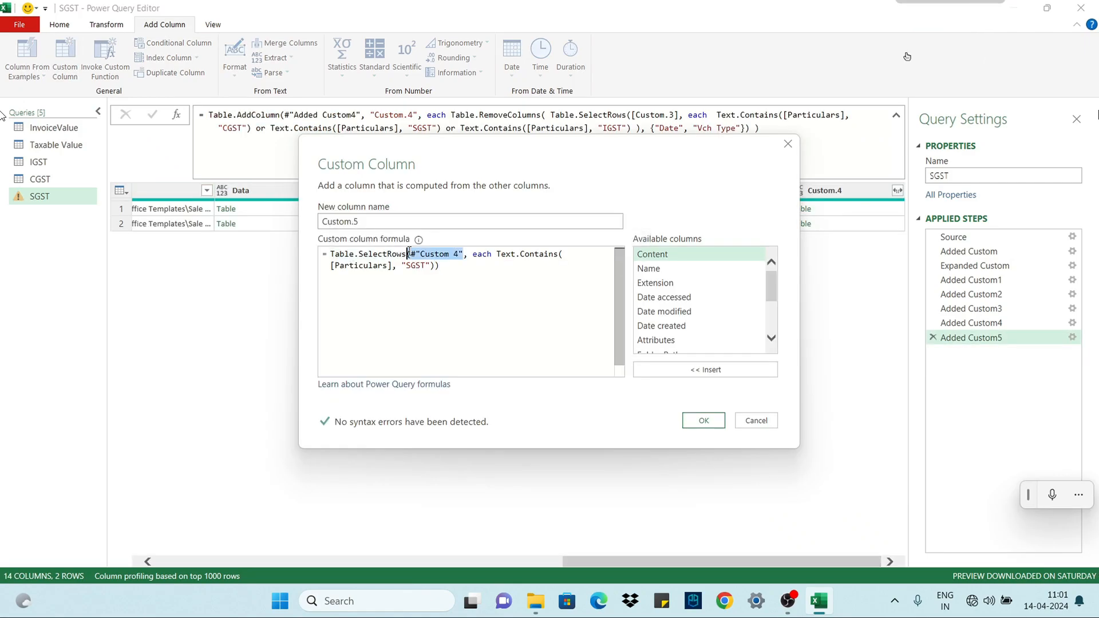
click(703, 420)
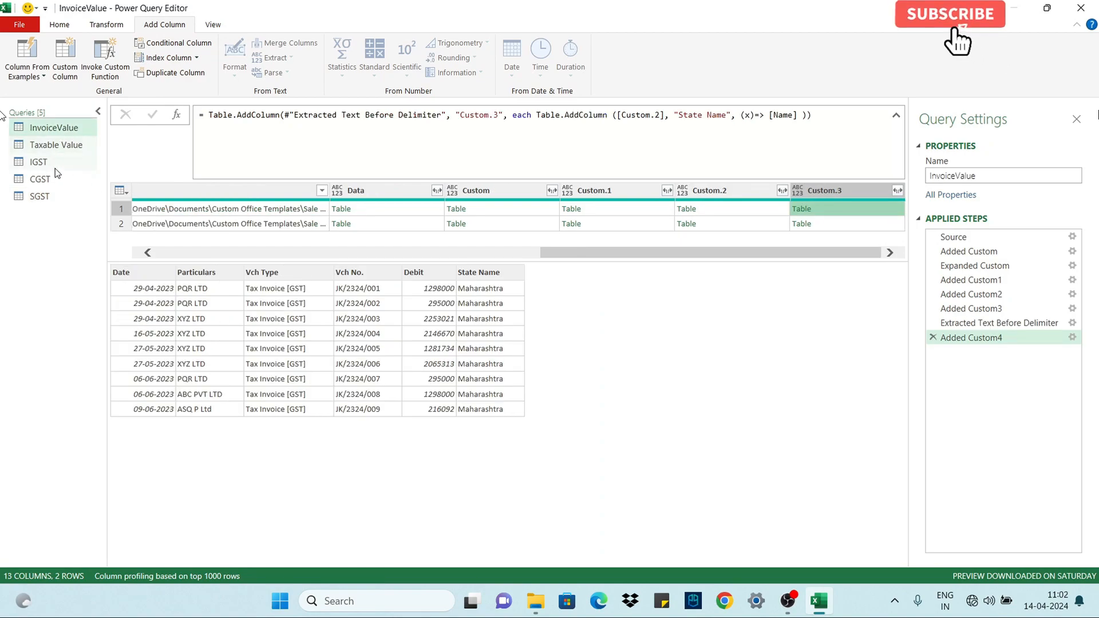
Drill down InvoiceValue's Custom.3 column into a list and wrap it in Table.Combine to append the files' tables
right_click(834, 192)
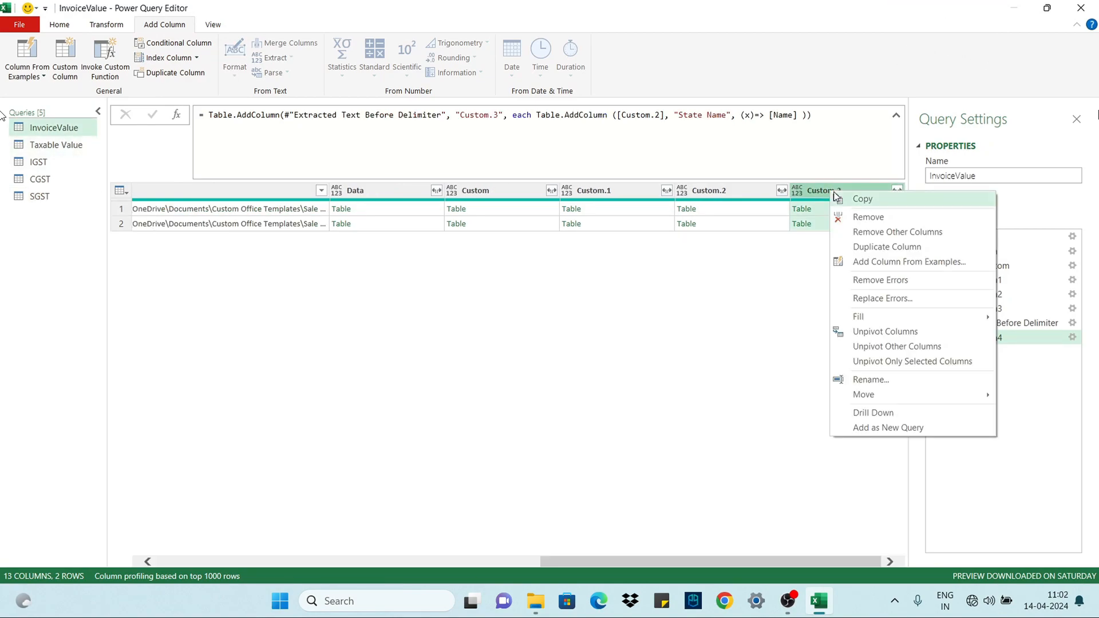
click(824, 209)
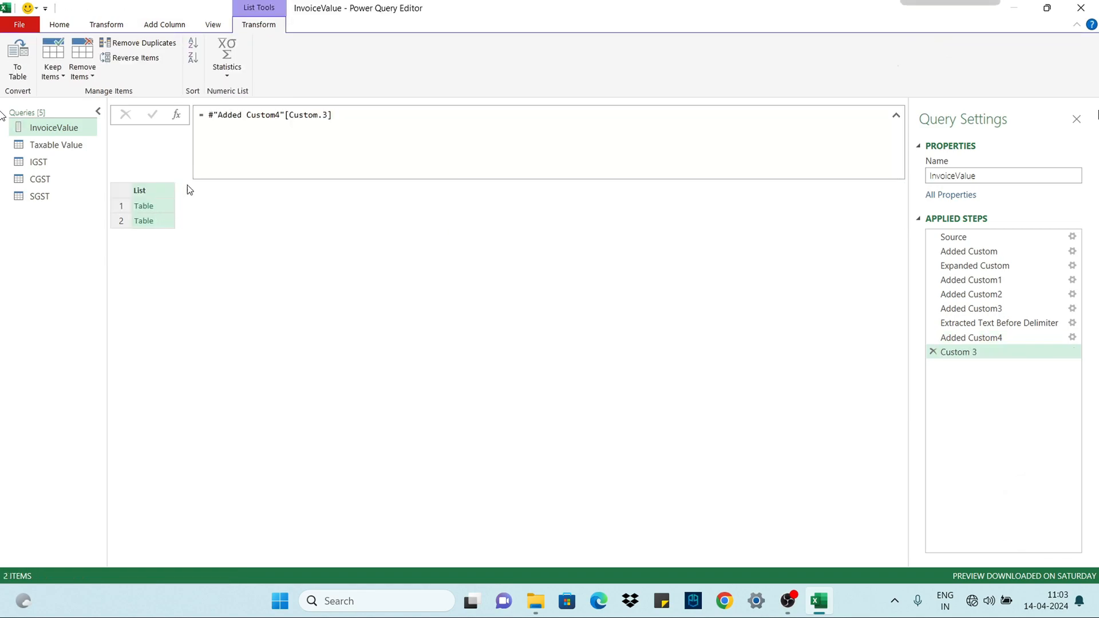
click(283, 125)
text(Table.)
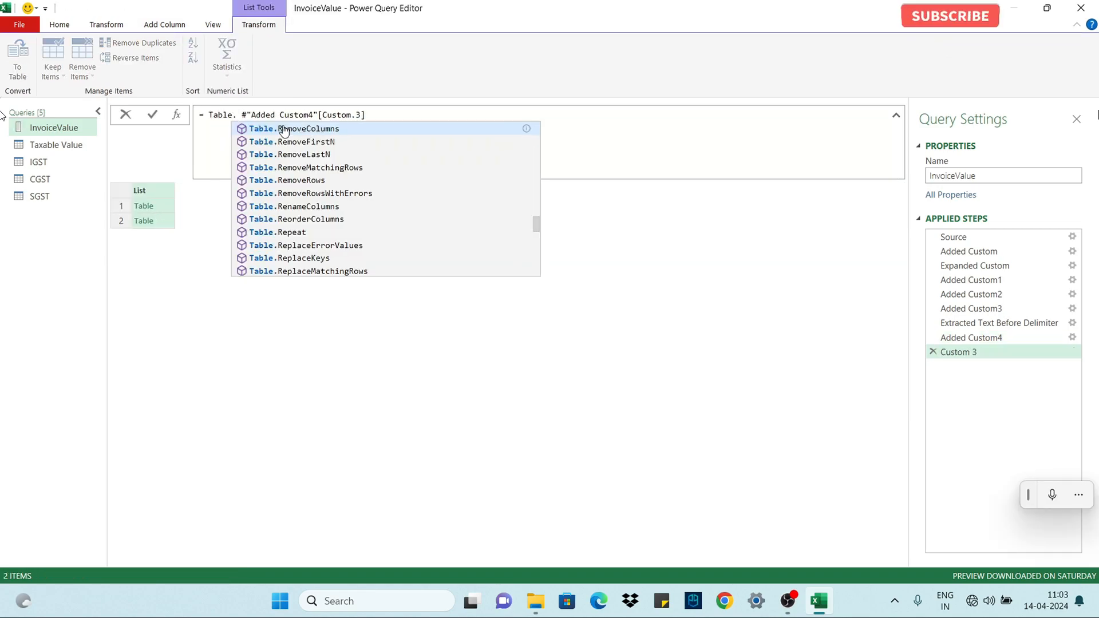
text(Combine()
key(End)
text())
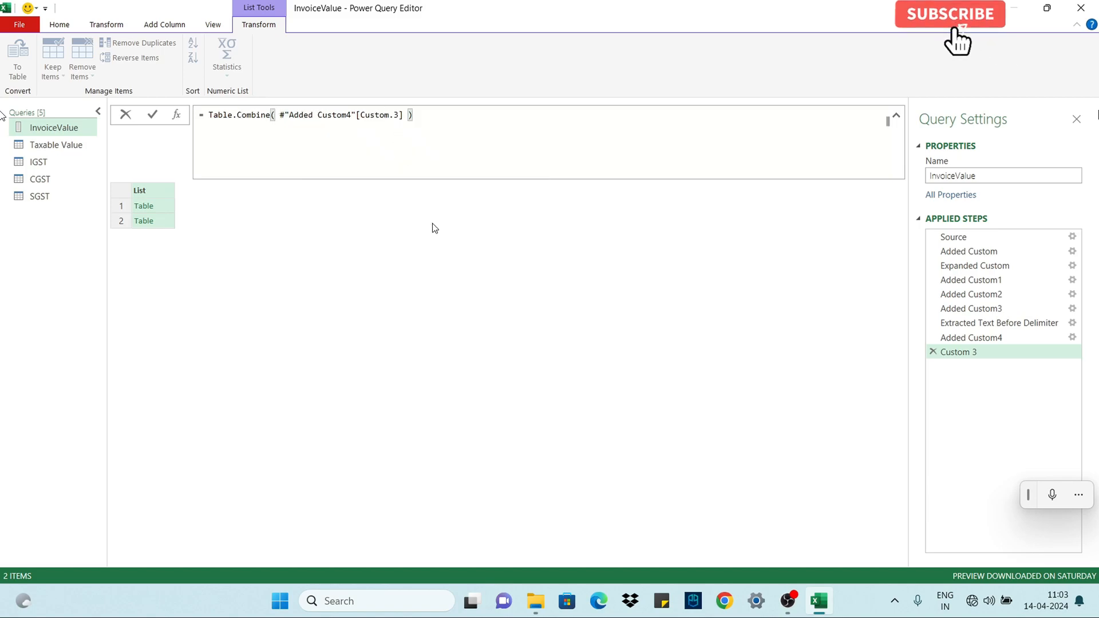
key(Return)
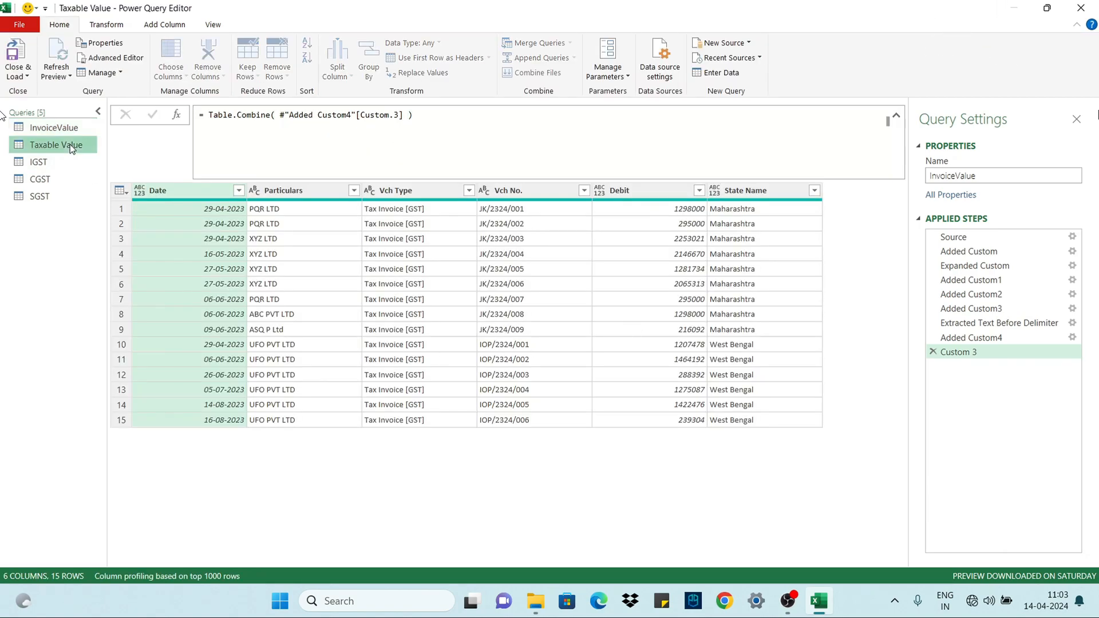
In the Taxable Value query, drill down Custom.5 into a list and wrap it in Table.Combine
click(70, 144)
right_click(840, 192)
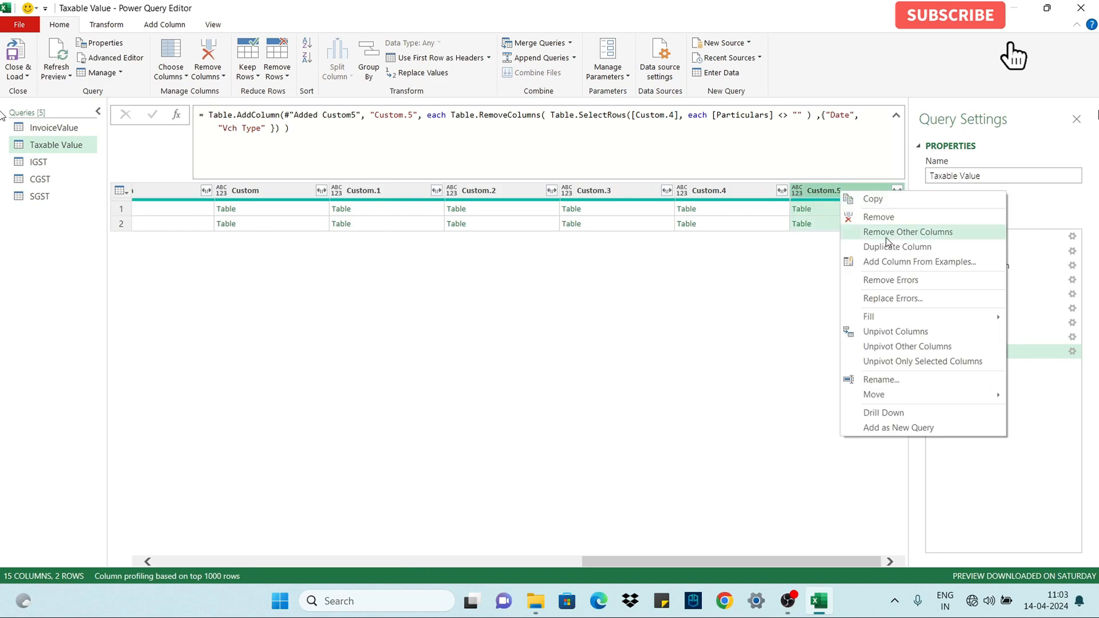
click(883, 412)
text(Table.Combine()
key(End)
text())
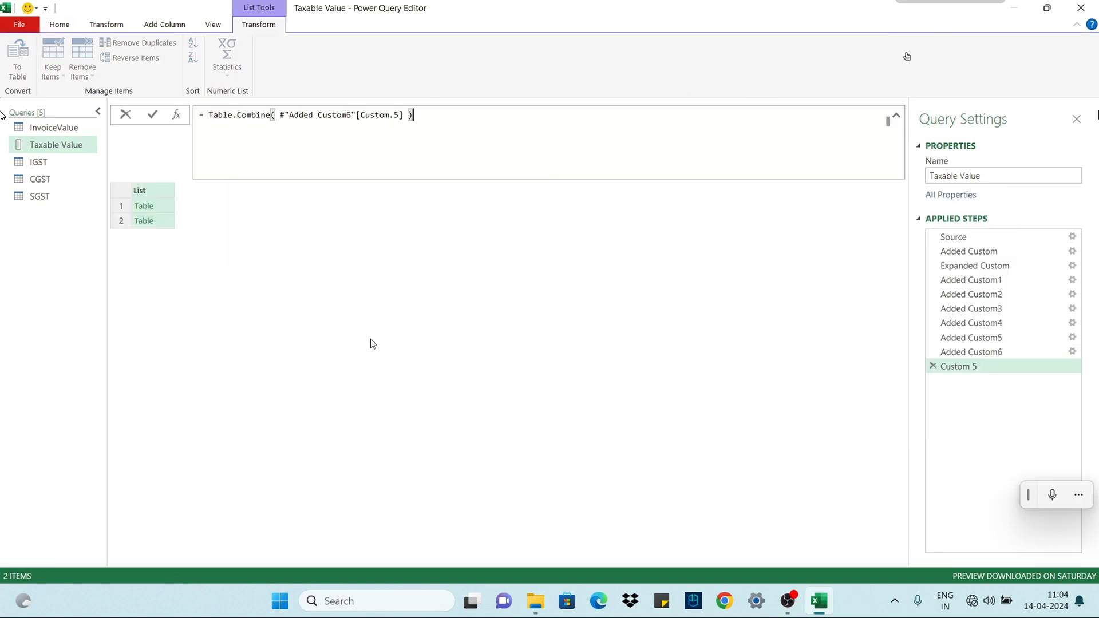
key(Return)
In the IGST query, drill down Custom.5 and combine its per-file tables with Table.Combine
click(38, 162)
right_click(847, 192)
click(883, 412)
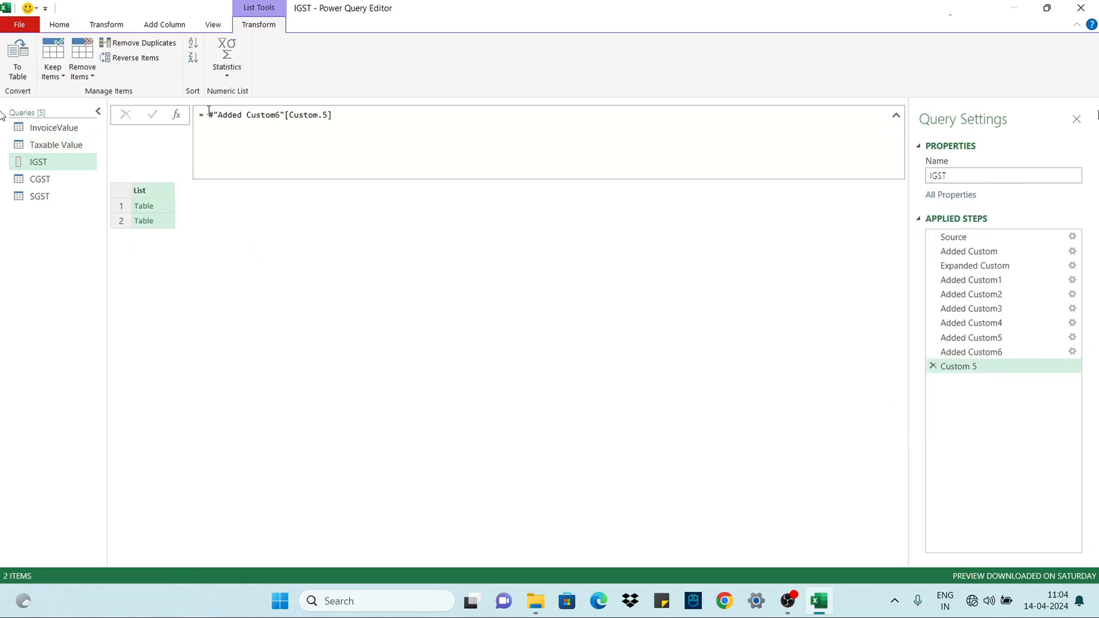
click(209, 112)
text(Table.Combine()
key(End)
text())
key(Return)
In the CGST query, drill down Custom.5 and combine its per-file tables with Table.Combine
click(39, 180)
right_click(819, 192)
click(859, 412)
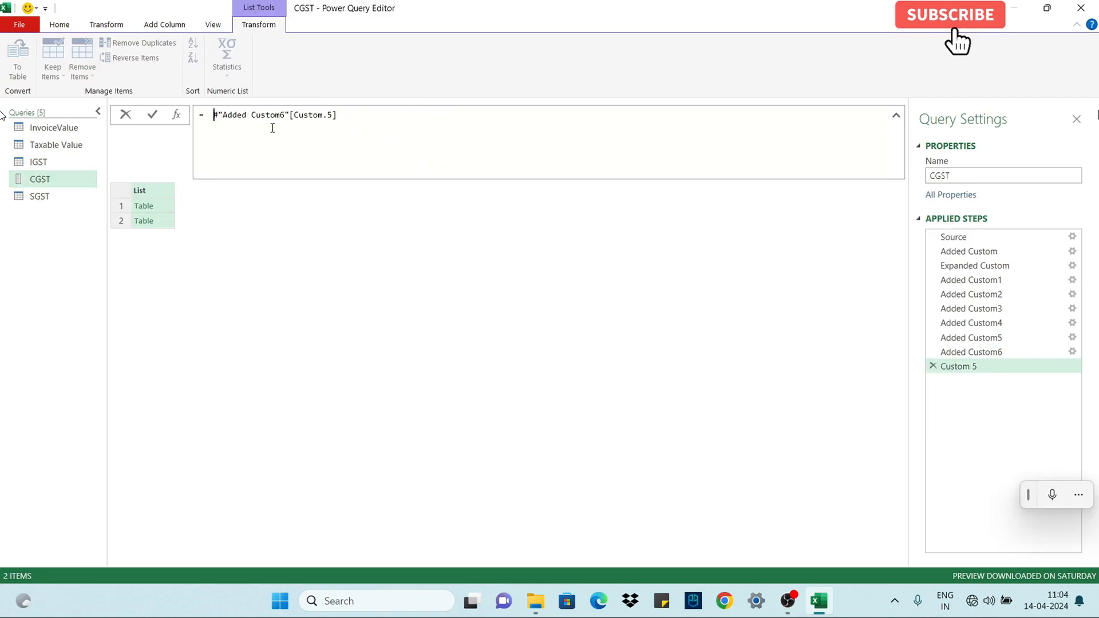
text(Table.Combine()
key(End)
text())
key(Return)
In the SGST query, drill down Custom.5 and combine its per-file tables with Table.Combine
click(39, 196)
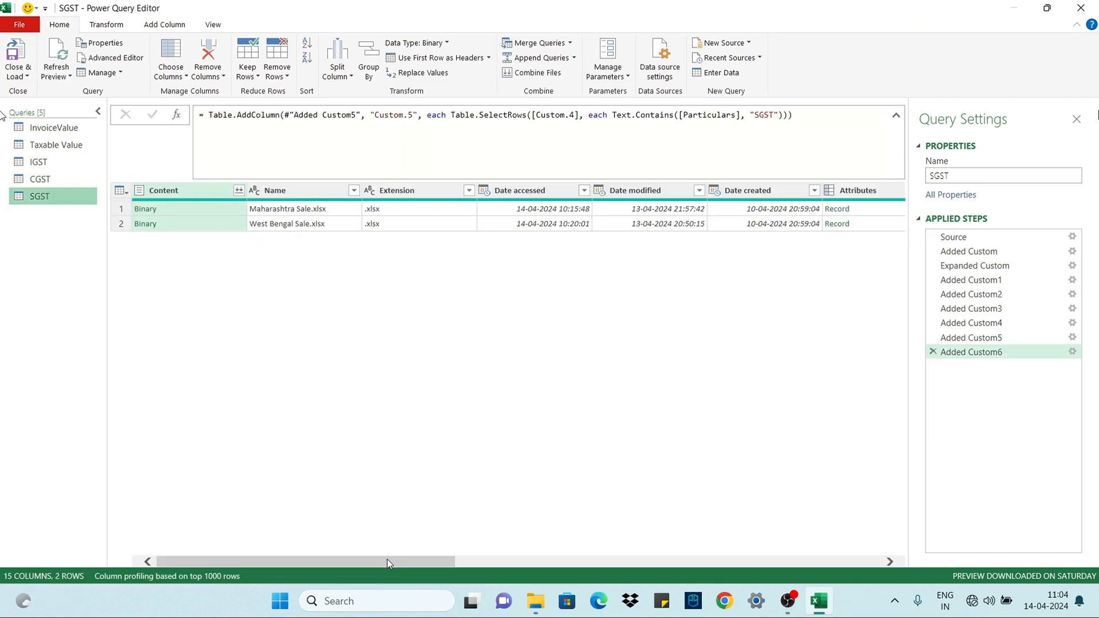
drag(387, 562, 813, 563)
right_click(830, 191)
click(864, 412)
click(209, 114)
text(Table.Combine()
key(End)
text())
key(Return)
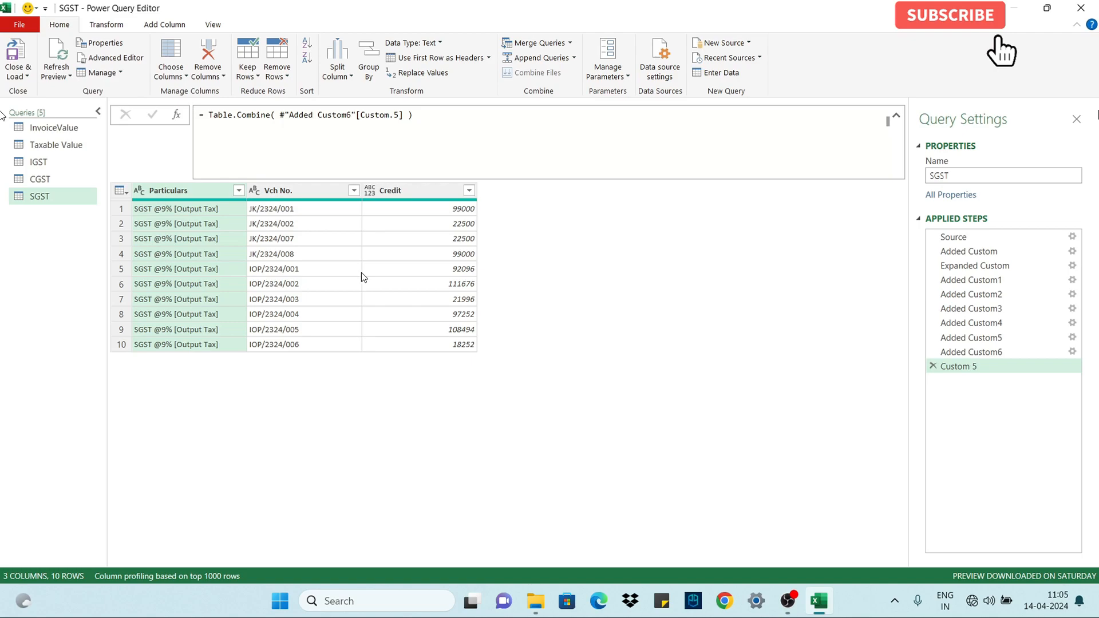
Merge the InvoiceValue query with Taxable Value, matching on Vch No. with a Left Outer join
click(50, 134)
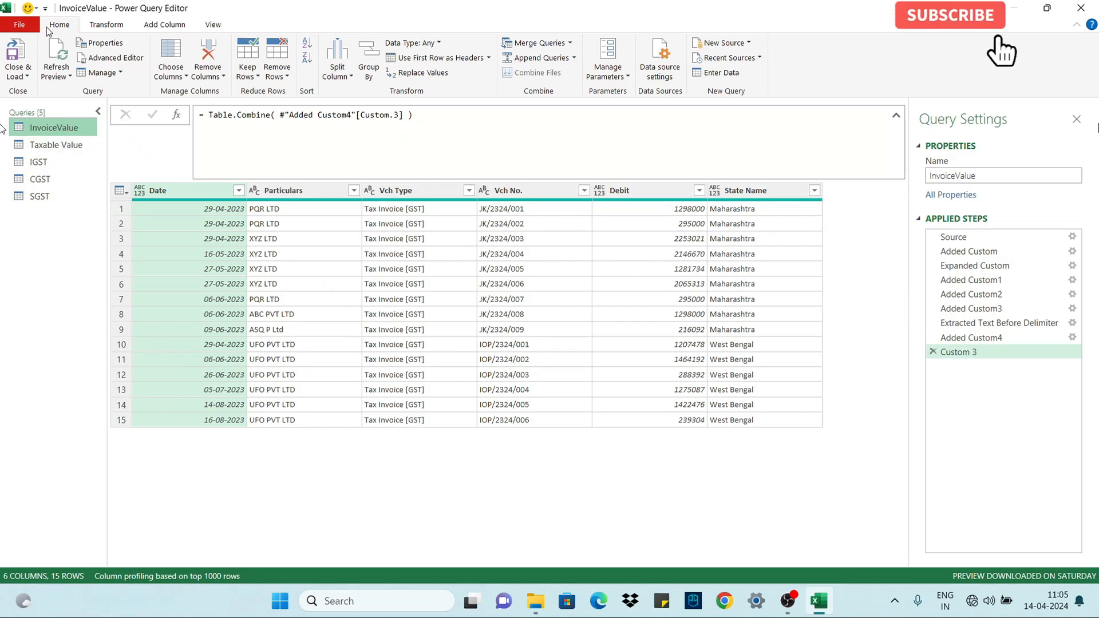
click(571, 43)
click(547, 59)
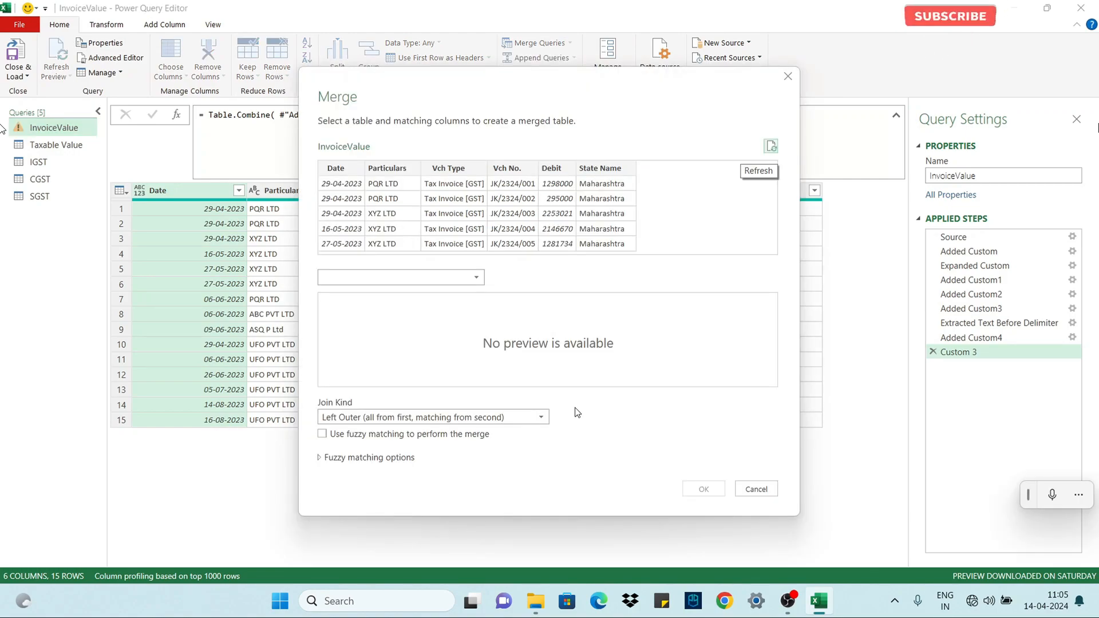
click(400, 278)
click(357, 349)
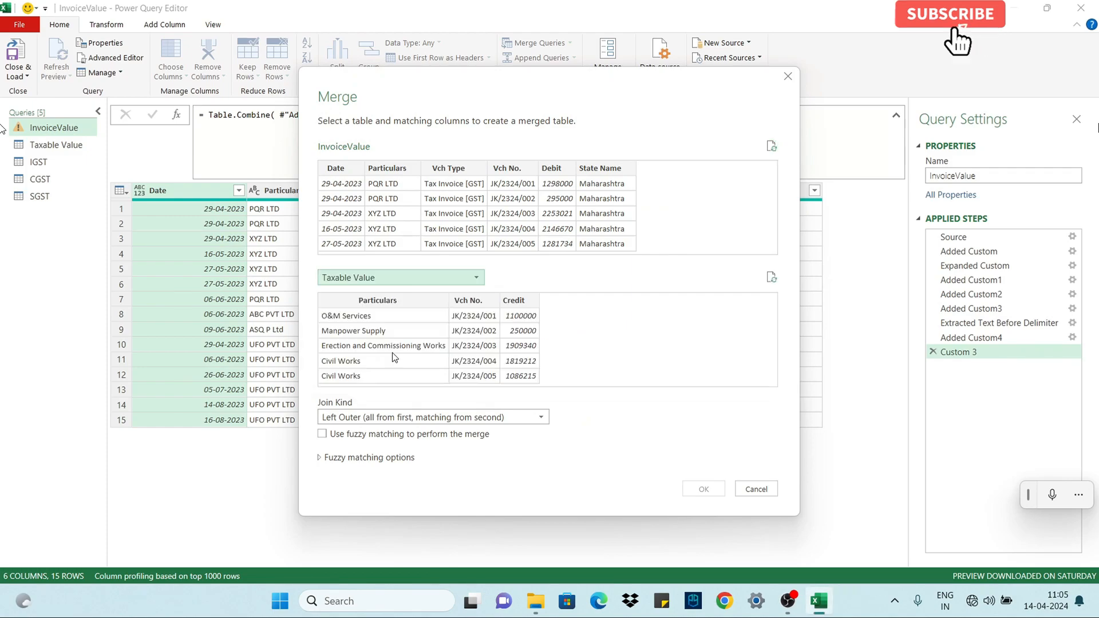
click(517, 169)
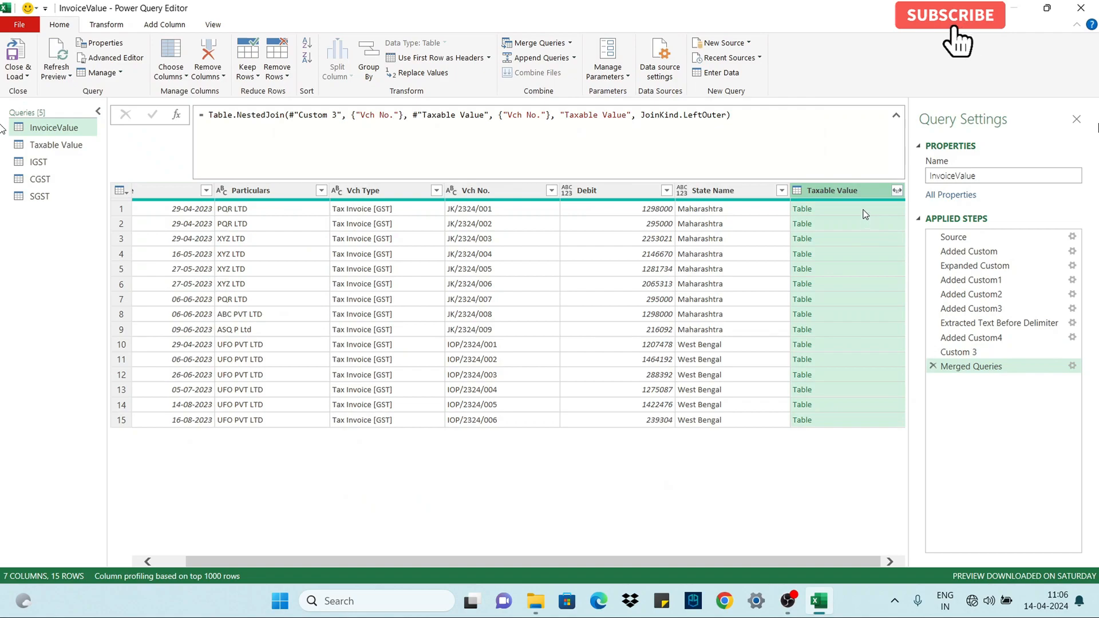
Preview a nested table in the merged Taxable Value column and expand only its Particulars and Credit fields
click(864, 211)
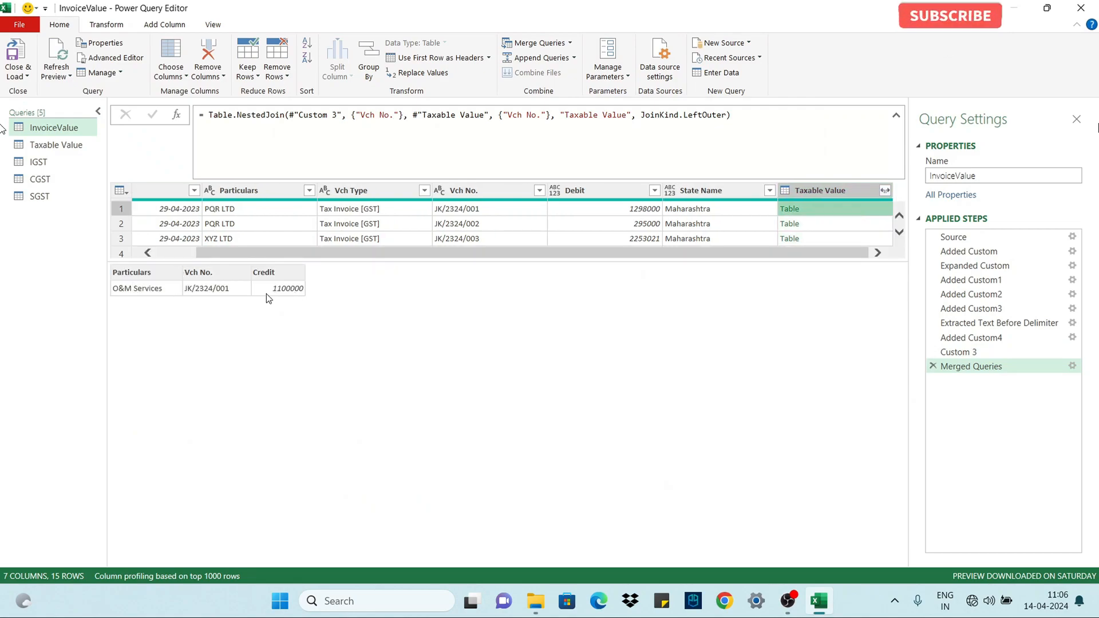
click(885, 190)
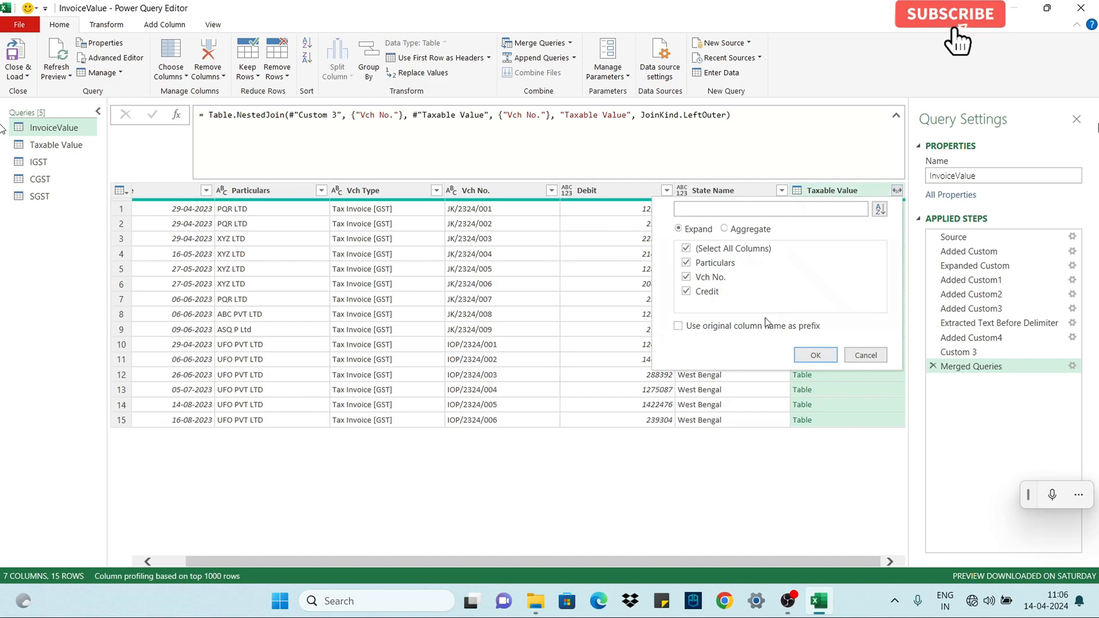
click(686, 248)
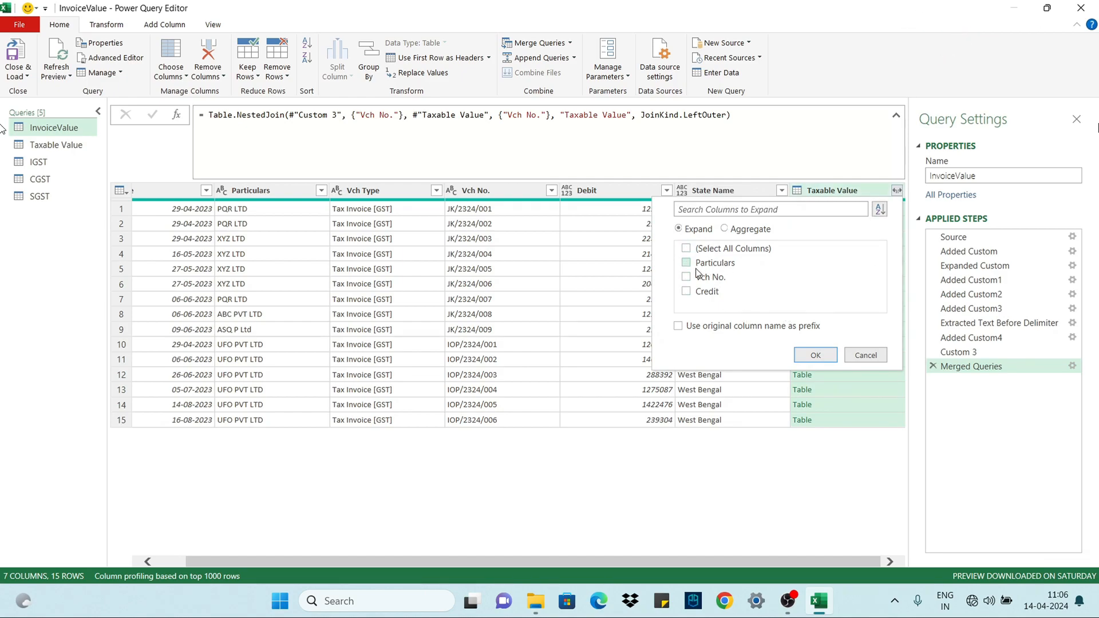
click(714, 268)
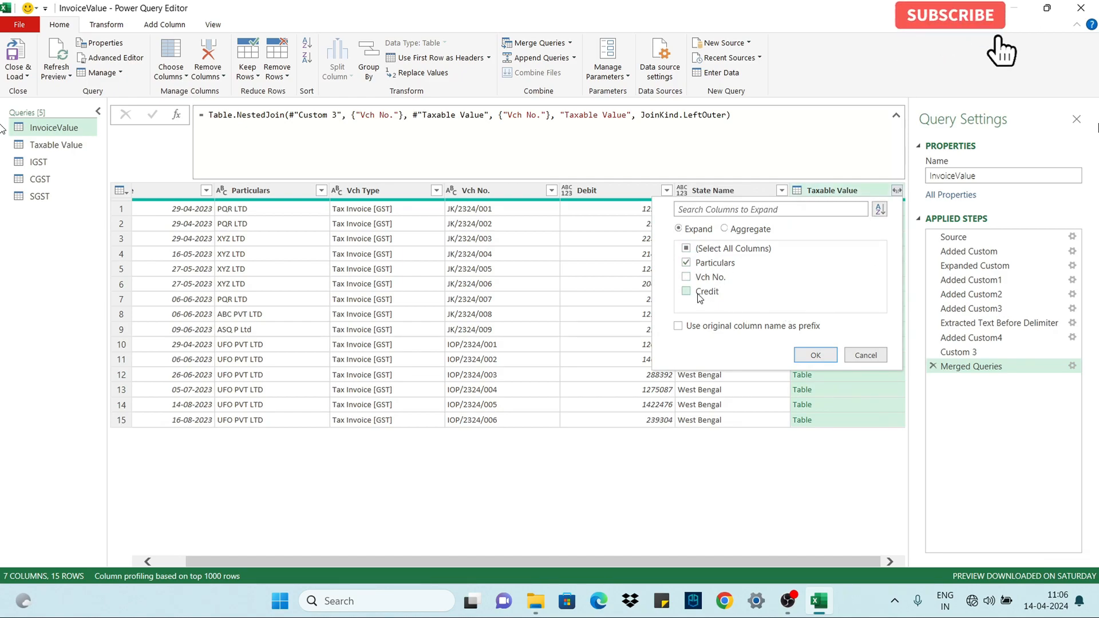
click(701, 291)
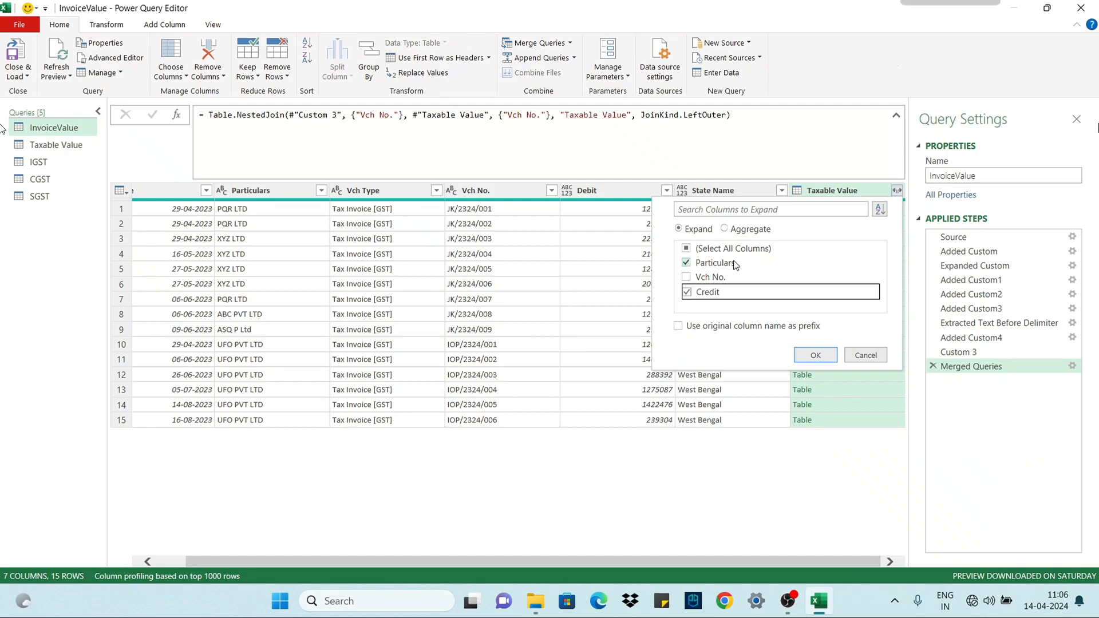
click(815, 355)
Rename the two expanded columns as Type Of Supply and Taxable Value in the Table.ExpandTableColumn formula
drag(633, 115, 749, 114)
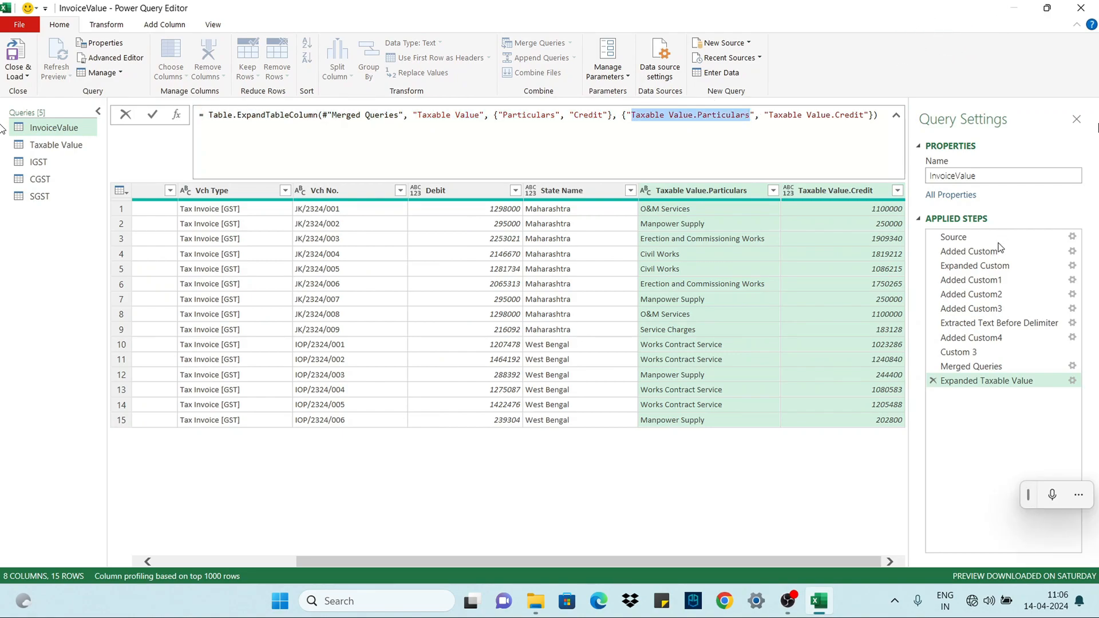
text(Type Of Suppliy)
key(BackSpace)
key(BackSpace)
key(BackSpace)
key(BackSpace)
key(BackSpace)
key(BackSpace)
key(BackSpace)
key(Return)
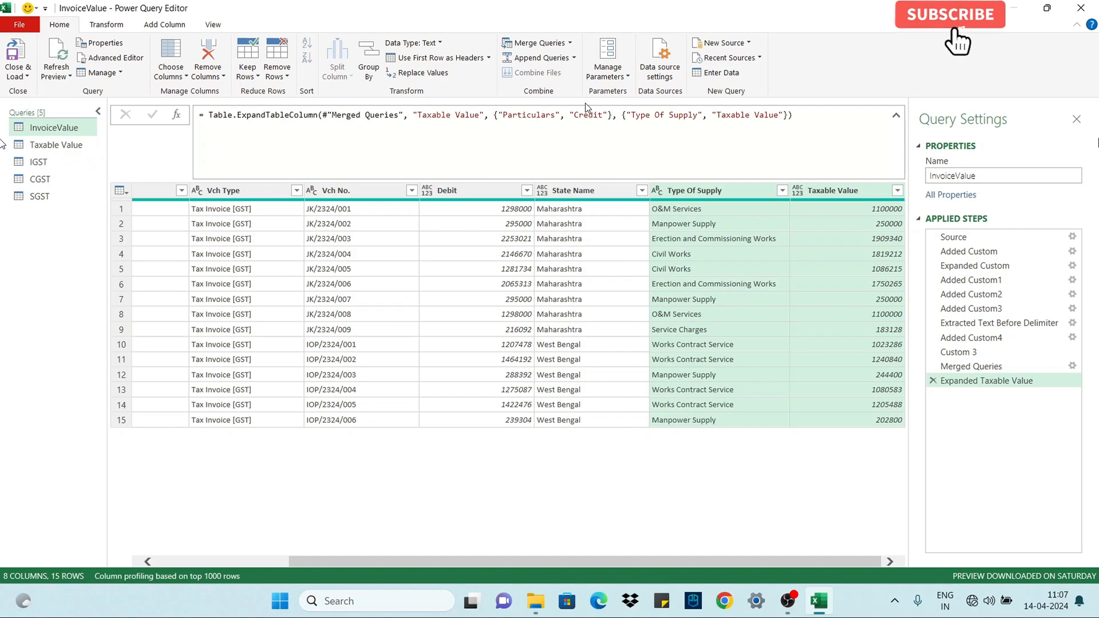
Merge InvoiceValue with the IGST query on Vch No. using a Left Outer join
click(570, 43)
click(538, 57)
click(506, 168)
click(430, 299)
click(704, 489)
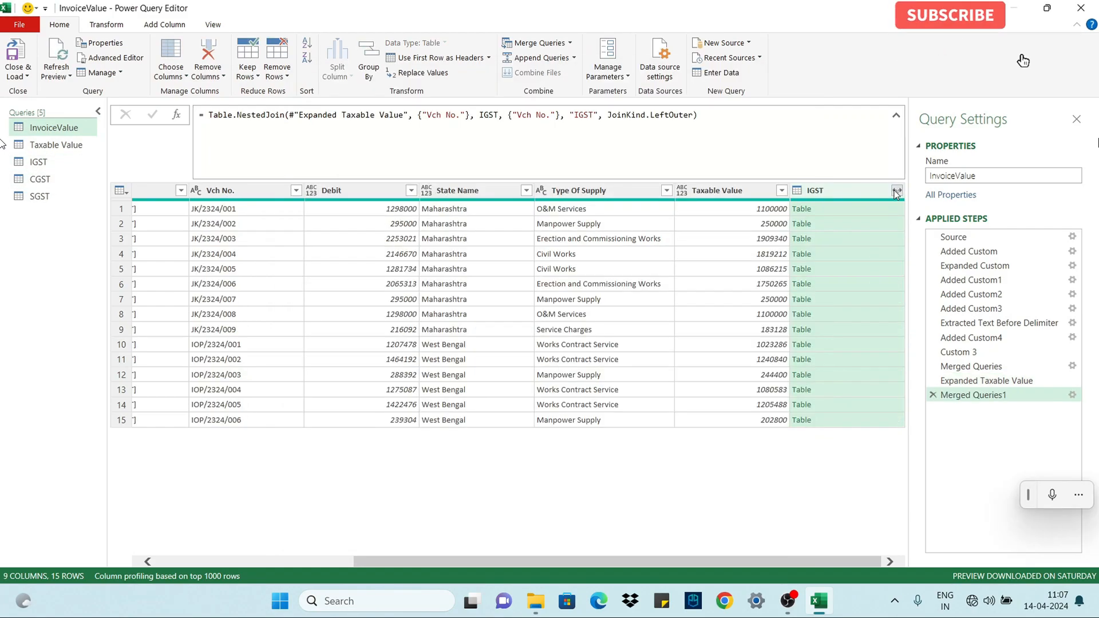
Expand only the Credit field from the merged IGST column and name the resulting column IGST
click(850, 237)
click(884, 190)
click(674, 247)
click(675, 292)
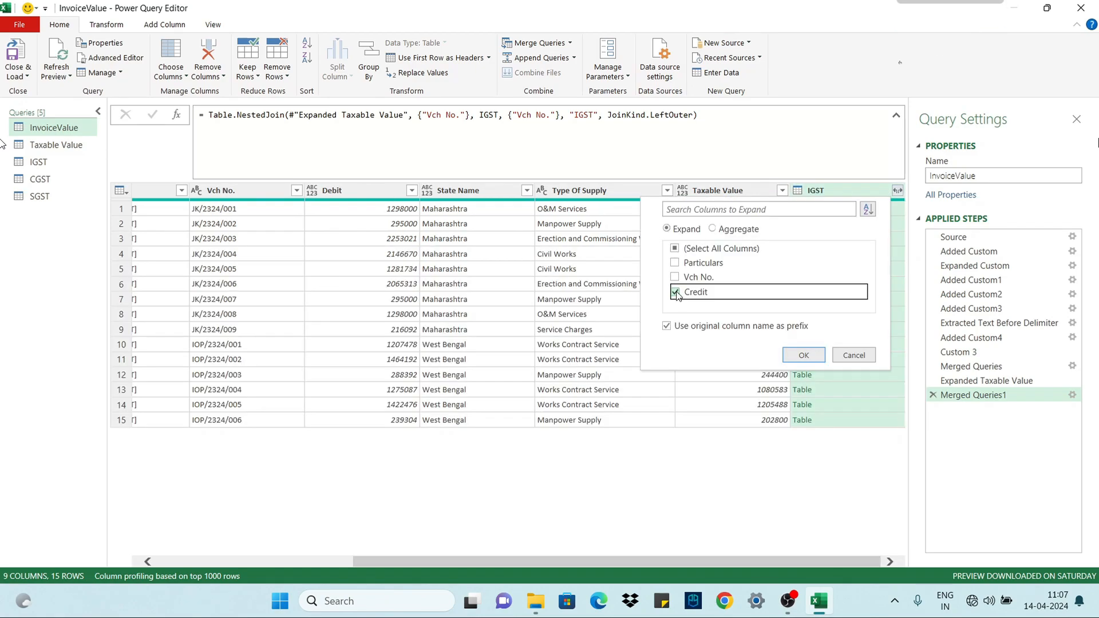
click(804, 355)
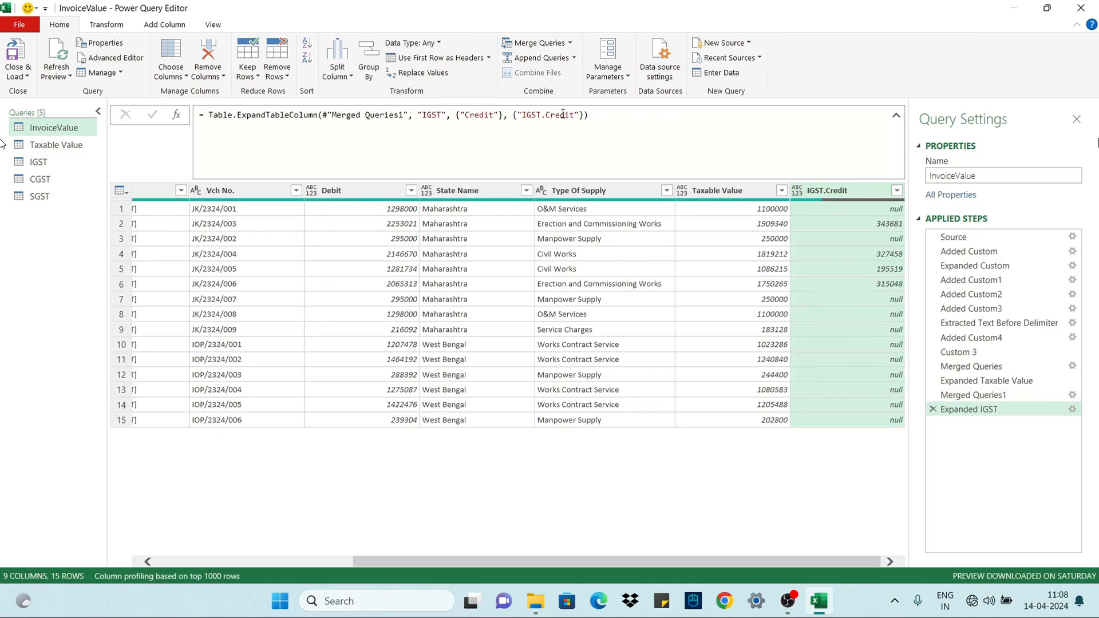
Merge InvoiceValue with the CGST query on Vch No. using a Left Outer join
click(569, 43)
click(548, 58)
click(476, 277)
click(348, 292)
click(511, 169)
click(433, 302)
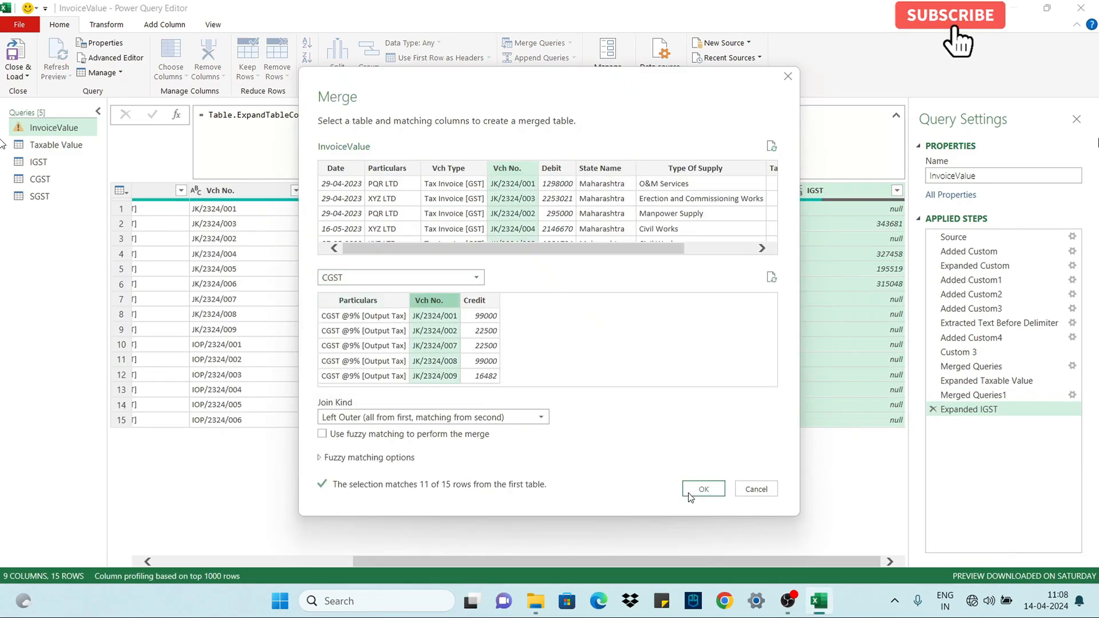
click(699, 491)
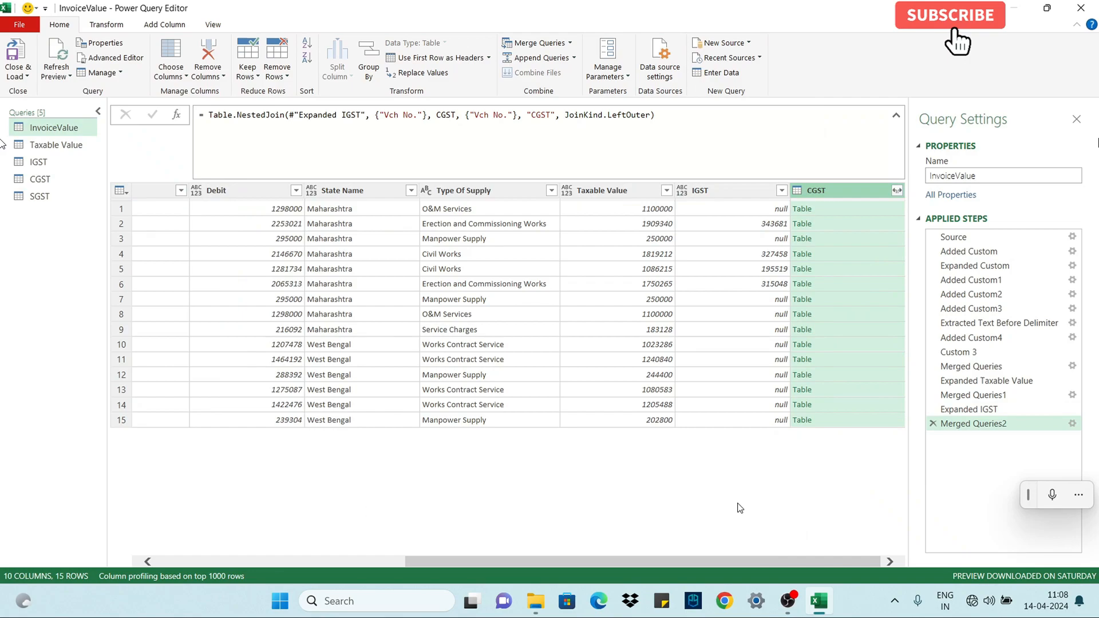
Expand only the Credit field from the merged CGST column and name the resulting column CGST
click(897, 191)
click(687, 248)
click(687, 292)
click(817, 355)
drag(541, 115, 574, 115)
key(BackSpace)
click(153, 115)
Merge InvoiceValue with the SGST query on Vch No. using a Left Outer join
click(570, 43)
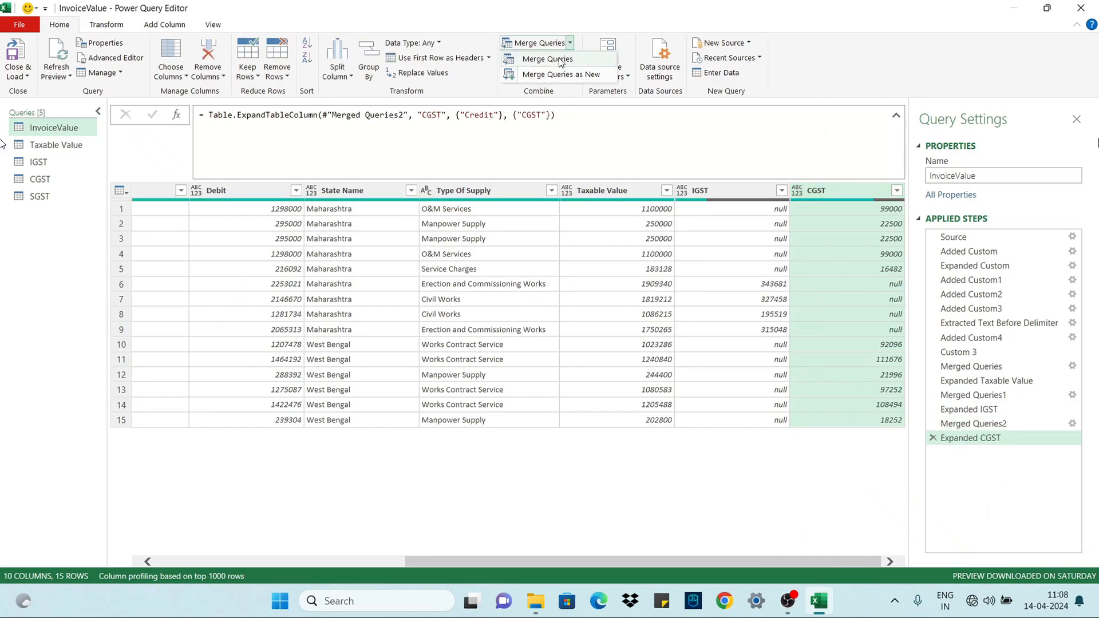
click(547, 59)
click(476, 276)
click(349, 334)
click(511, 168)
click(434, 301)
click(699, 490)
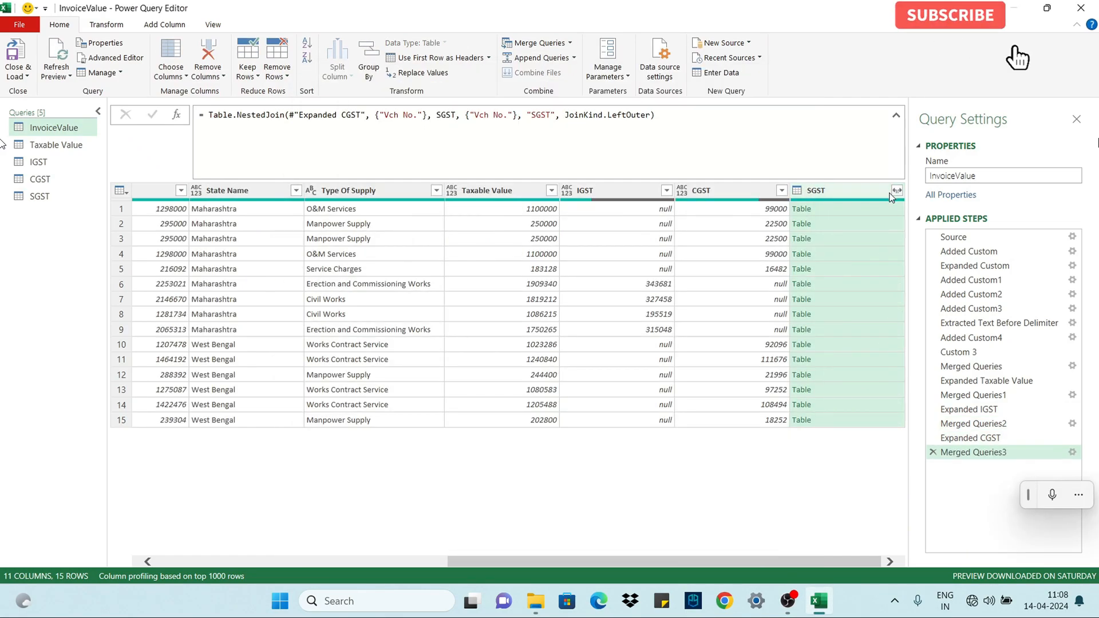
Expand only the Credit field from the merged SGST column and name the resulting column SGST
click(897, 191)
click(687, 268)
click(817, 354)
drag(540, 115, 574, 115)
key(BackSpace)
click(733, 475)
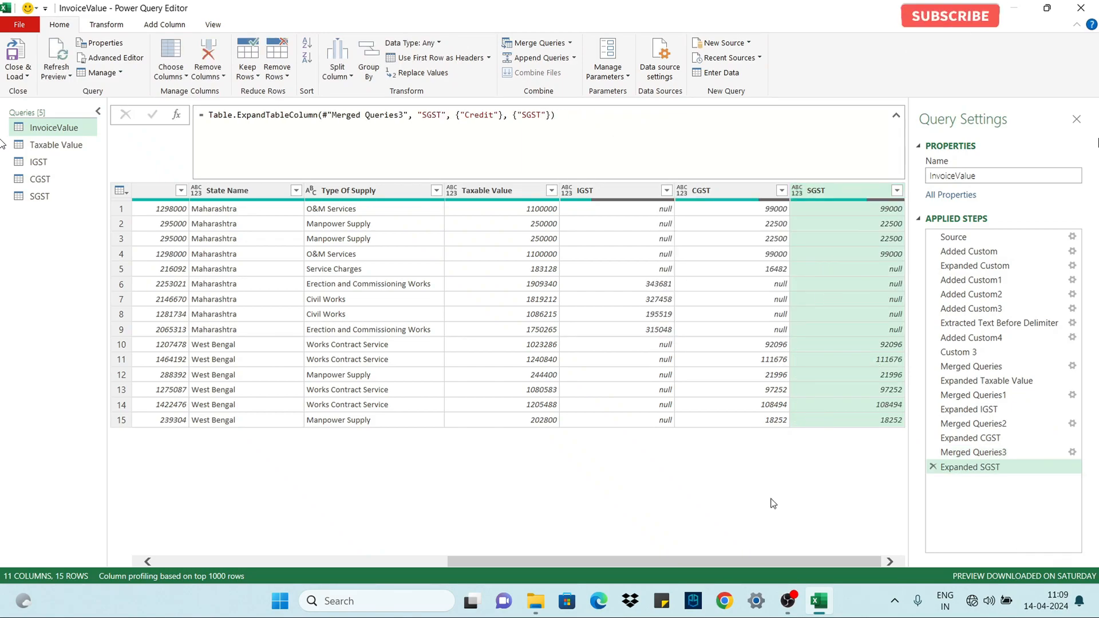
Check all columns of the merged InvoiceValue query and the State Name values in its loaded worksheet table
drag(740, 556, 690, 556)
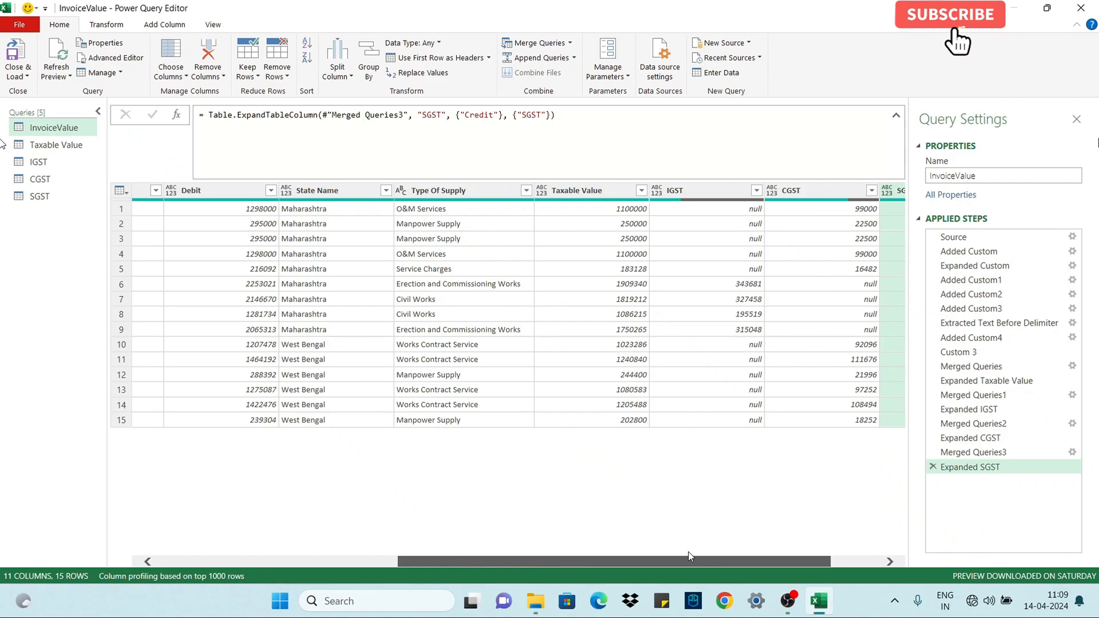
drag(690, 557, 440, 576)
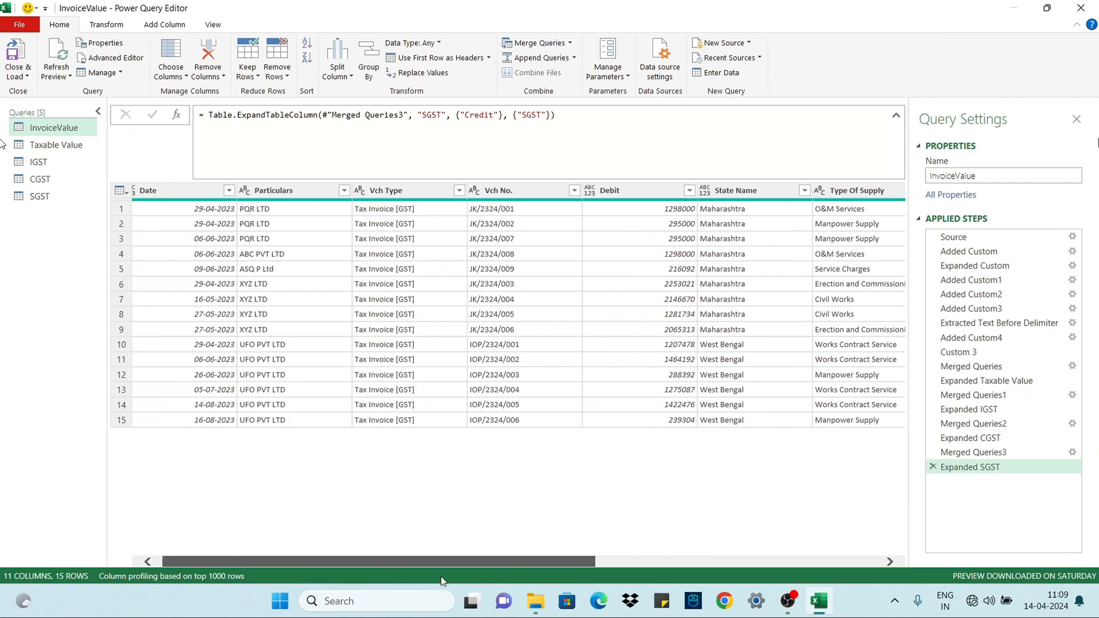
drag(334, 590, 936, 596)
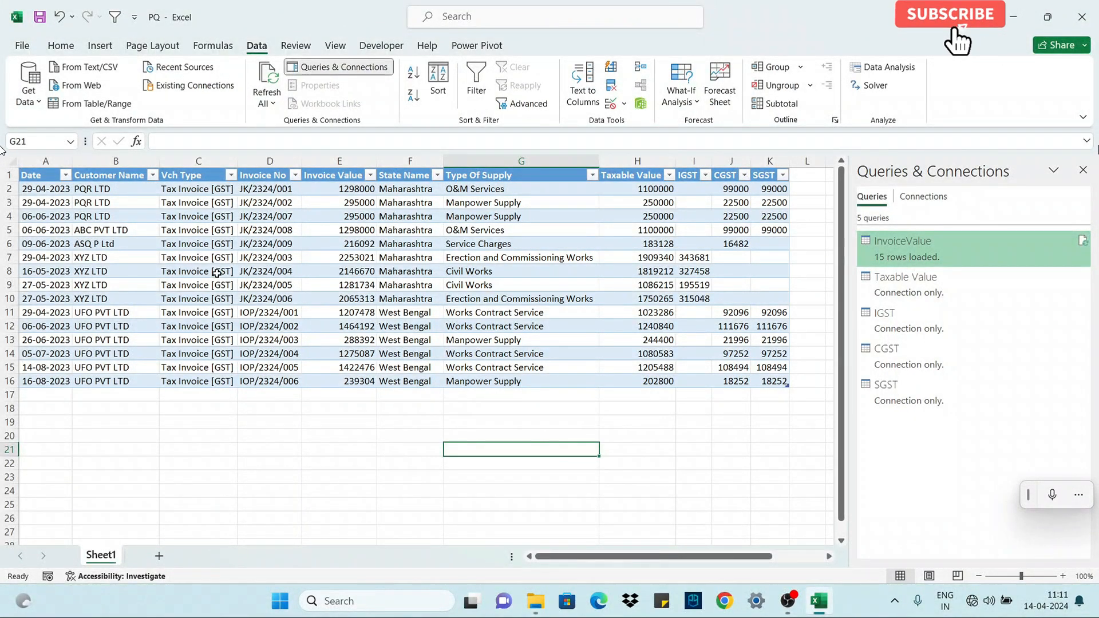
drag(427, 189, 406, 367)
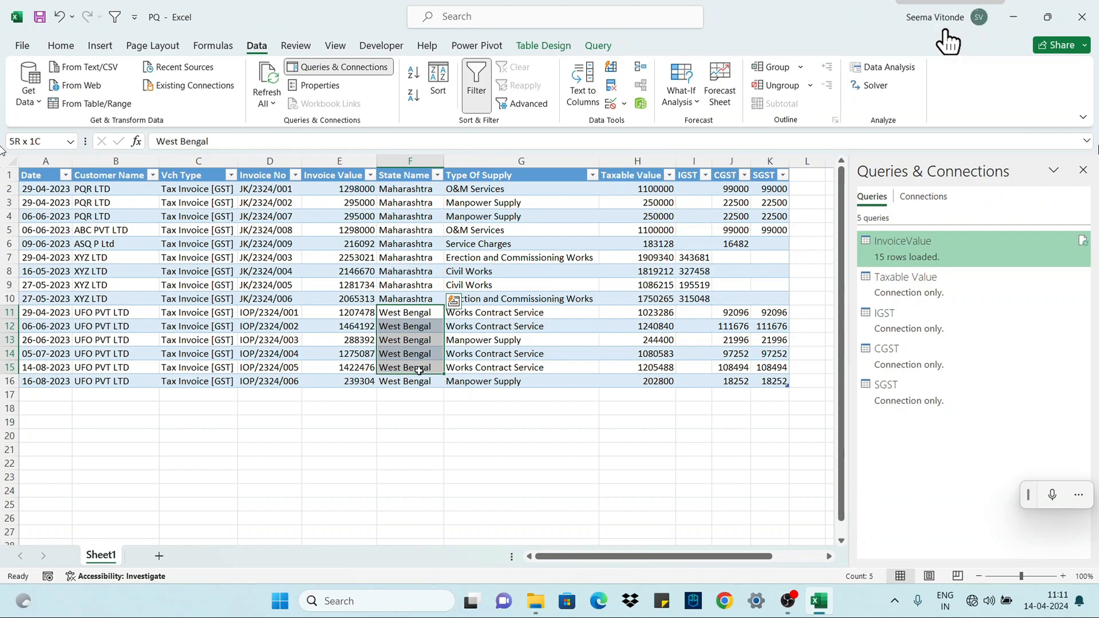
click(408, 458)
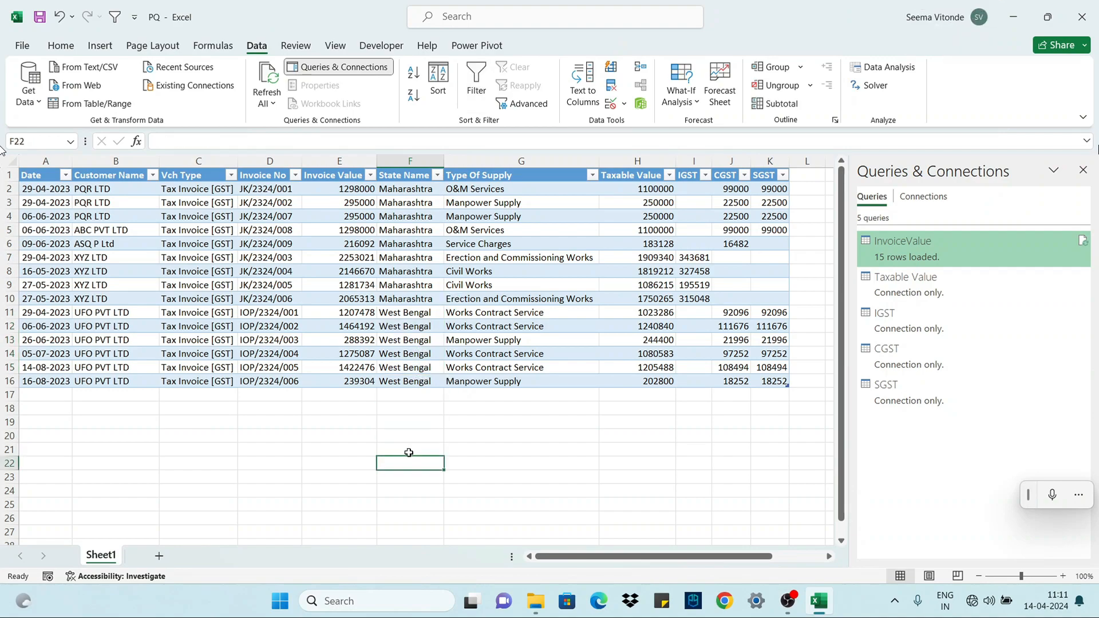
In File Explorer, copy the Tripura Sale workbook from the Others folder into the Sale Data folder
click(538, 601)
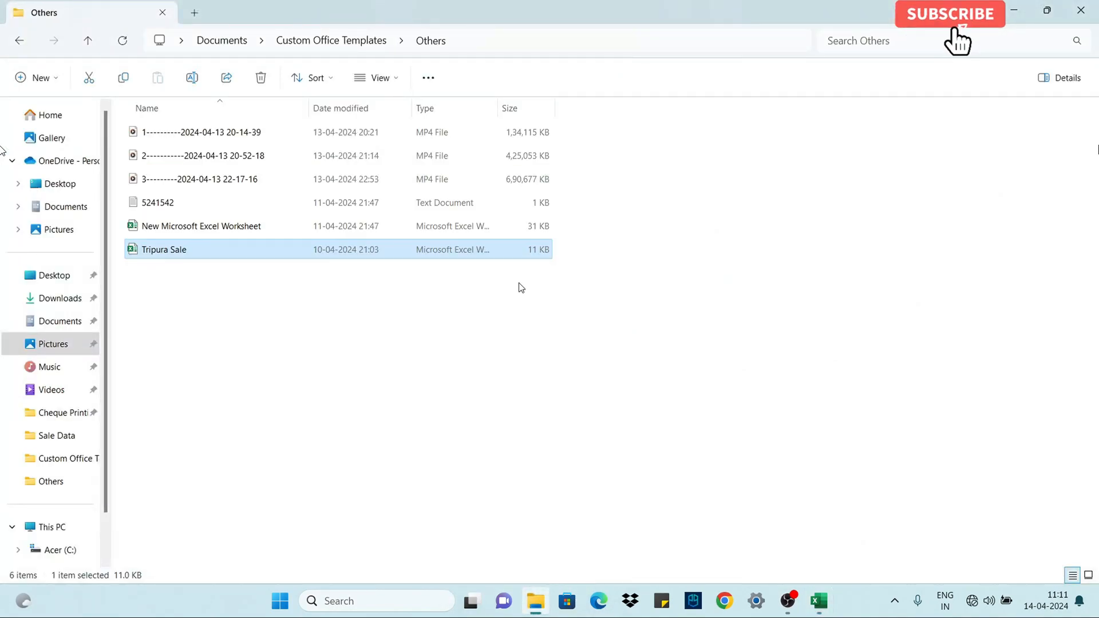
key(ctrl+c)
click(18, 40)
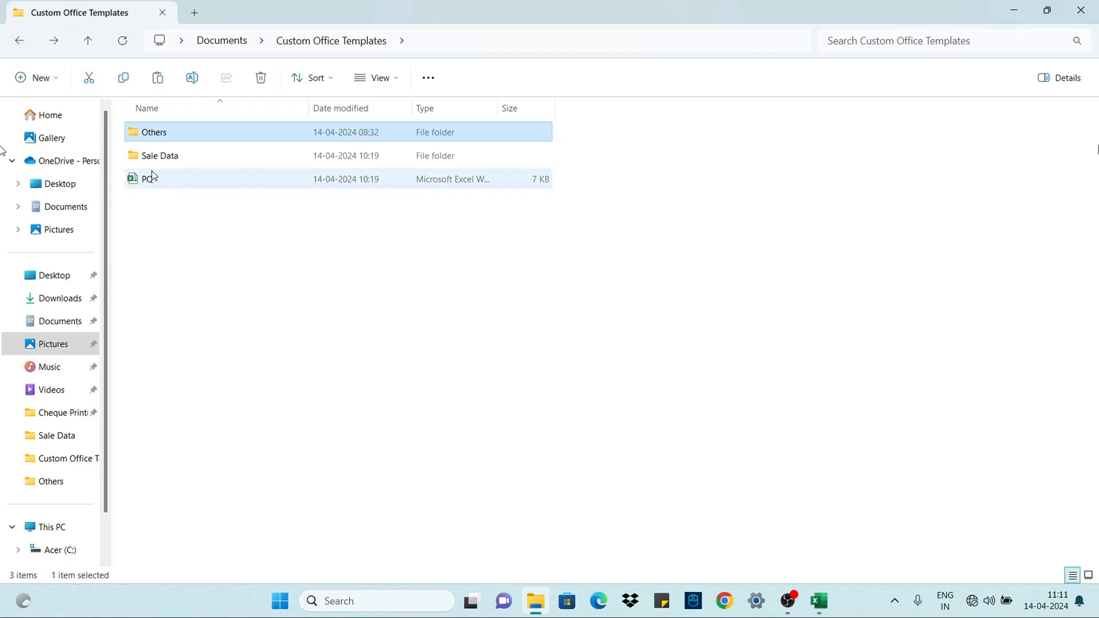
double_click(163, 155)
right_click(181, 211)
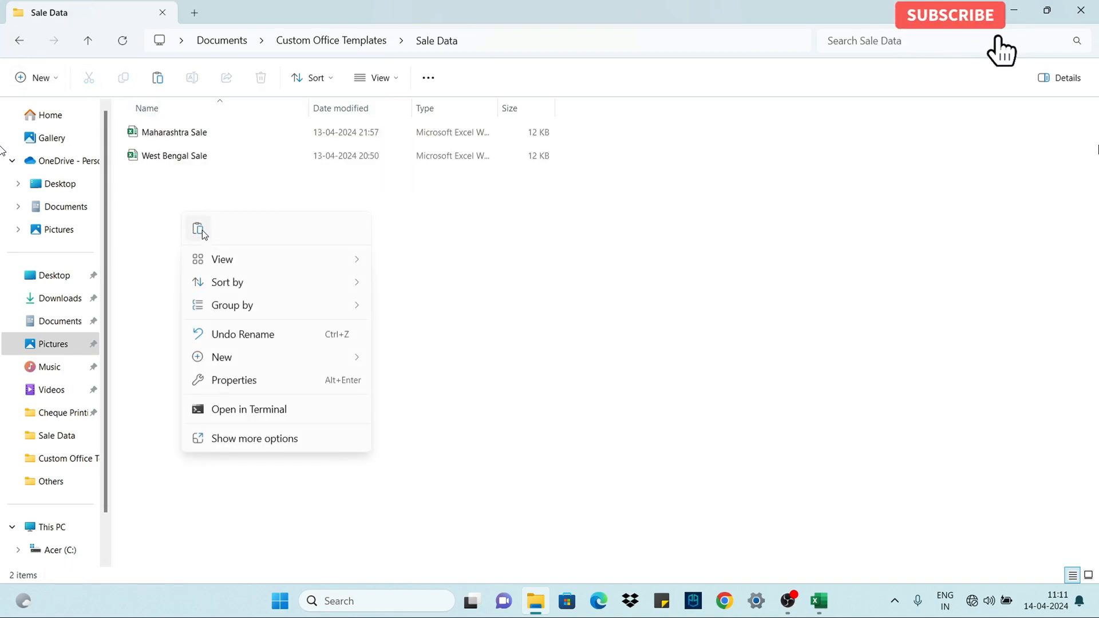
click(188, 228)
key(alt+Left)
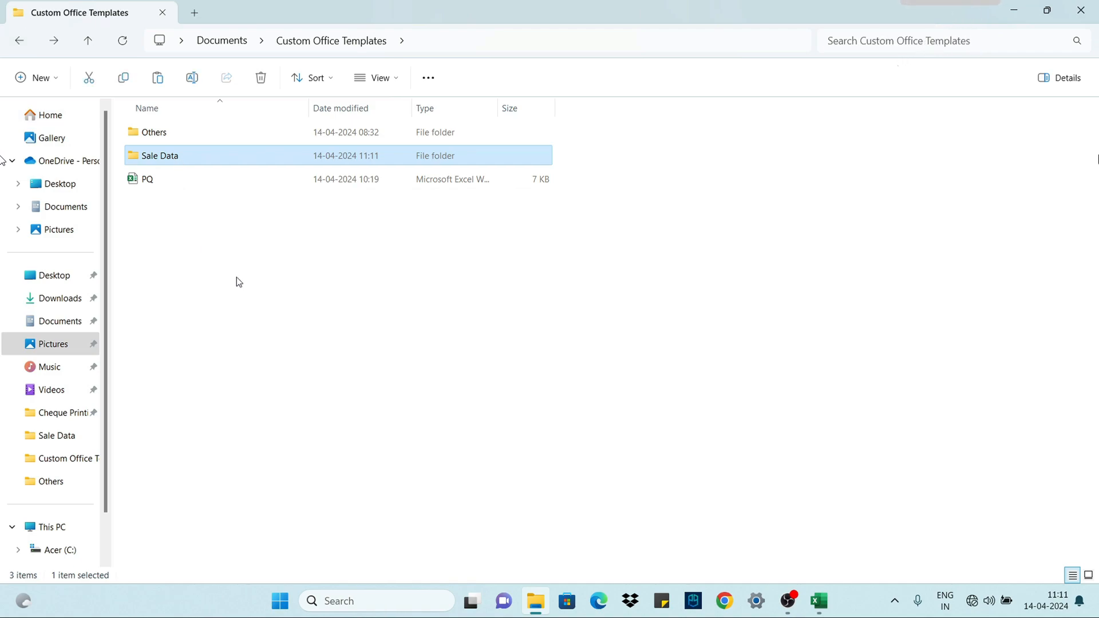
Switch back to the PQ workbook in Excel, refresh the query table and check its Tripura rows
click(819, 601)
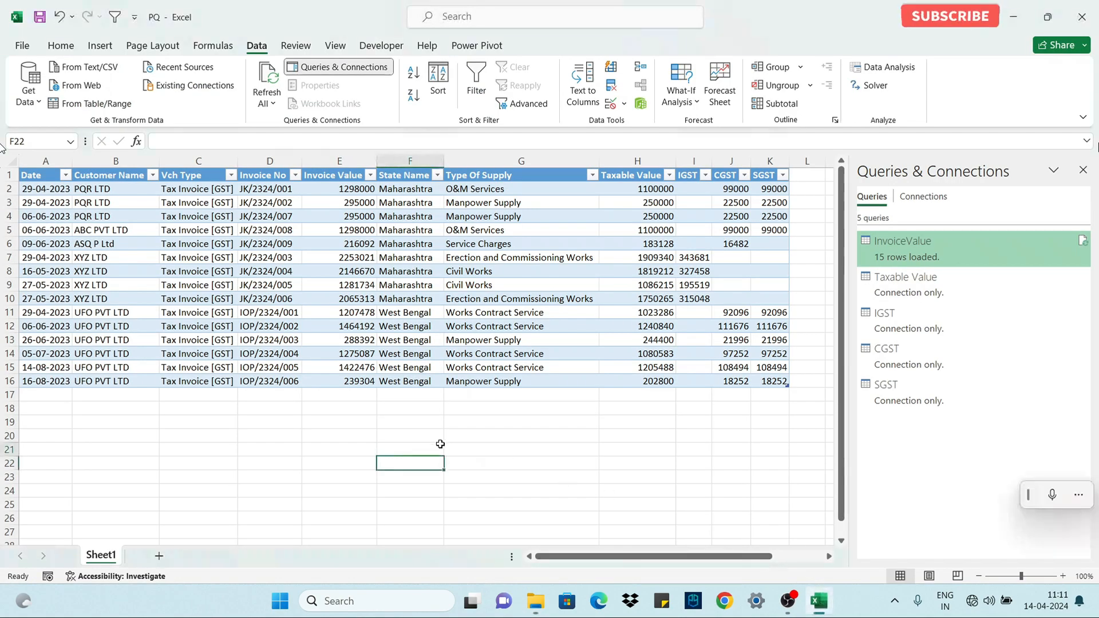
right_click(387, 230)
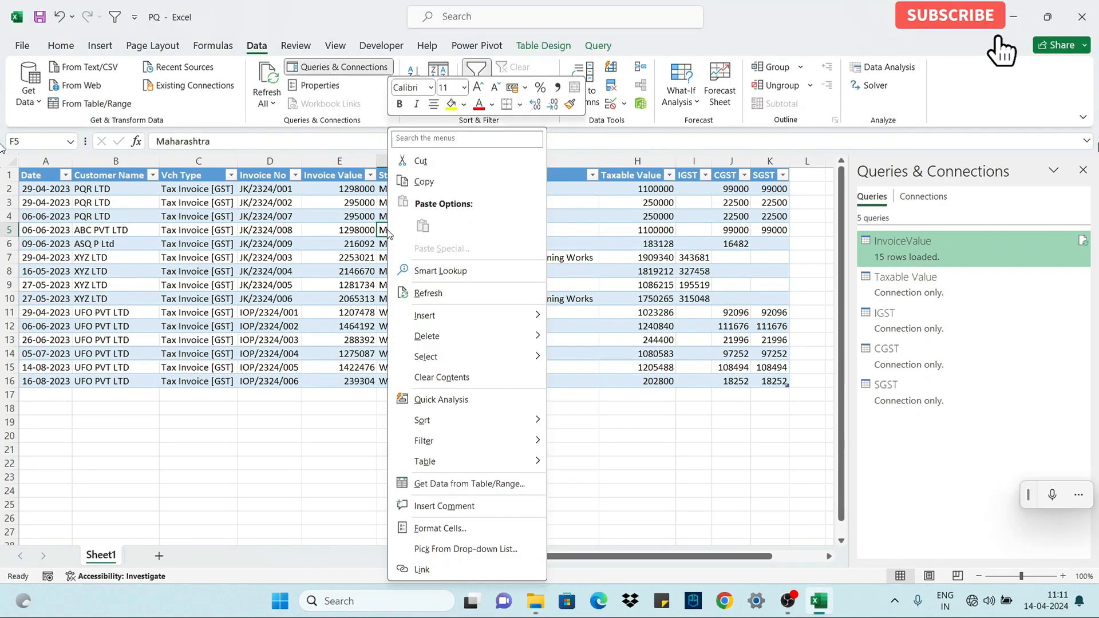
click(424, 298)
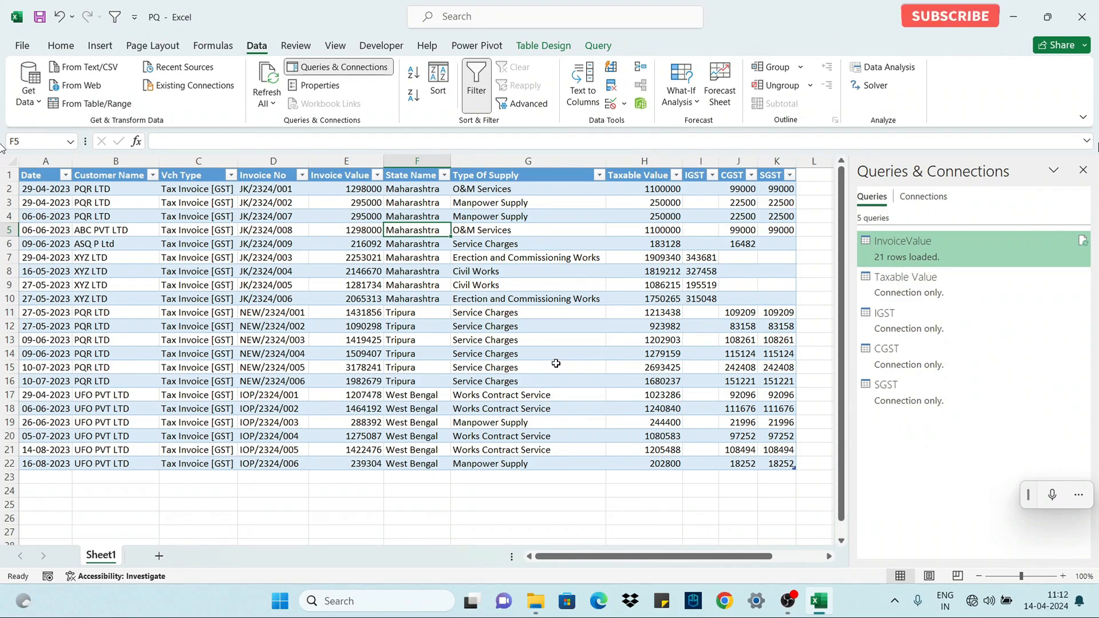
drag(394, 320, 778, 380)
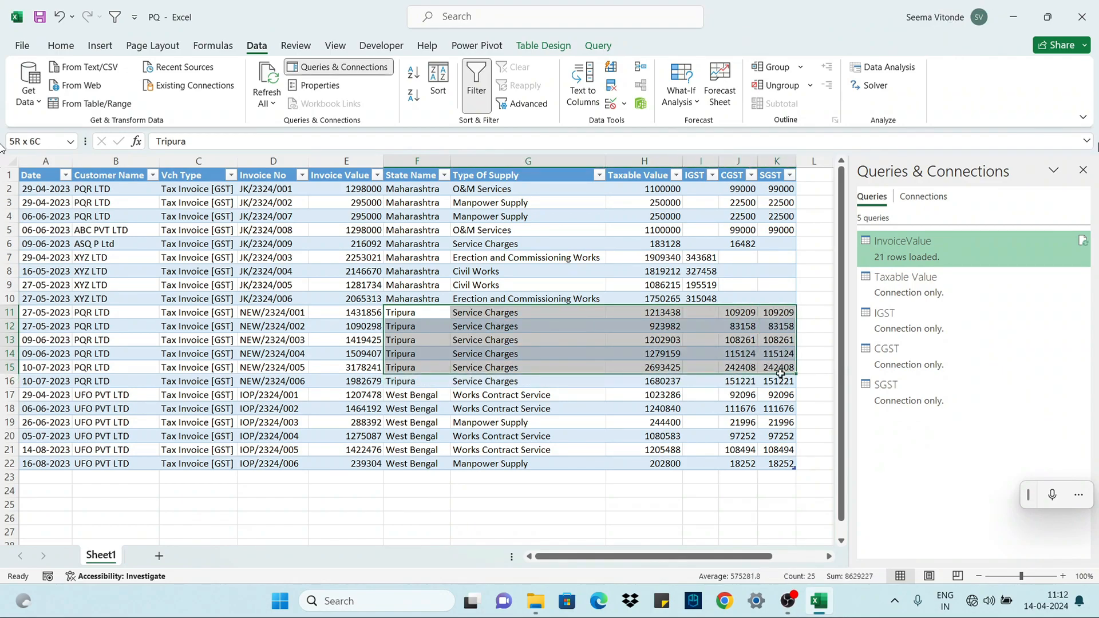